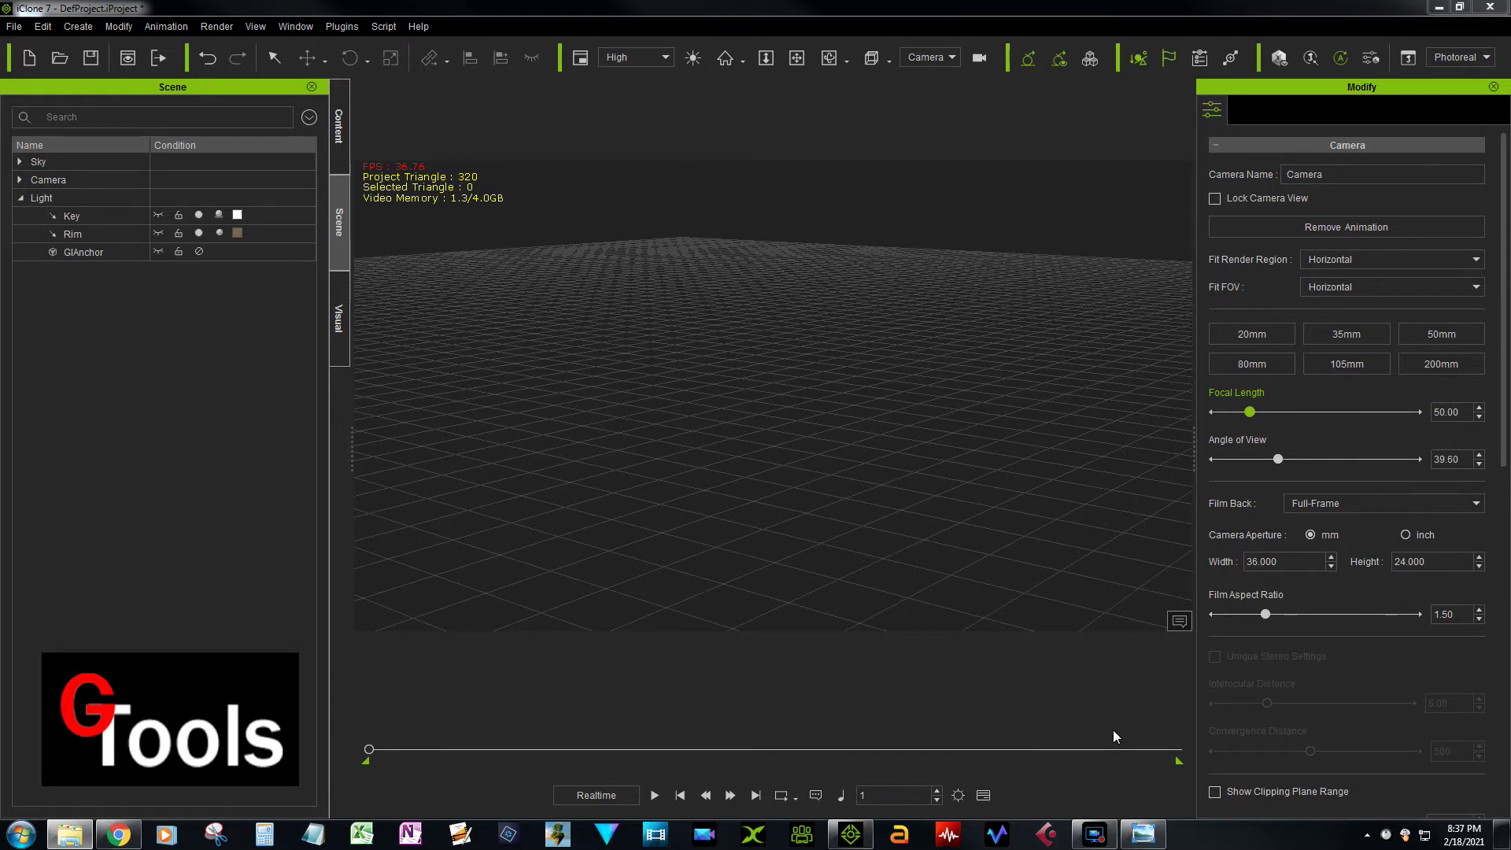
Step: View the restaurant building in the reference image Restaurant.jpg and return to the empty scene
{"action": "left_click", "coordinate": [1143, 838]}
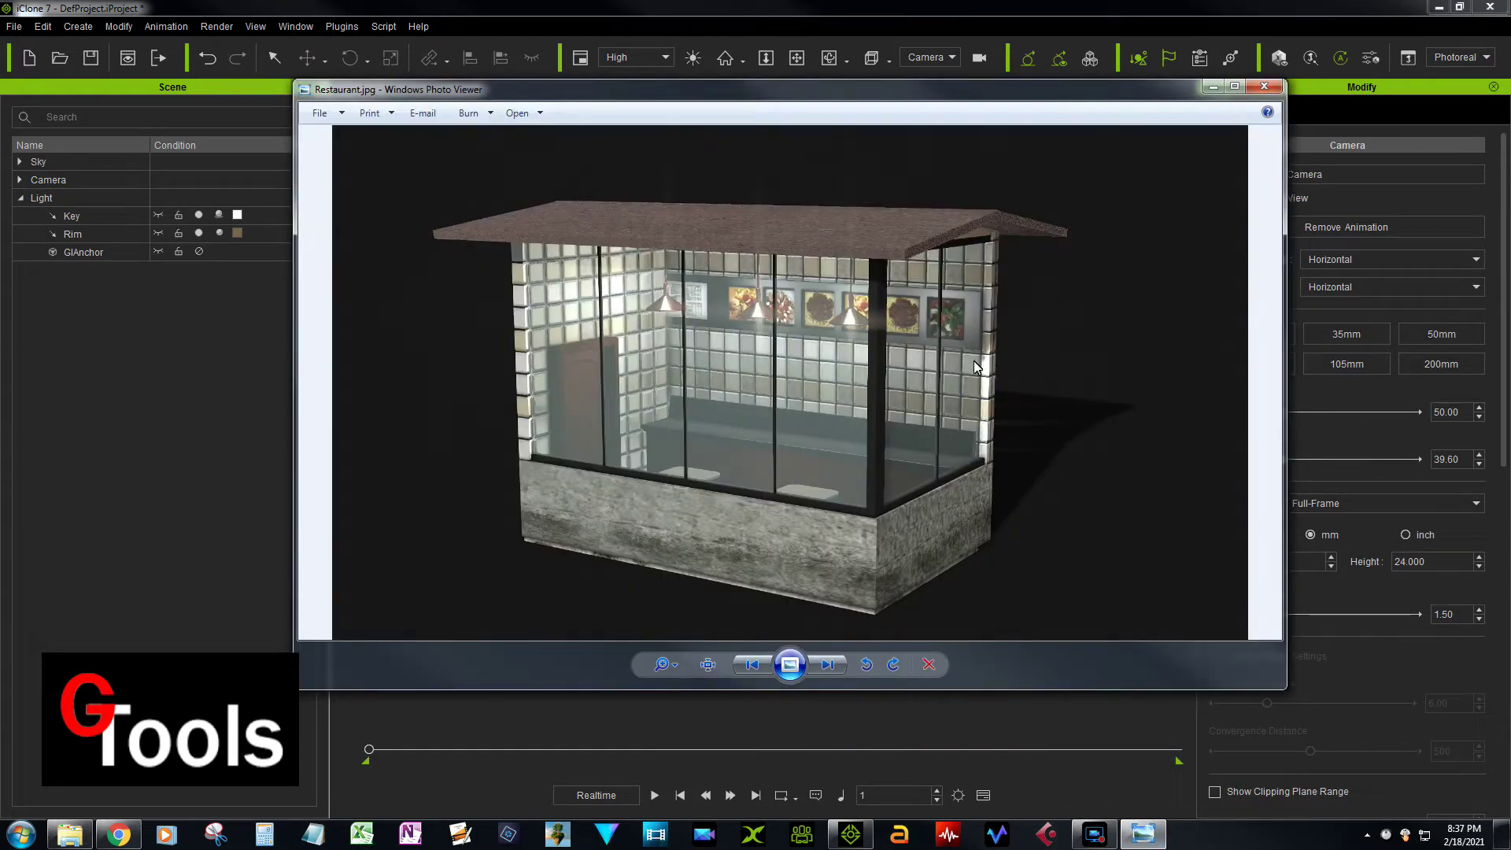
{"action": "left_click", "coordinate": [1213, 87]}
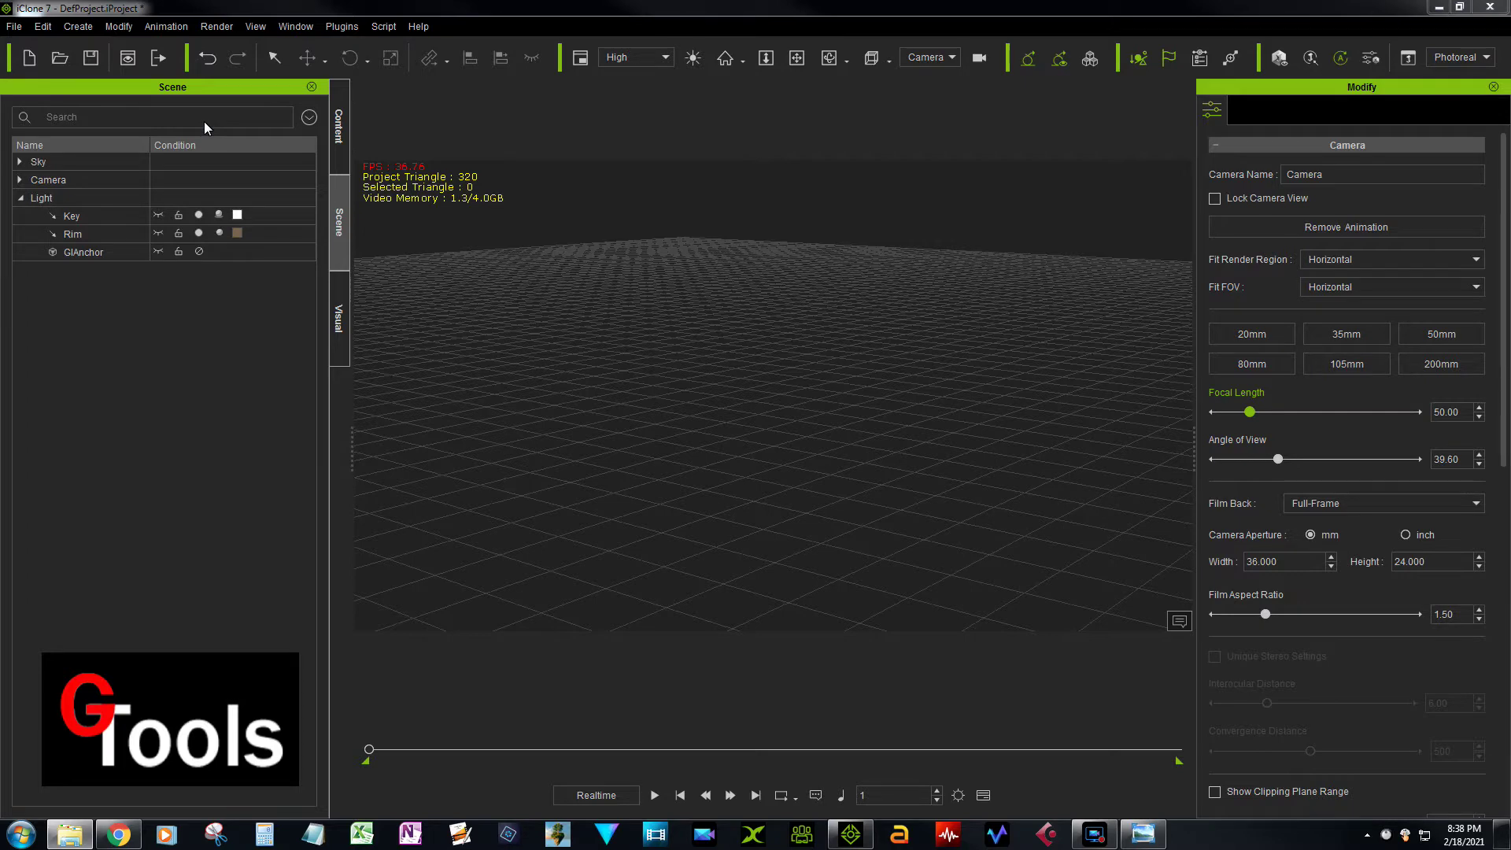
Step: Add the Floor_001 prop from the Wall and Floor set of the 3D Blocks template props
{"action": "left_click", "coordinate": [340, 119]}
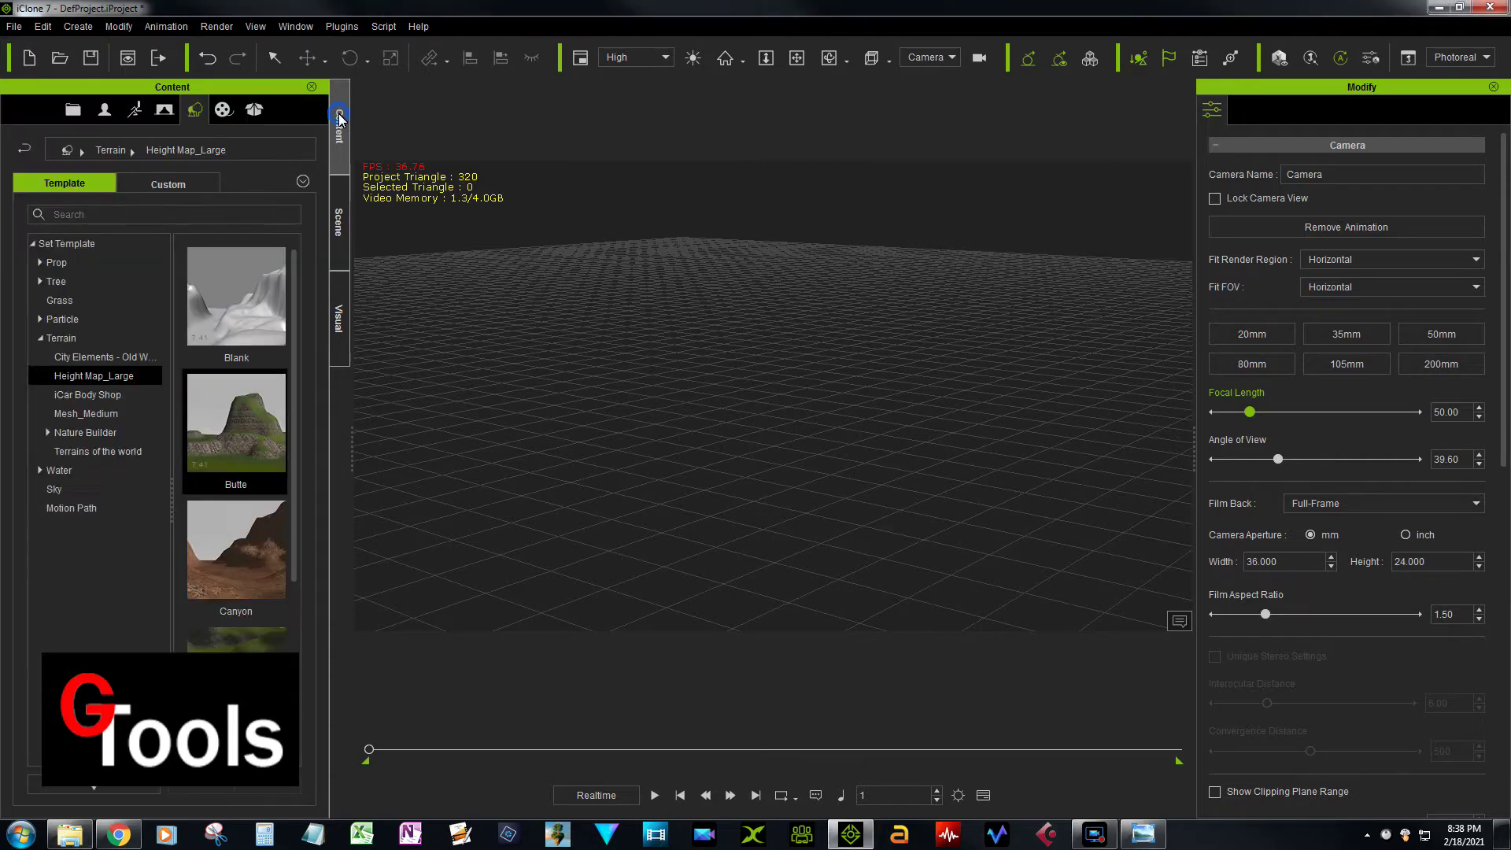
{"action": "left_click", "coordinate": [40, 263]}
{"action": "left_click", "coordinate": [47, 280]}
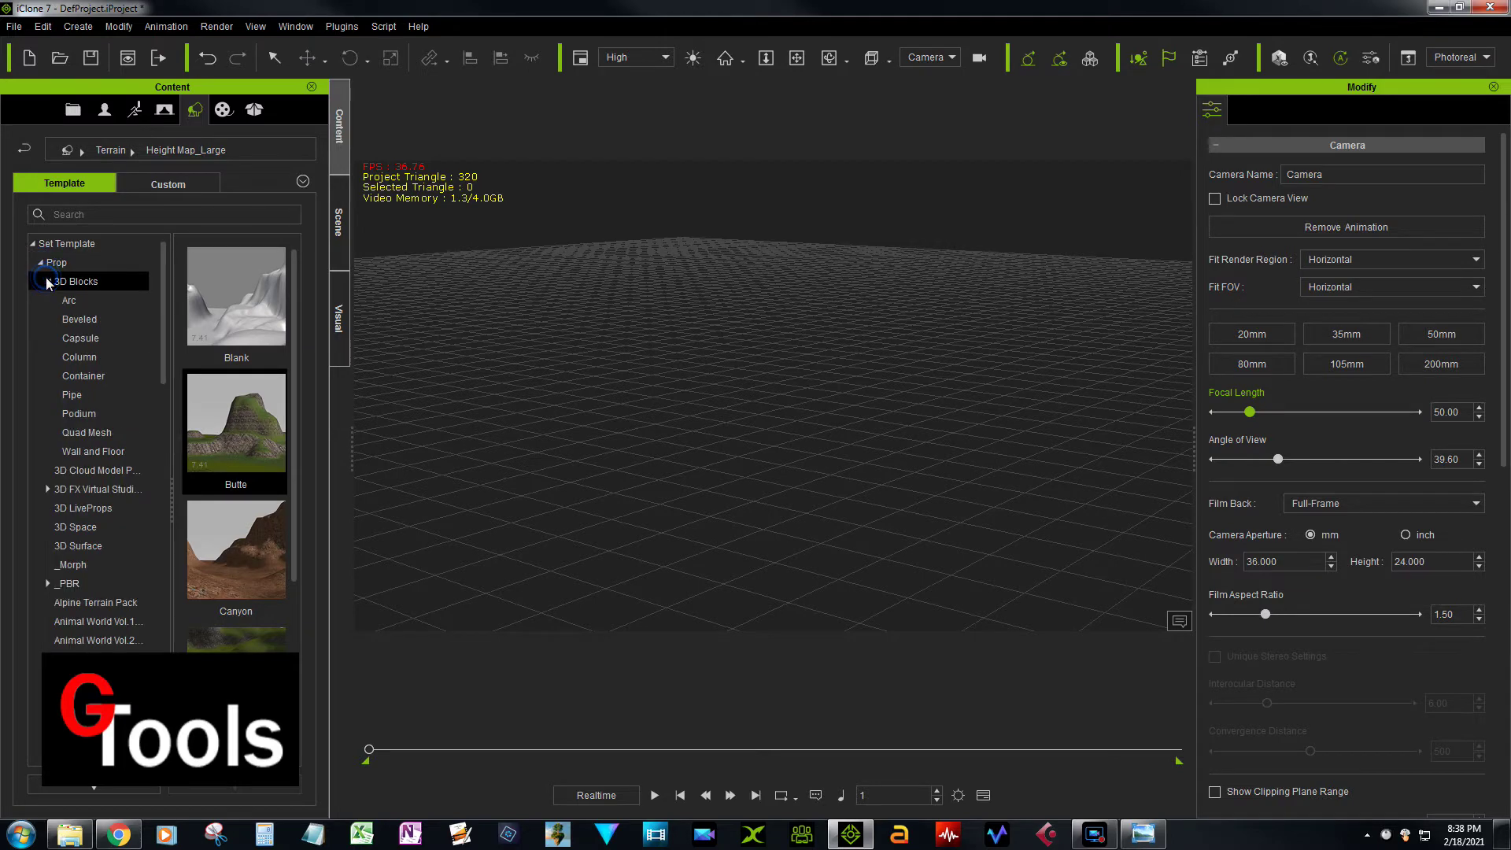
{"action": "left_click", "coordinate": [101, 453]}
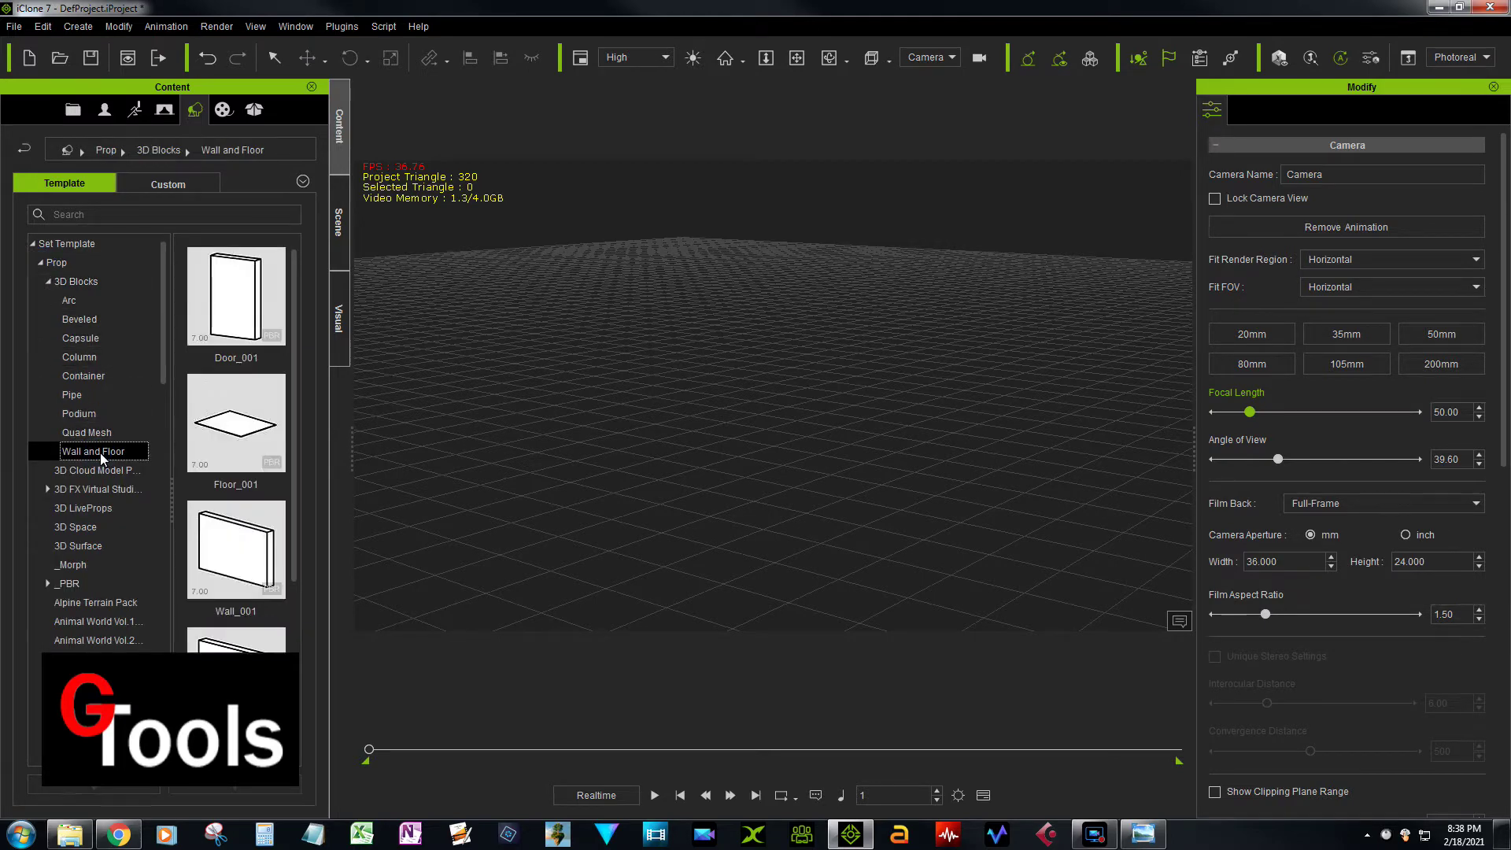
{"action": "double_click", "coordinate": [234, 429]}
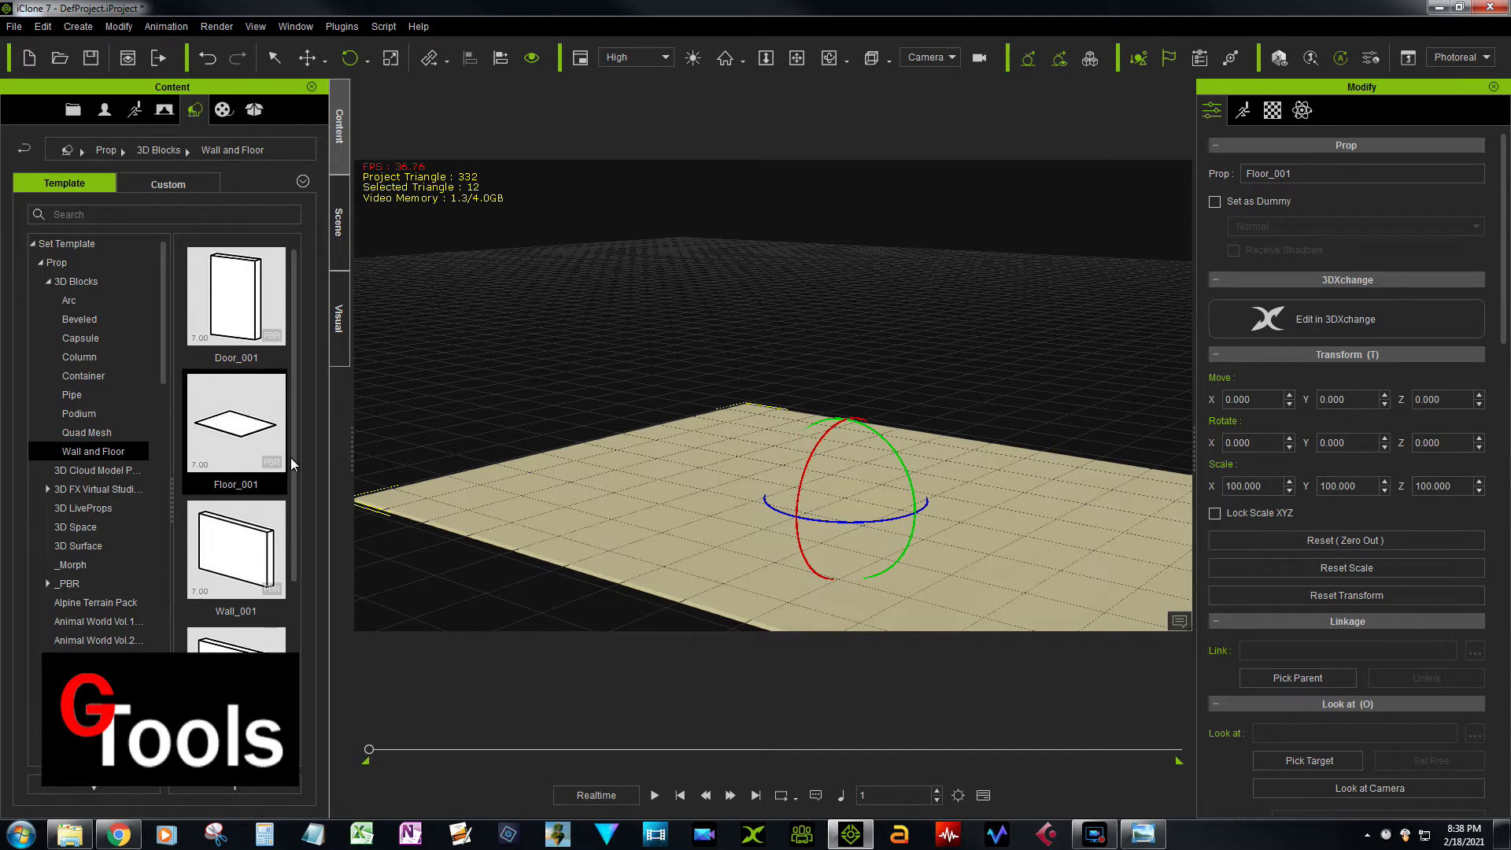
Step: Add the Wall_003 prop with door and window openings and move it along Y to about -472
{"action": "left_click_drag", "start_coordinate": [294, 452], "coordinate": [304, 614]}
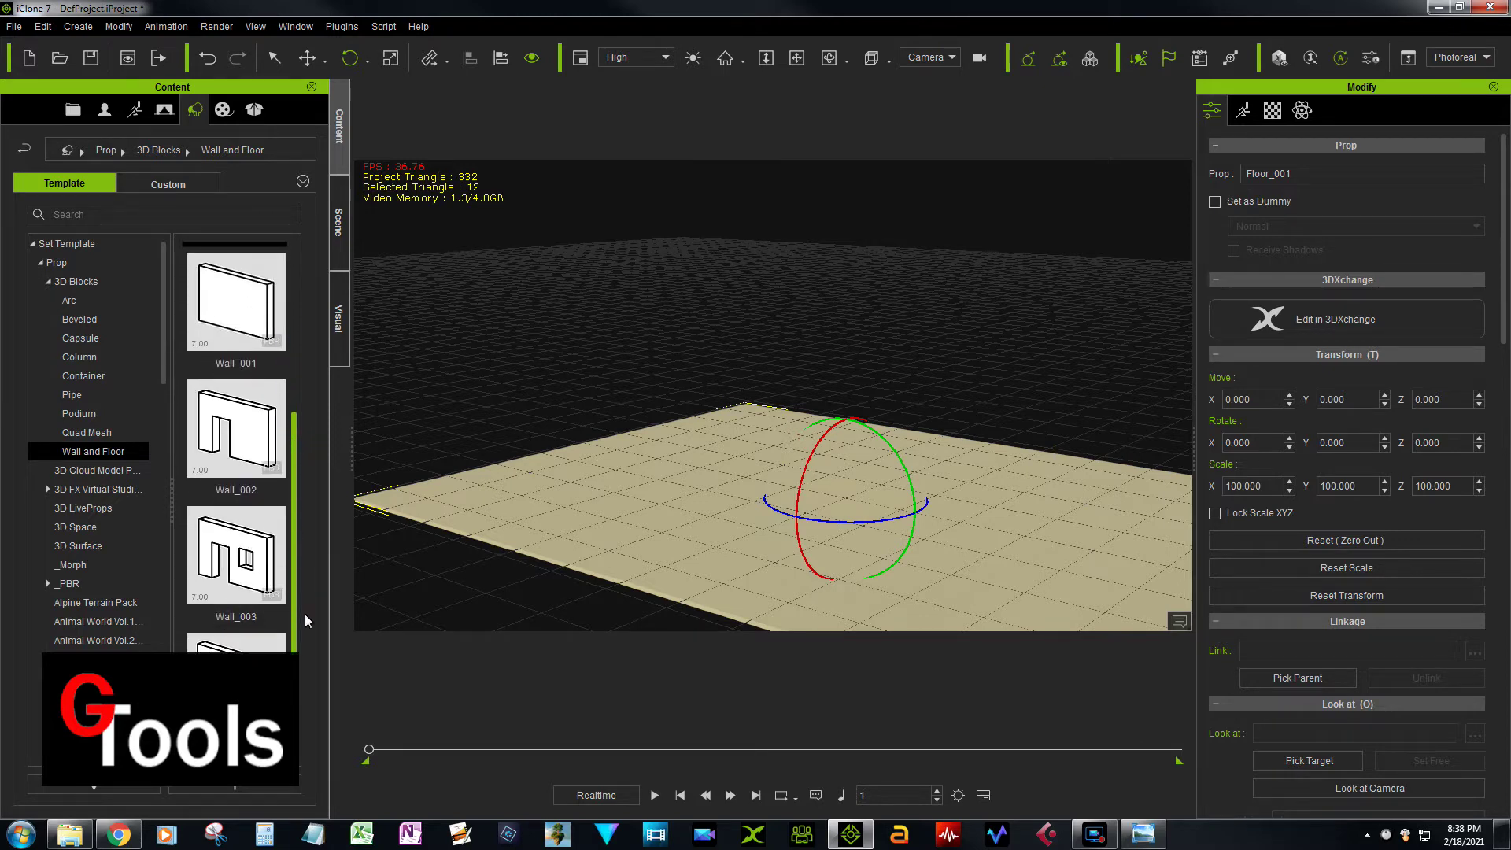
{"action": "double_click", "coordinate": [230, 565]}
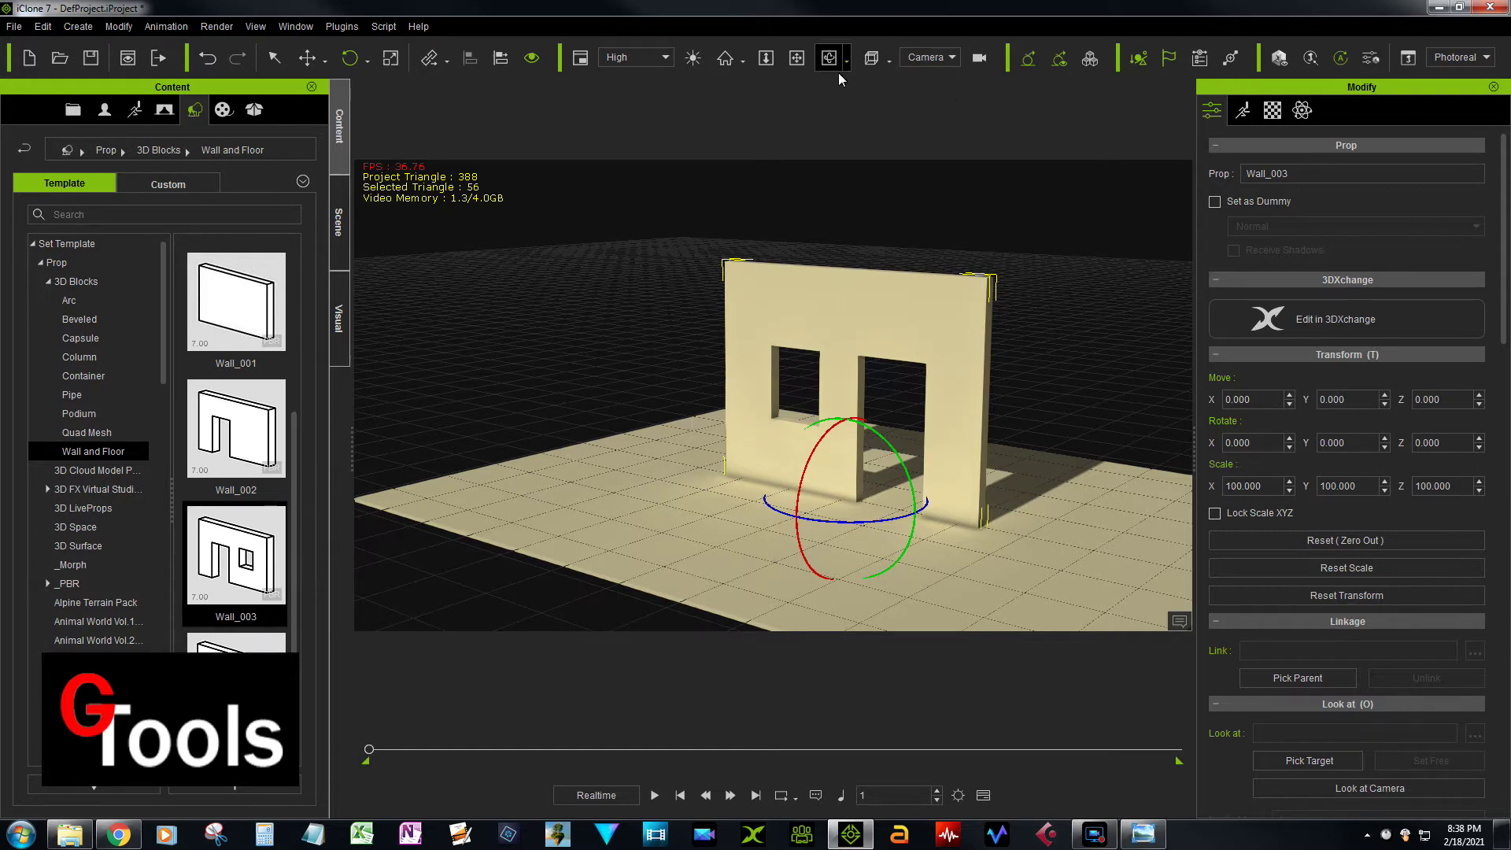
{"action": "left_click", "coordinate": [797, 59]}
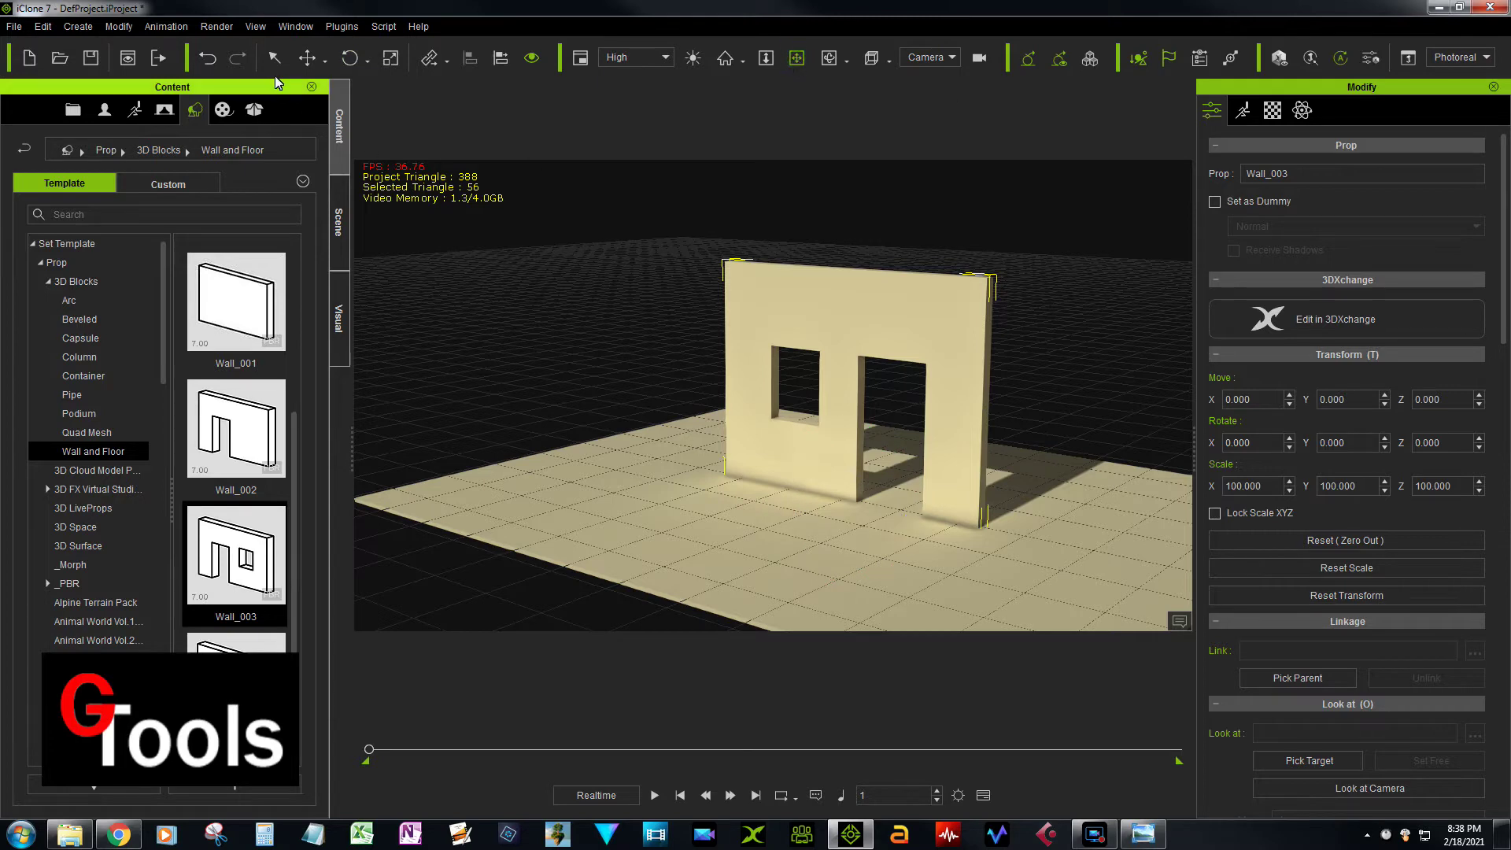
{"action": "left_click", "coordinate": [306, 59]}
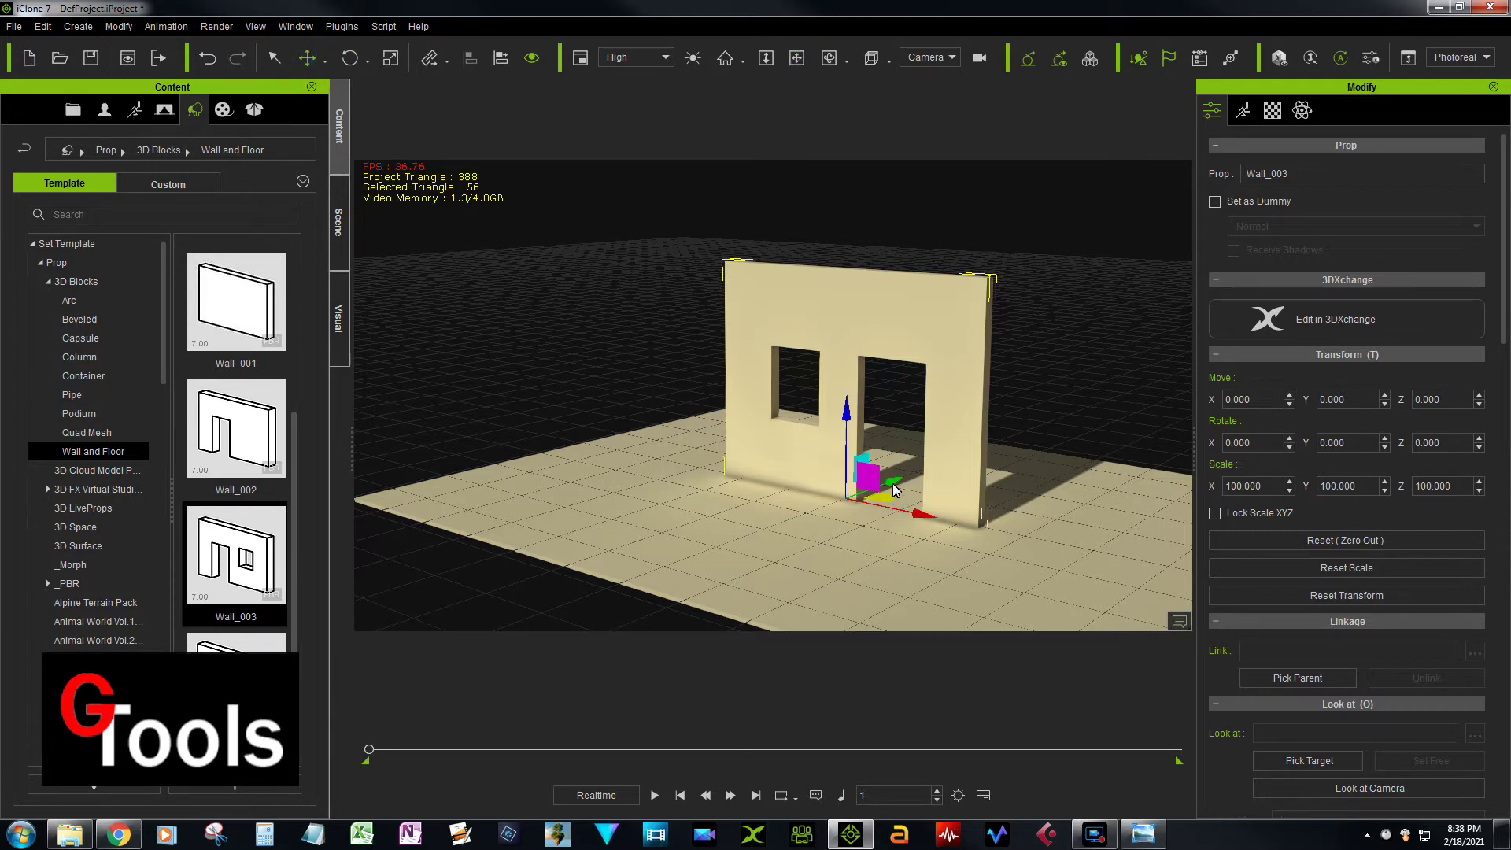
{"action": "left_click_drag", "start_coordinate": [894, 479], "coordinate": [698, 608]}
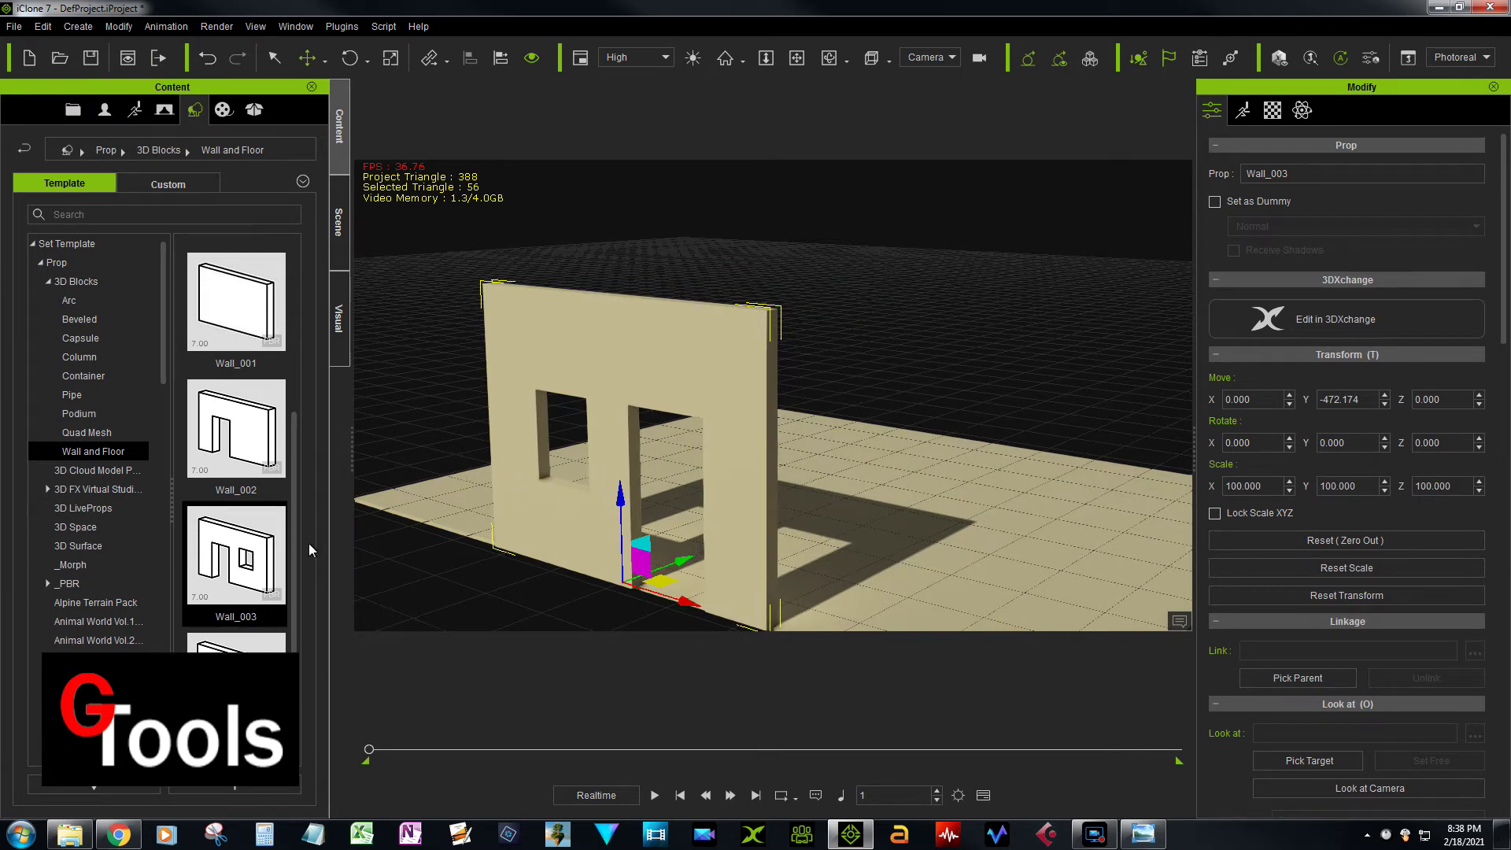
Step: Add the Wall_002 prop with a door opening and move it along Y to about 467
{"action": "mouse_move", "coordinate": [246, 434]}
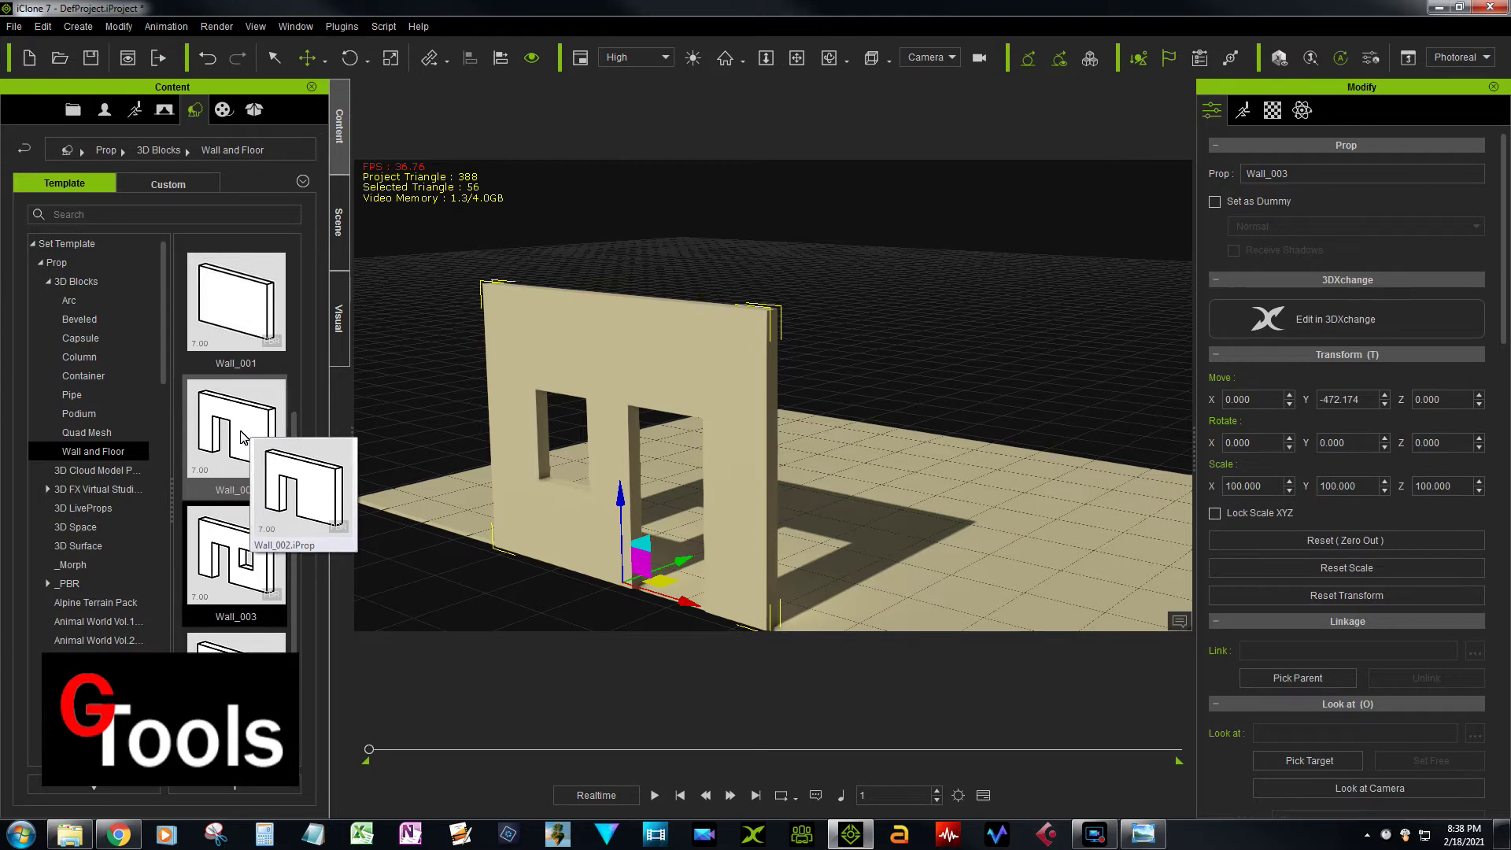
{"action": "double_click", "coordinate": [241, 435]}
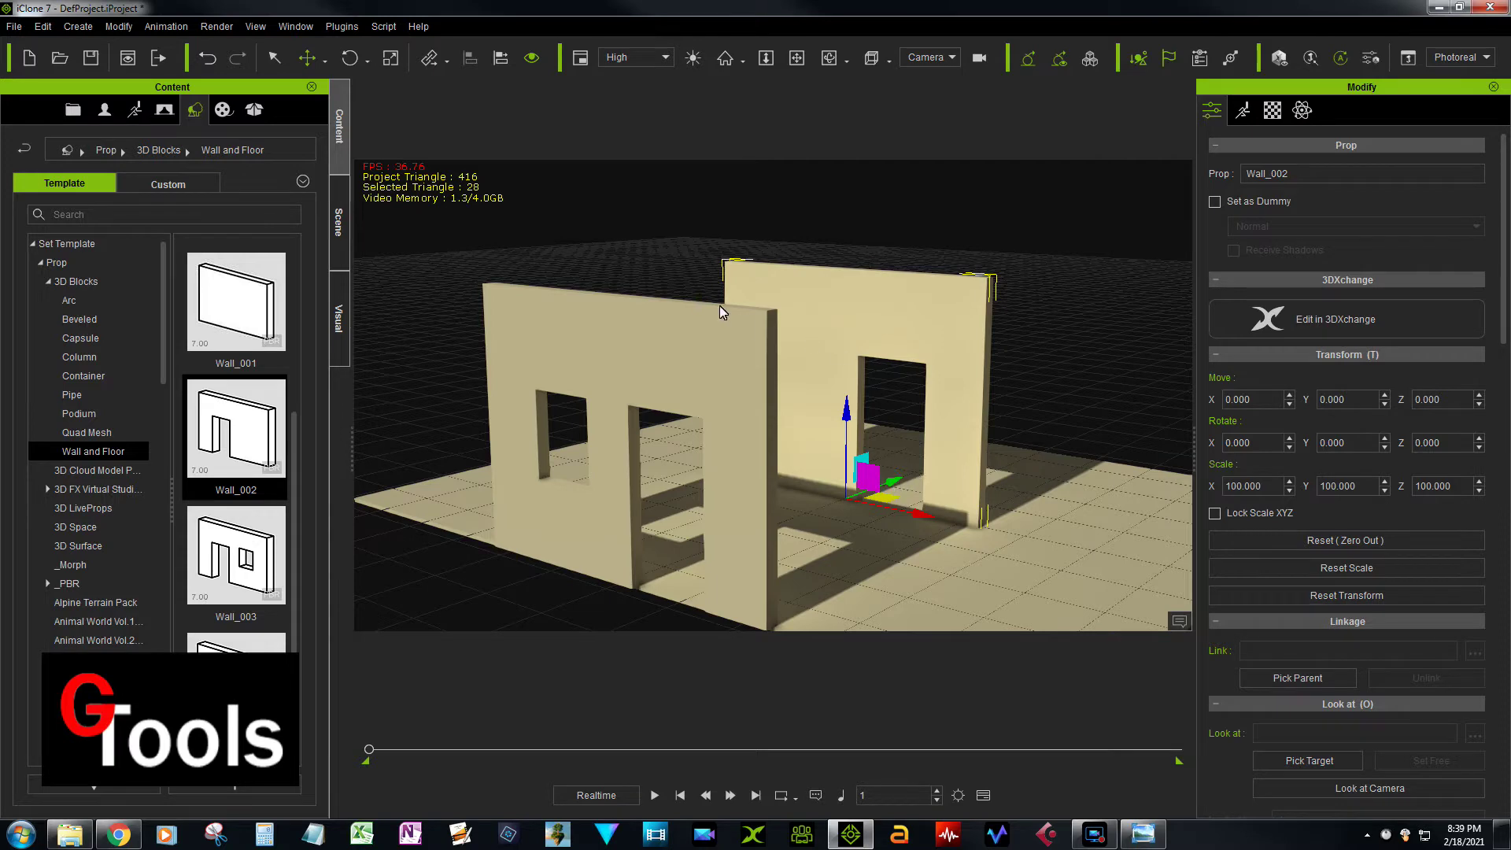
{"action": "left_click", "coordinate": [883, 320]}
{"action": "left_click_drag", "start_coordinate": [894, 480], "coordinate": [1040, 370]}
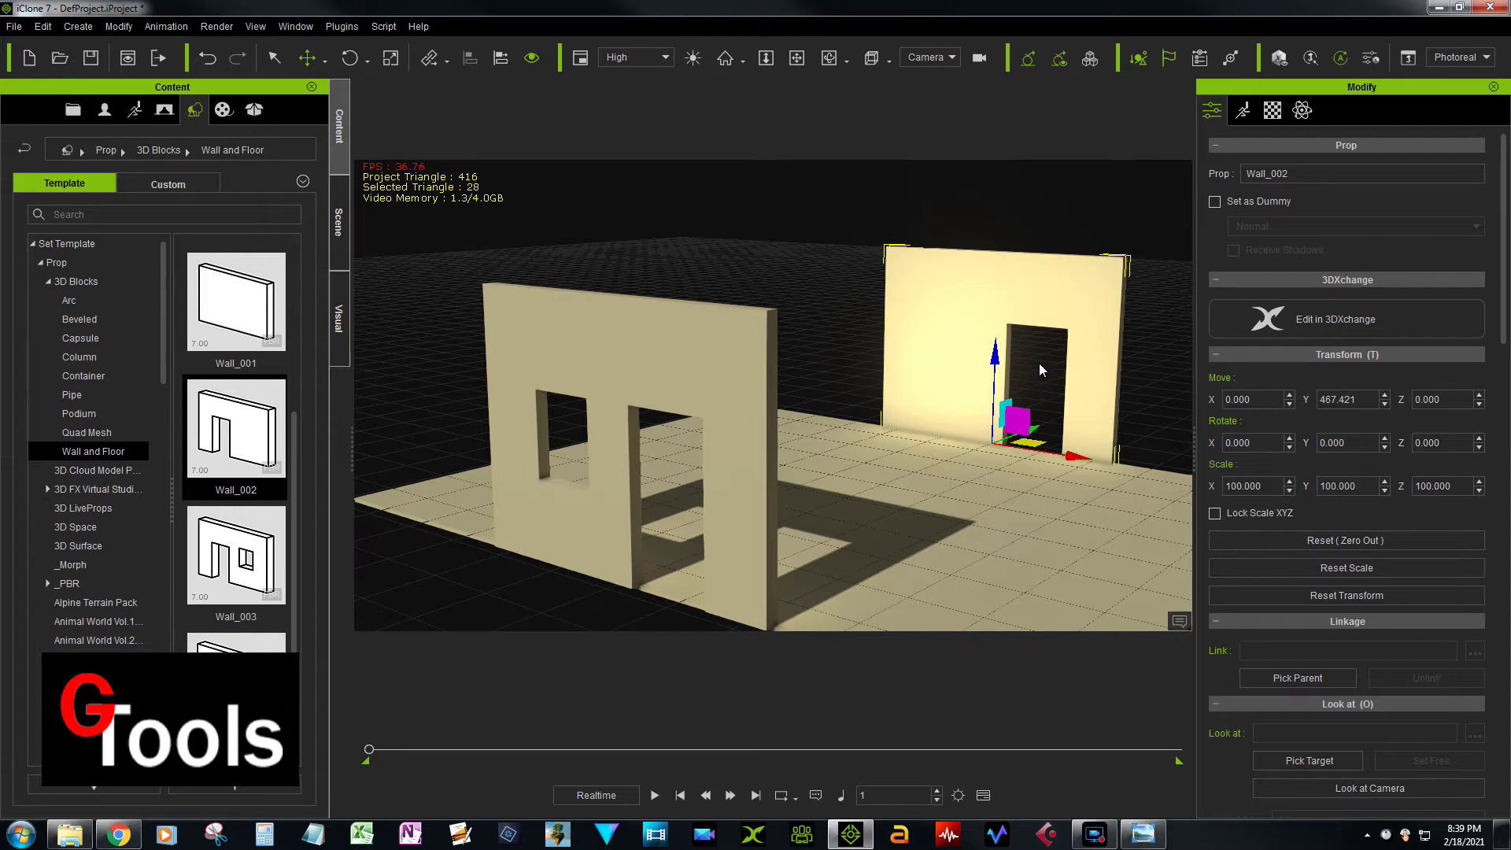
Step: Add the solid Wall_001 prop, rotated 90 degrees about Z and moved along X to about -595
{"action": "double_click", "coordinate": [243, 306]}
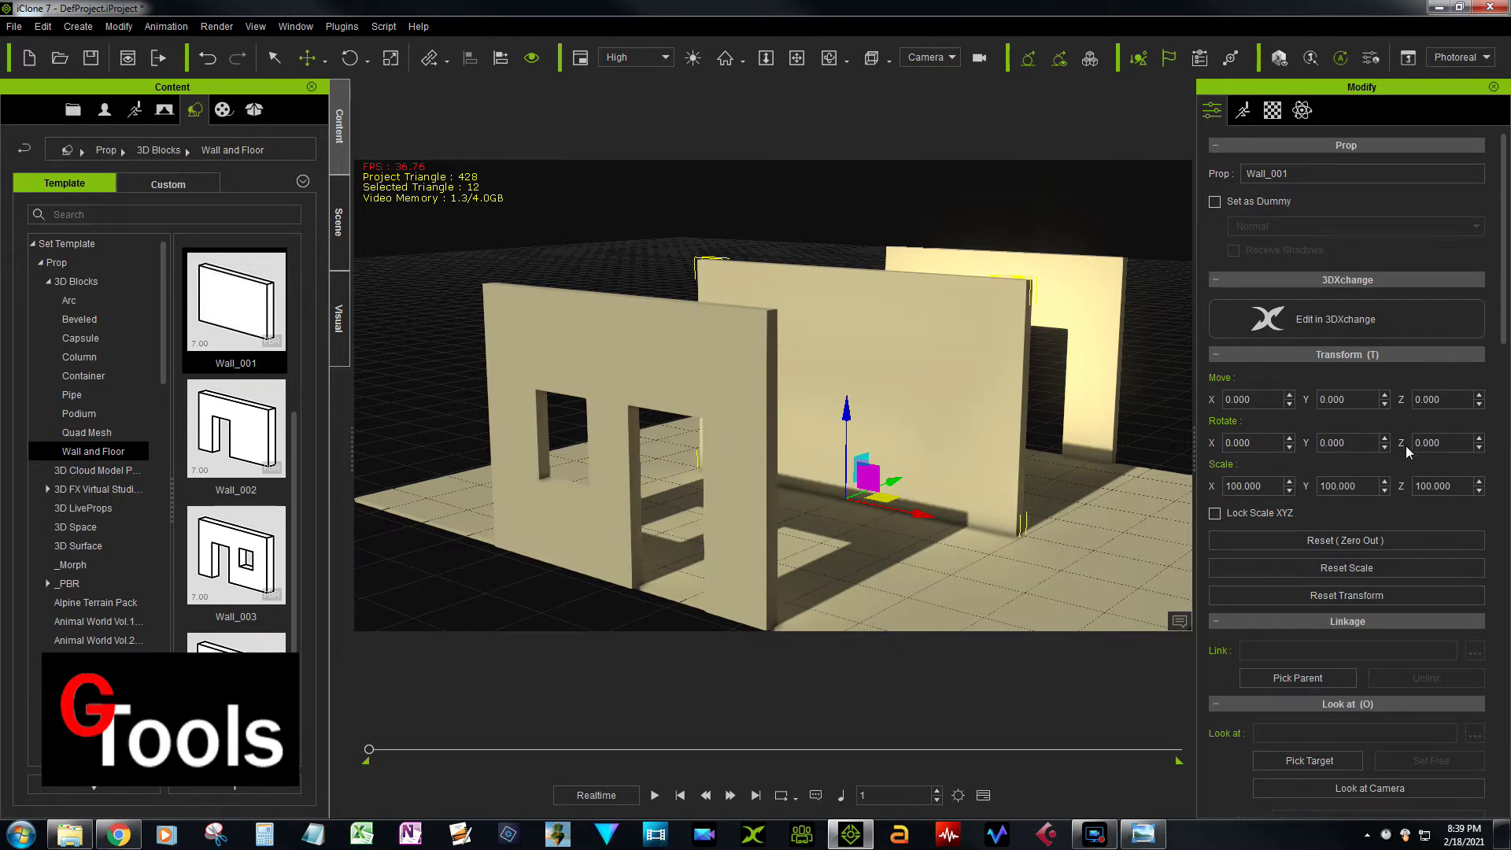
{"action": "left_click_drag", "start_coordinate": [1456, 441], "coordinate": [1409, 448]}
{"action": "key", "text": "Return"}
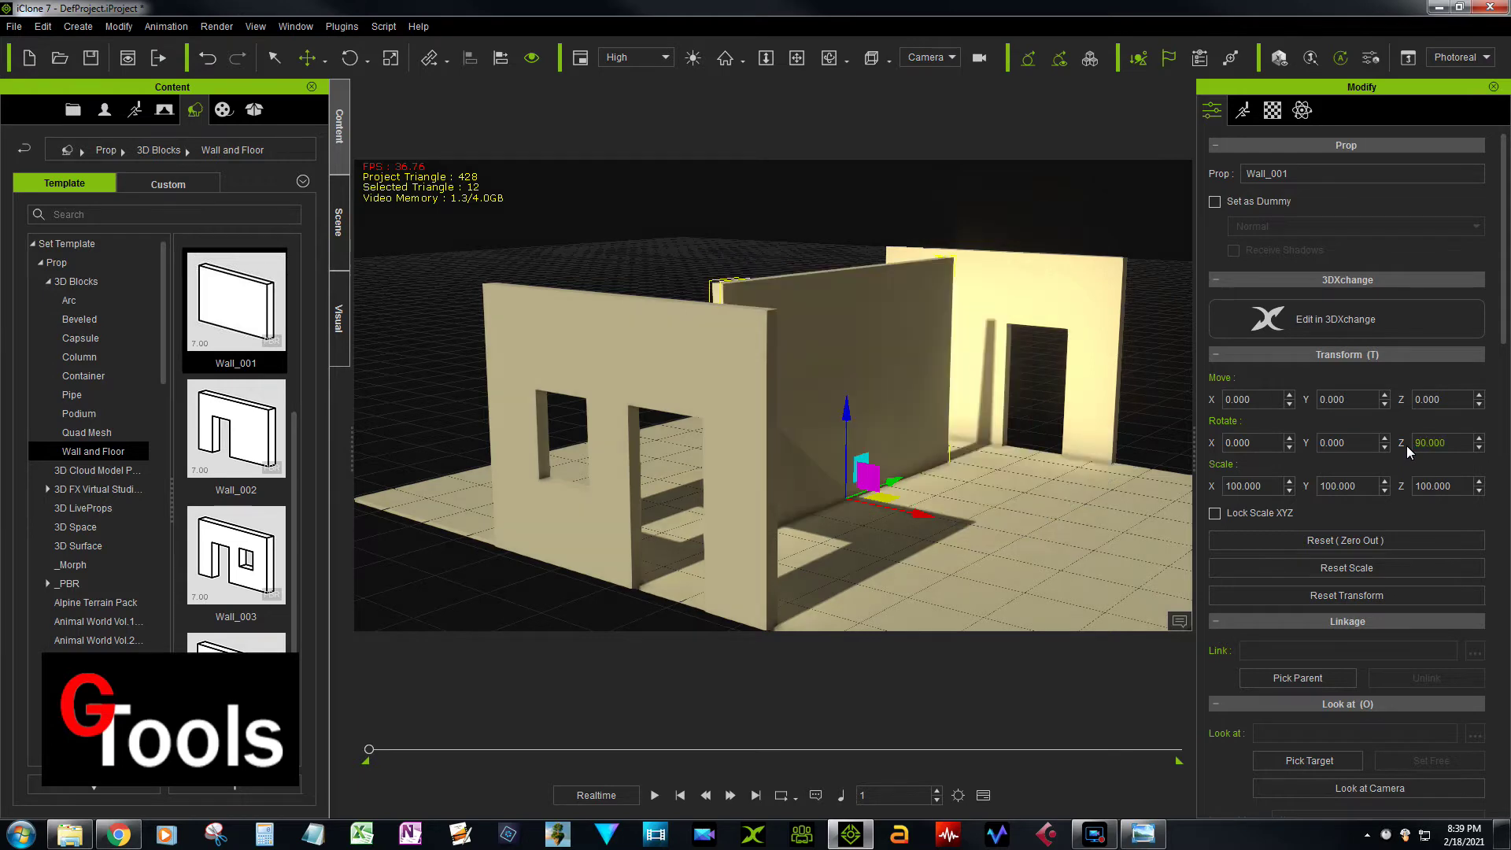
{"action": "left_click_drag", "start_coordinate": [925, 519], "coordinate": [638, 472]}
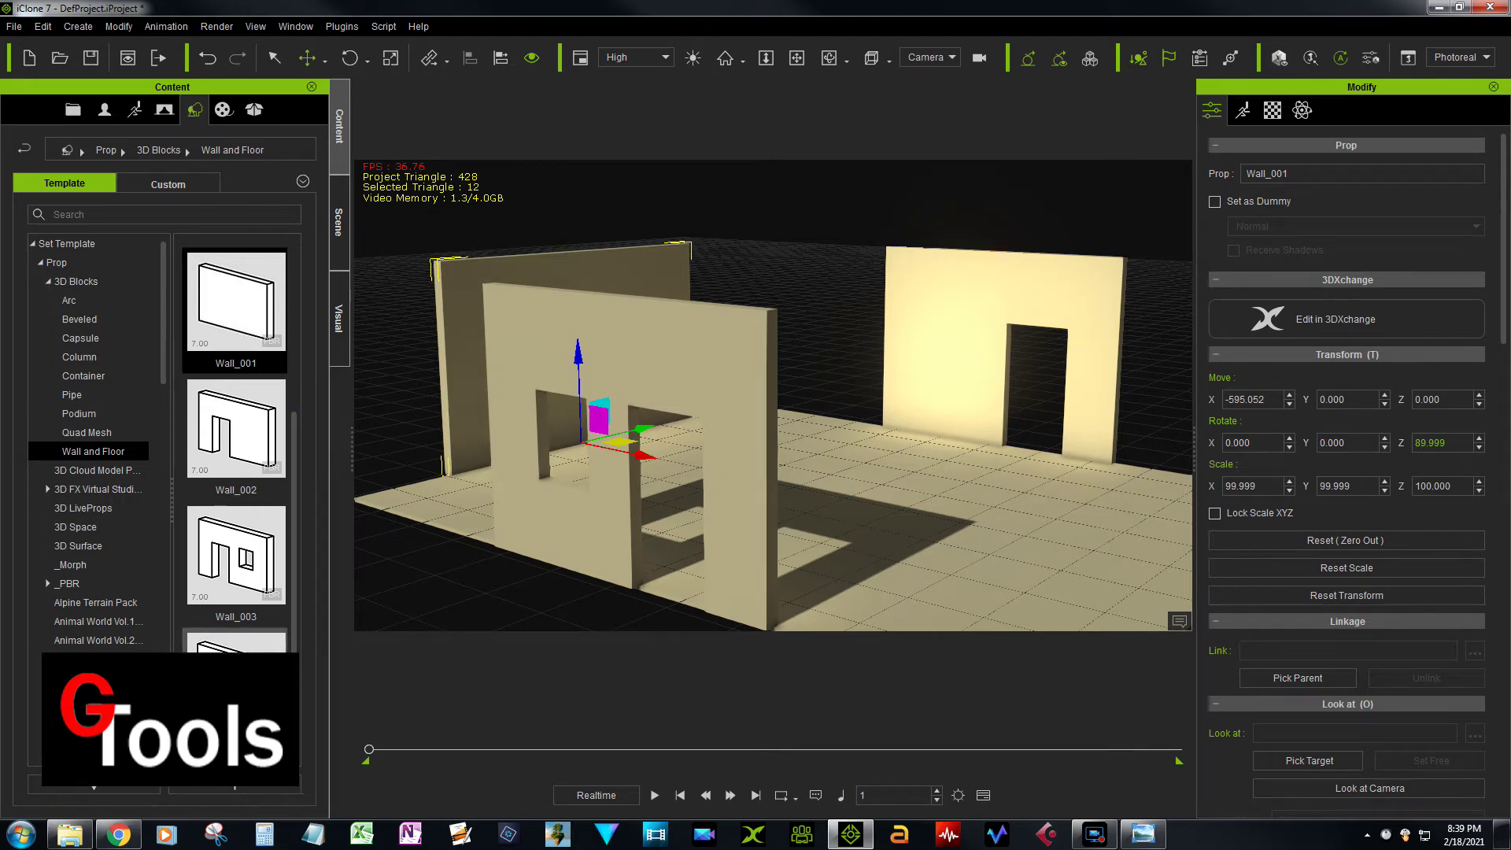
Step: Add the two-window Wall_004 prop, rotated 90 degrees about Z and moved along X to about 443
{"action": "double_click", "coordinate": [236, 303]}
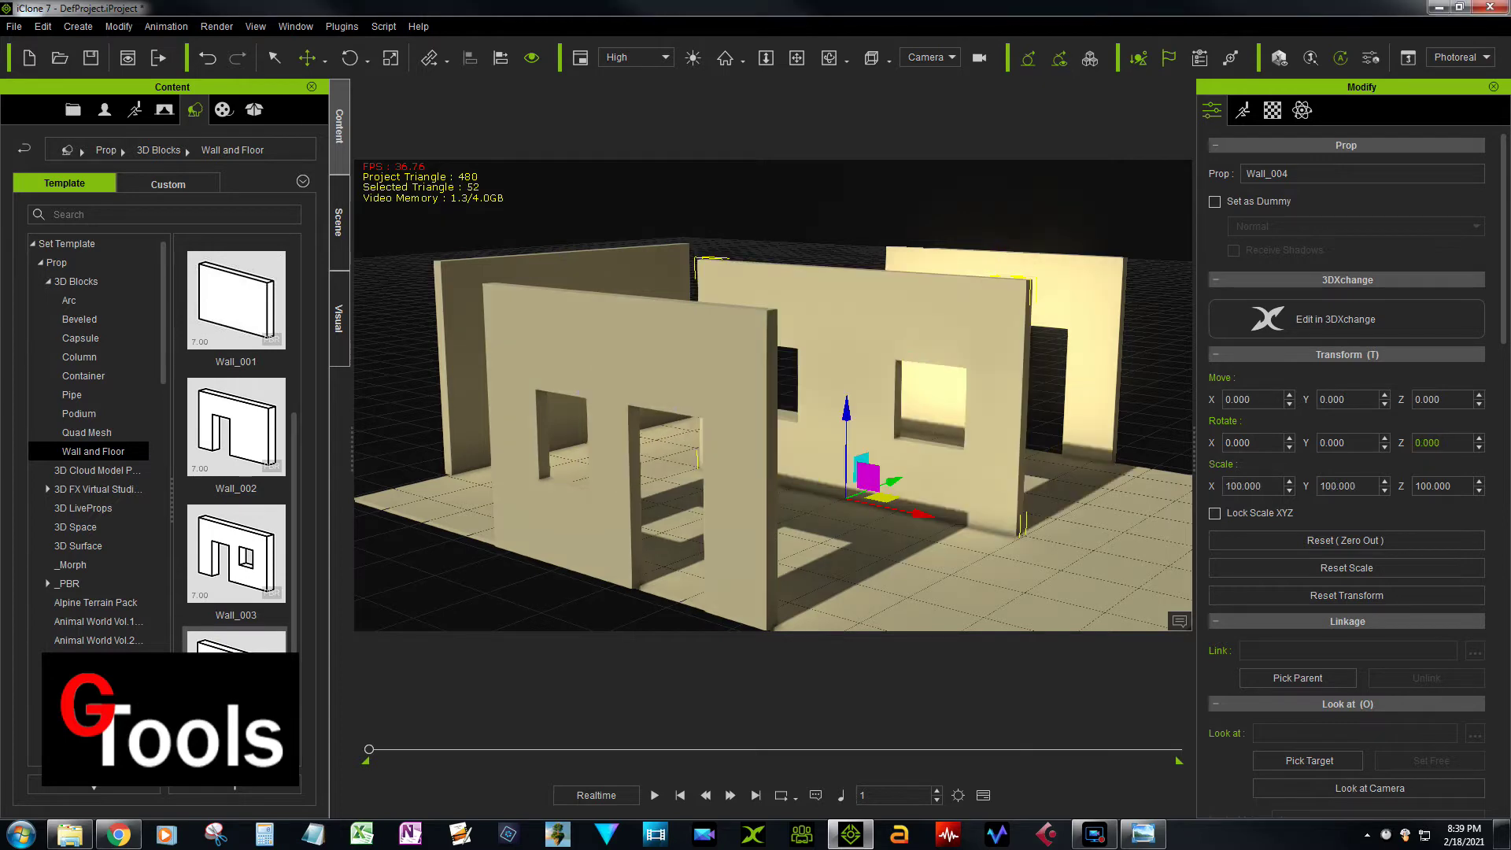
{"action": "left_click", "coordinate": [1456, 443]}
{"action": "double_click", "coordinate": [1429, 446]}
{"action": "type", "text": "90"}
{"action": "key", "text": "Return"}
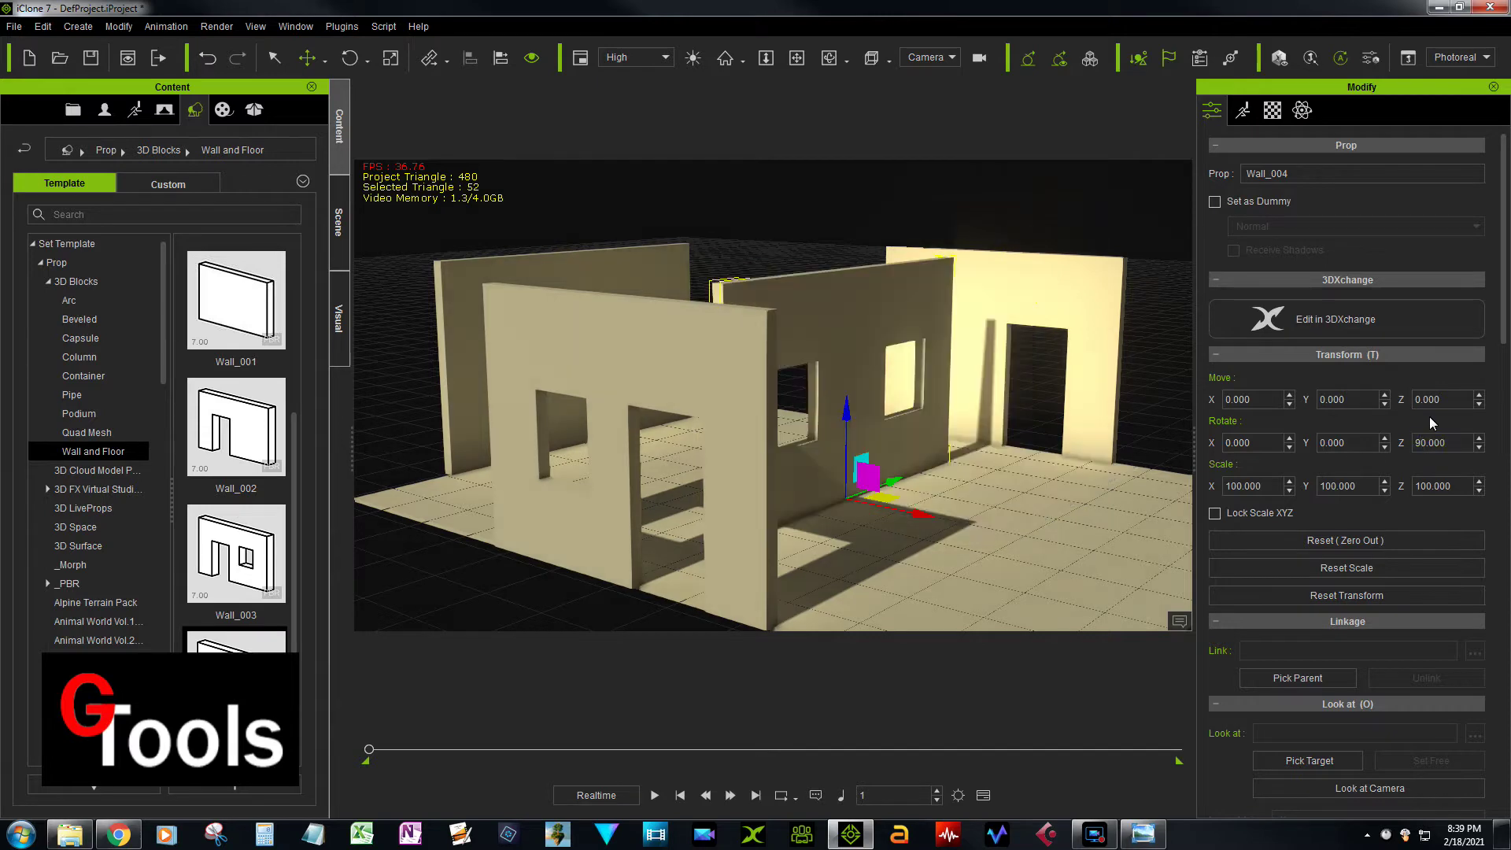
{"action": "left_click_drag", "start_coordinate": [931, 531], "coordinate": [1222, 583]}
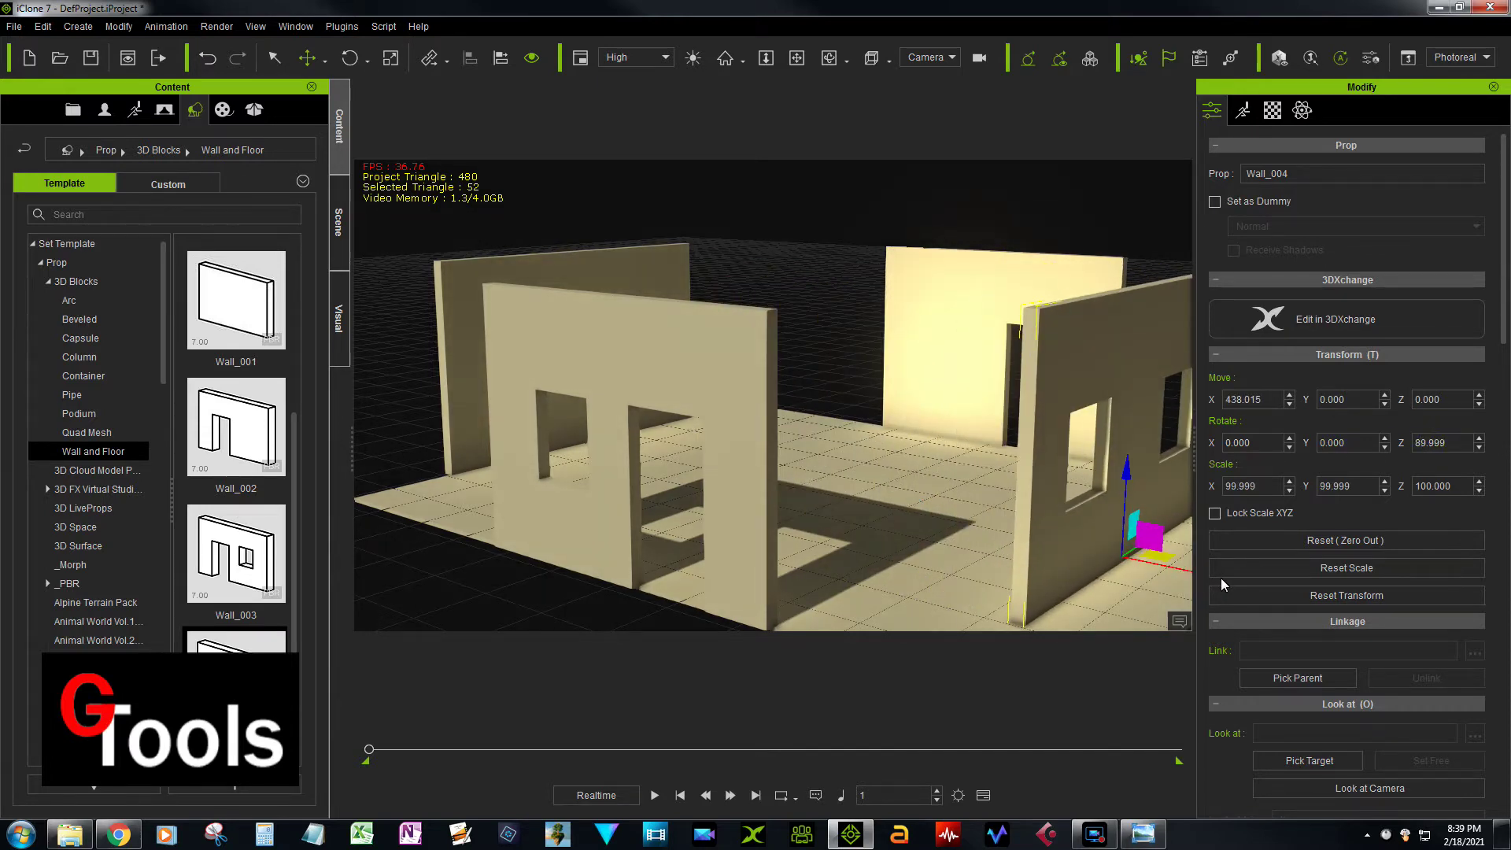
Step: Scale the floor down uniformly to about 43 percent
{"action": "left_click", "coordinate": [876, 502]}
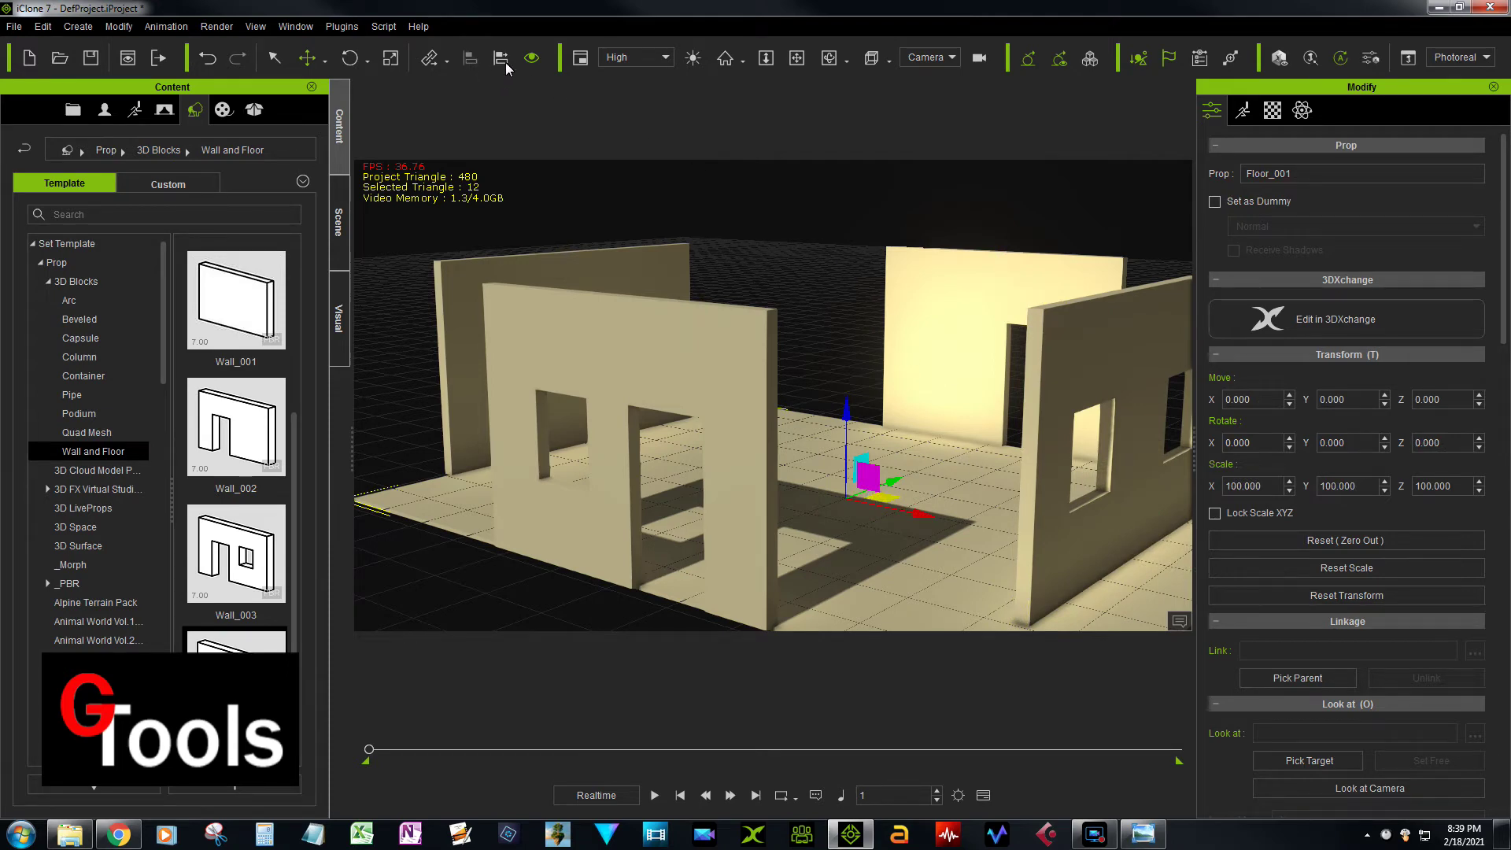
{"action": "left_click", "coordinate": [391, 59]}
{"action": "left_click_drag", "start_coordinate": [847, 509], "coordinate": [842, 640]}
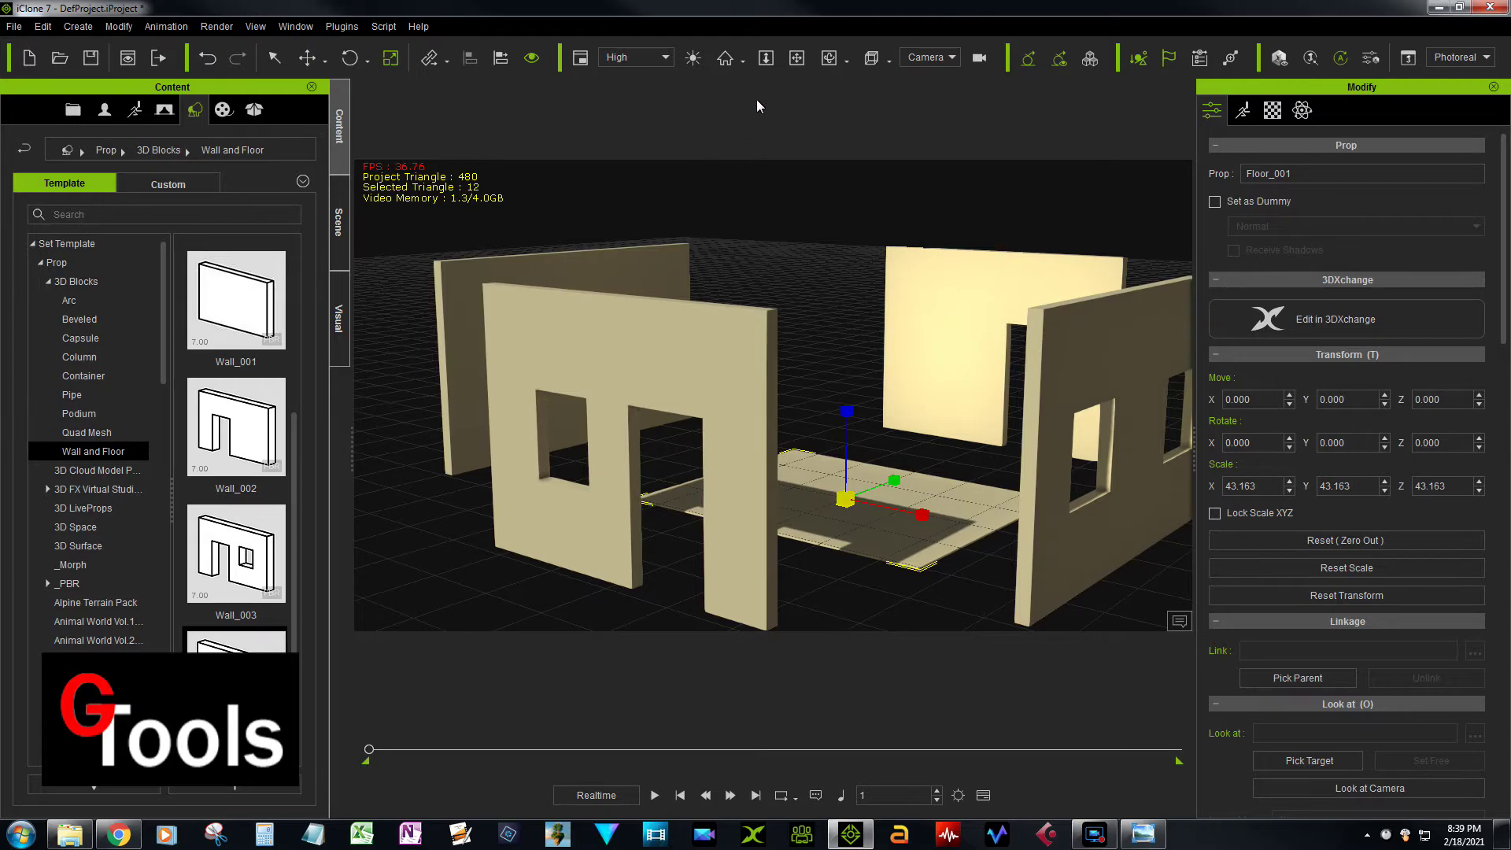
Step: Move the front wall with the door and window to the floor's front edge, at Y about -203
{"action": "left_click", "coordinate": [640, 364]}
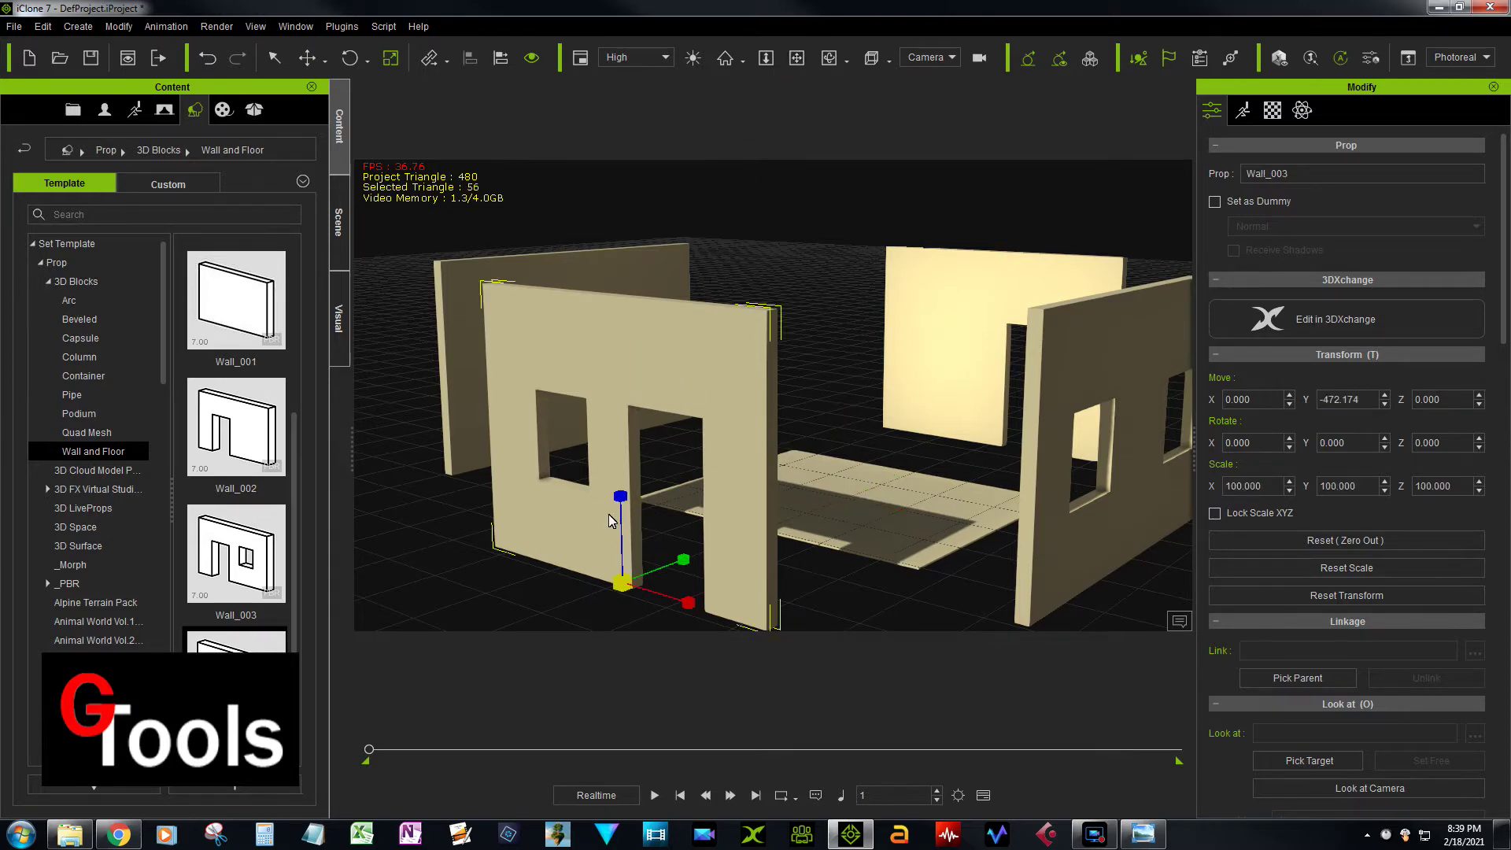
{"action": "left_click", "coordinate": [307, 59]}
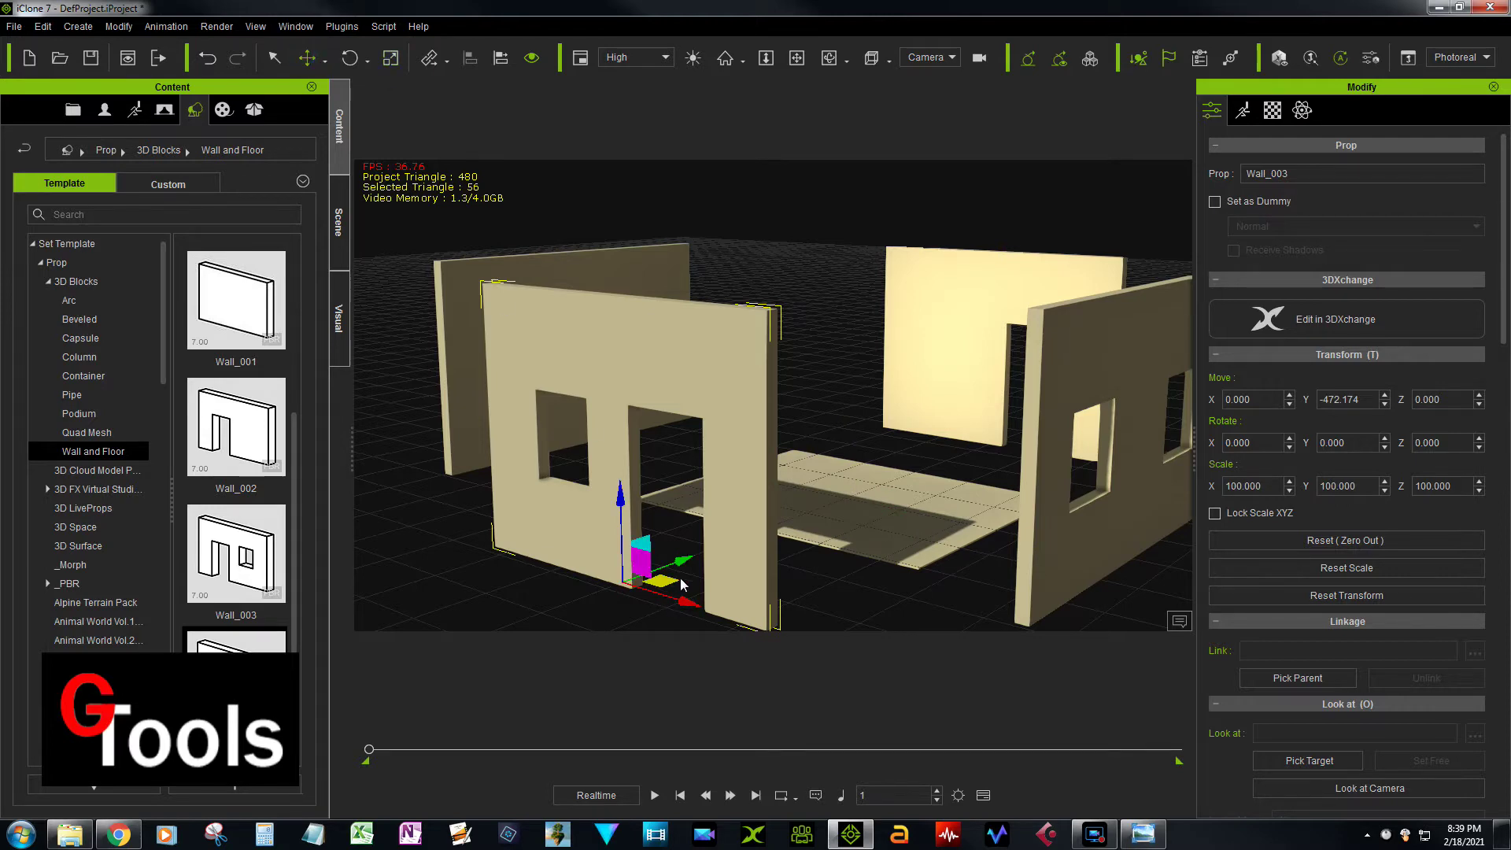
{"action": "left_click_drag", "start_coordinate": [679, 562], "coordinate": [812, 507]}
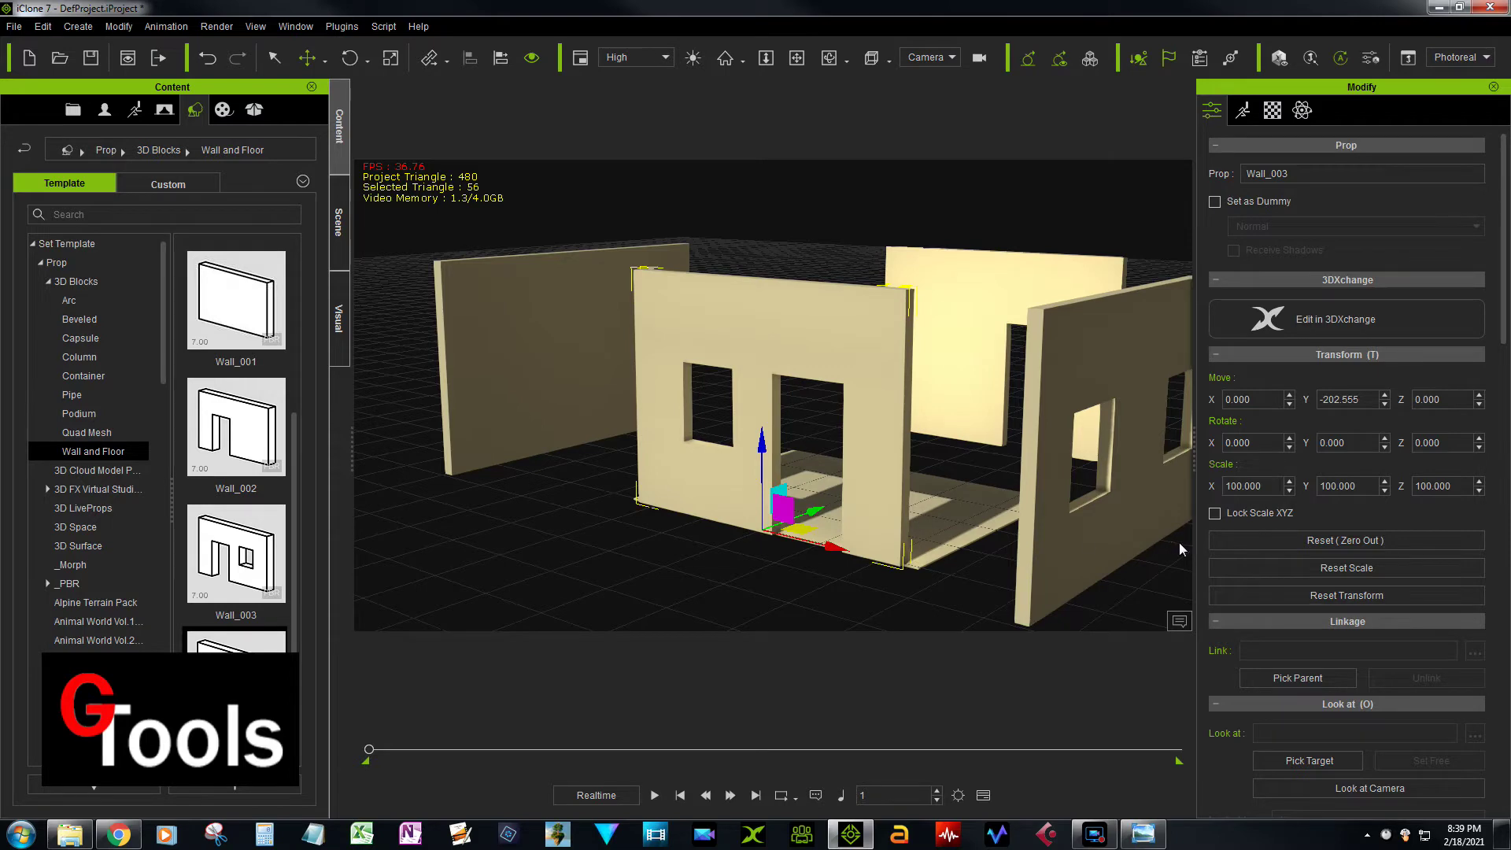
Step: Move the two-window wall against the front wall at X about 246 and scale its X to about 75 percent
{"action": "left_click", "coordinate": [1145, 539]}
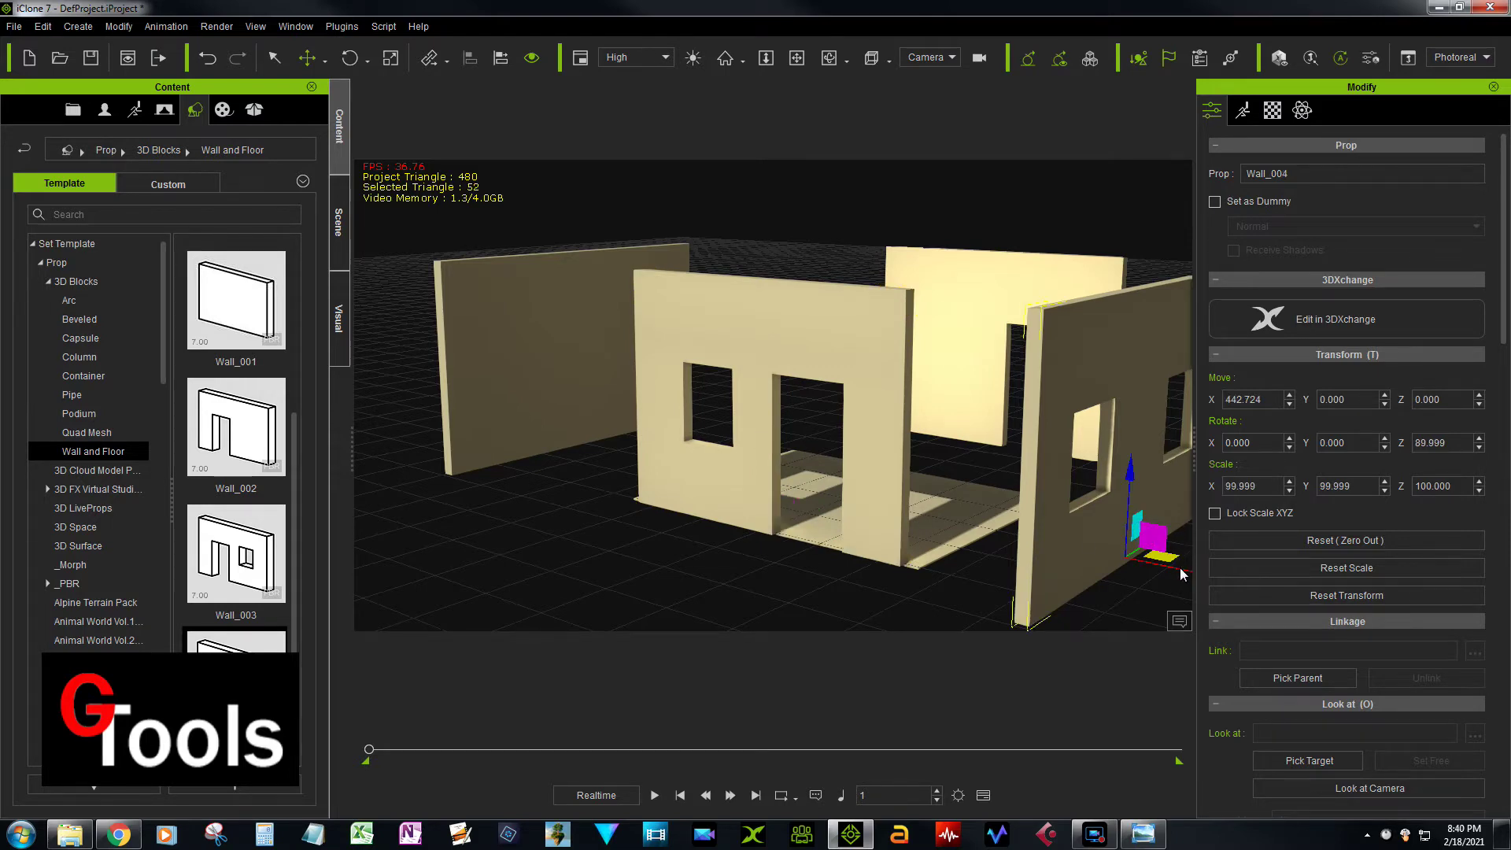
{"action": "left_click_drag", "start_coordinate": [1180, 574], "coordinate": [1038, 559]}
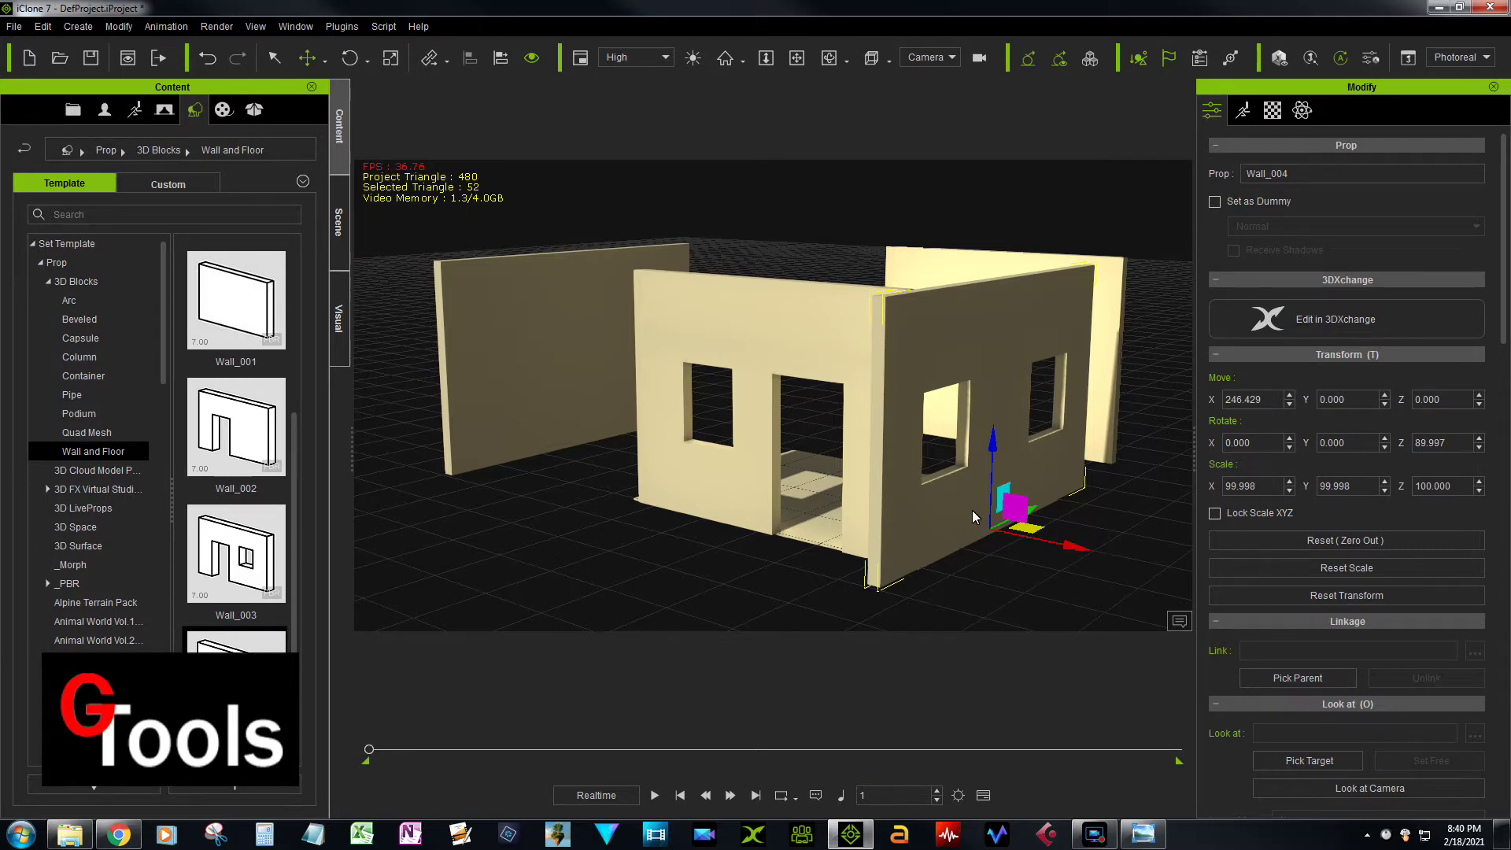
{"action": "left_click", "coordinate": [390, 58]}
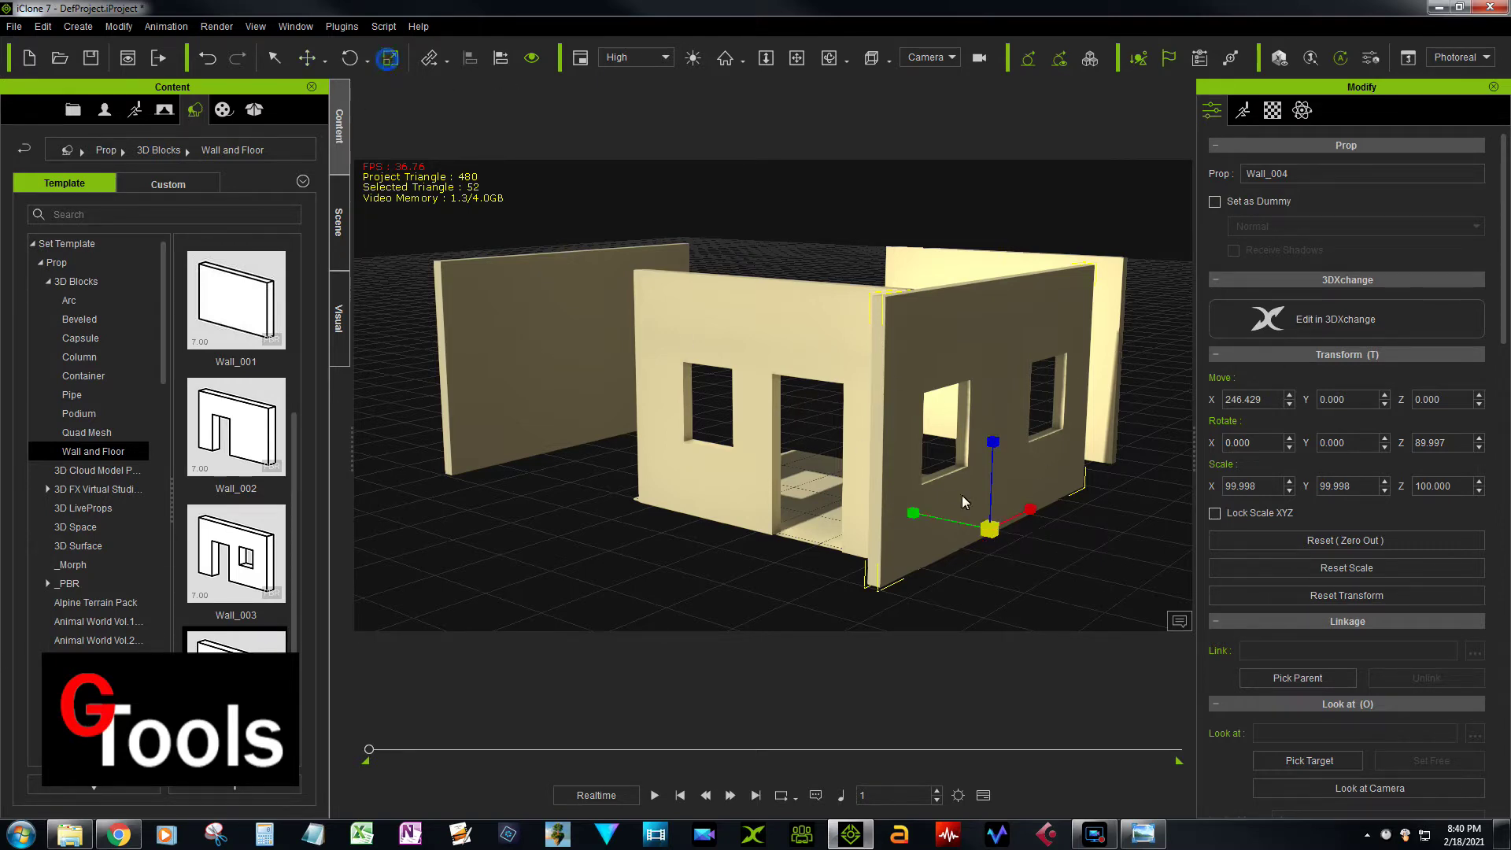
{"action": "left_click_drag", "start_coordinate": [1031, 519], "coordinate": [984, 555]}
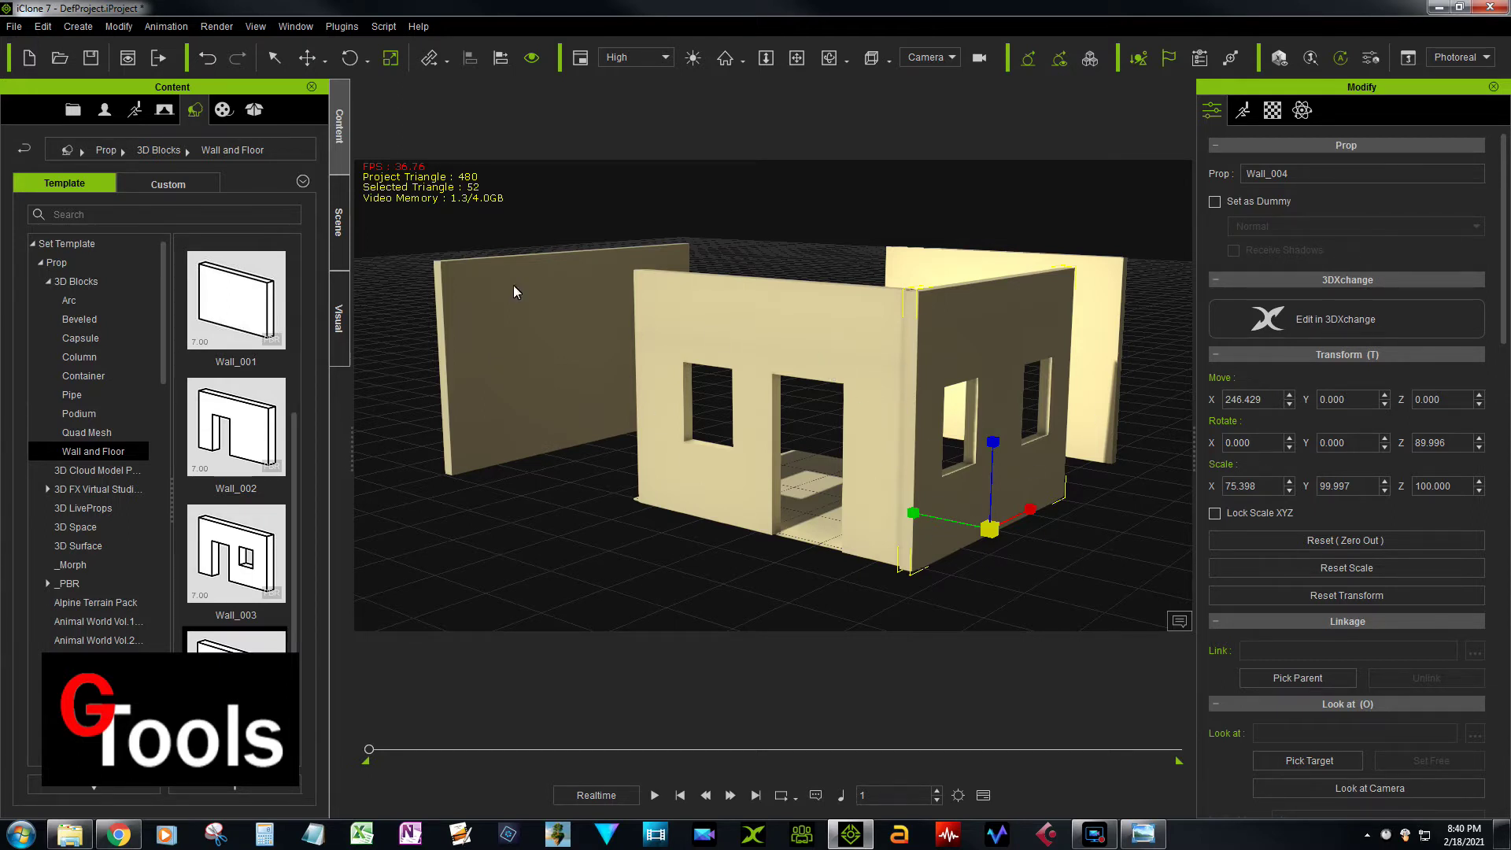
Step: Delete the floor and all four wall props from the scene
{"action": "left_click", "coordinate": [340, 223]}
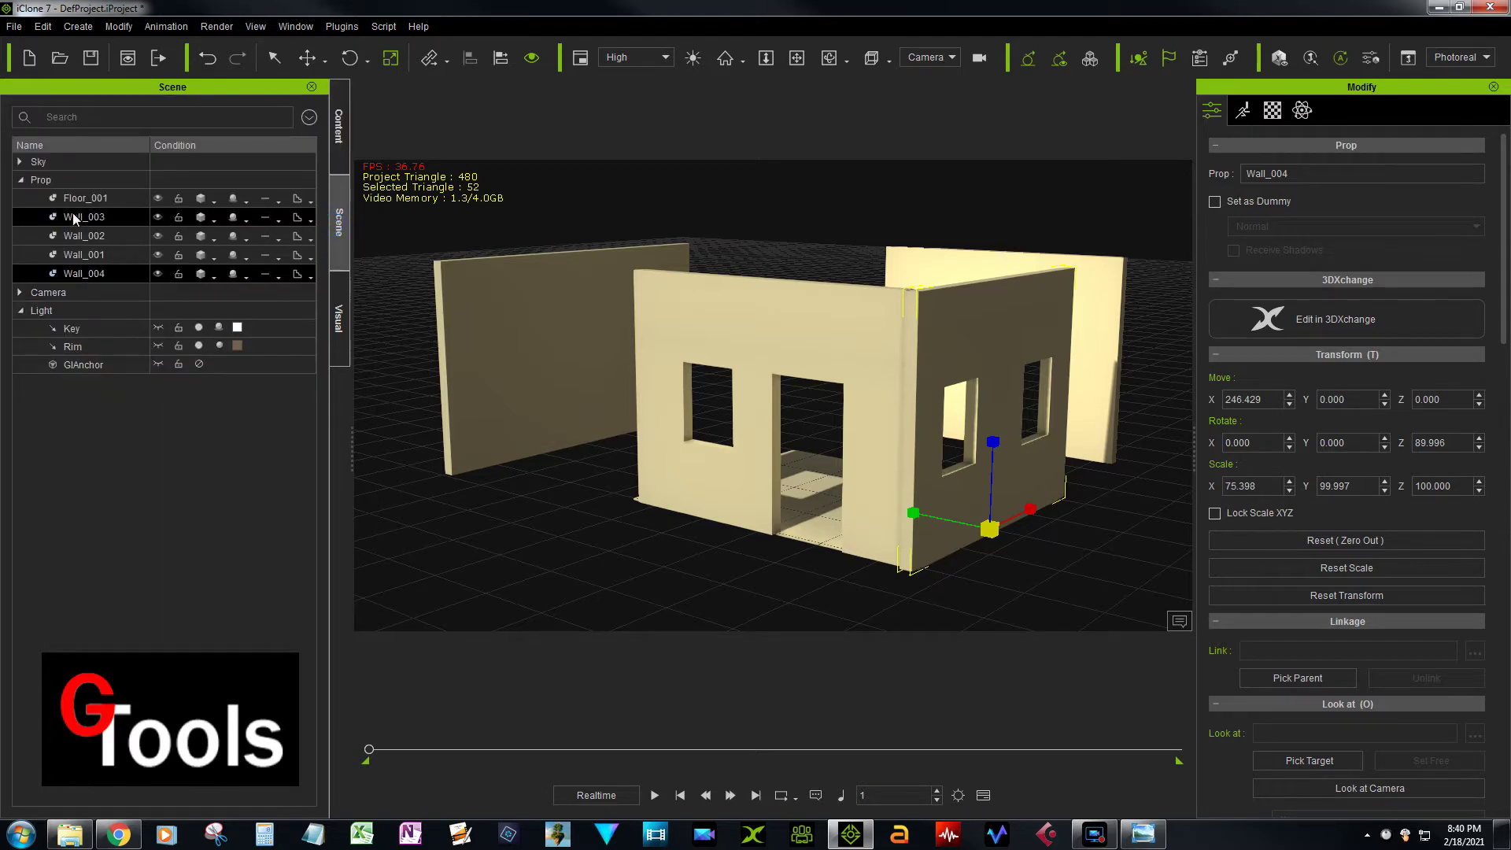
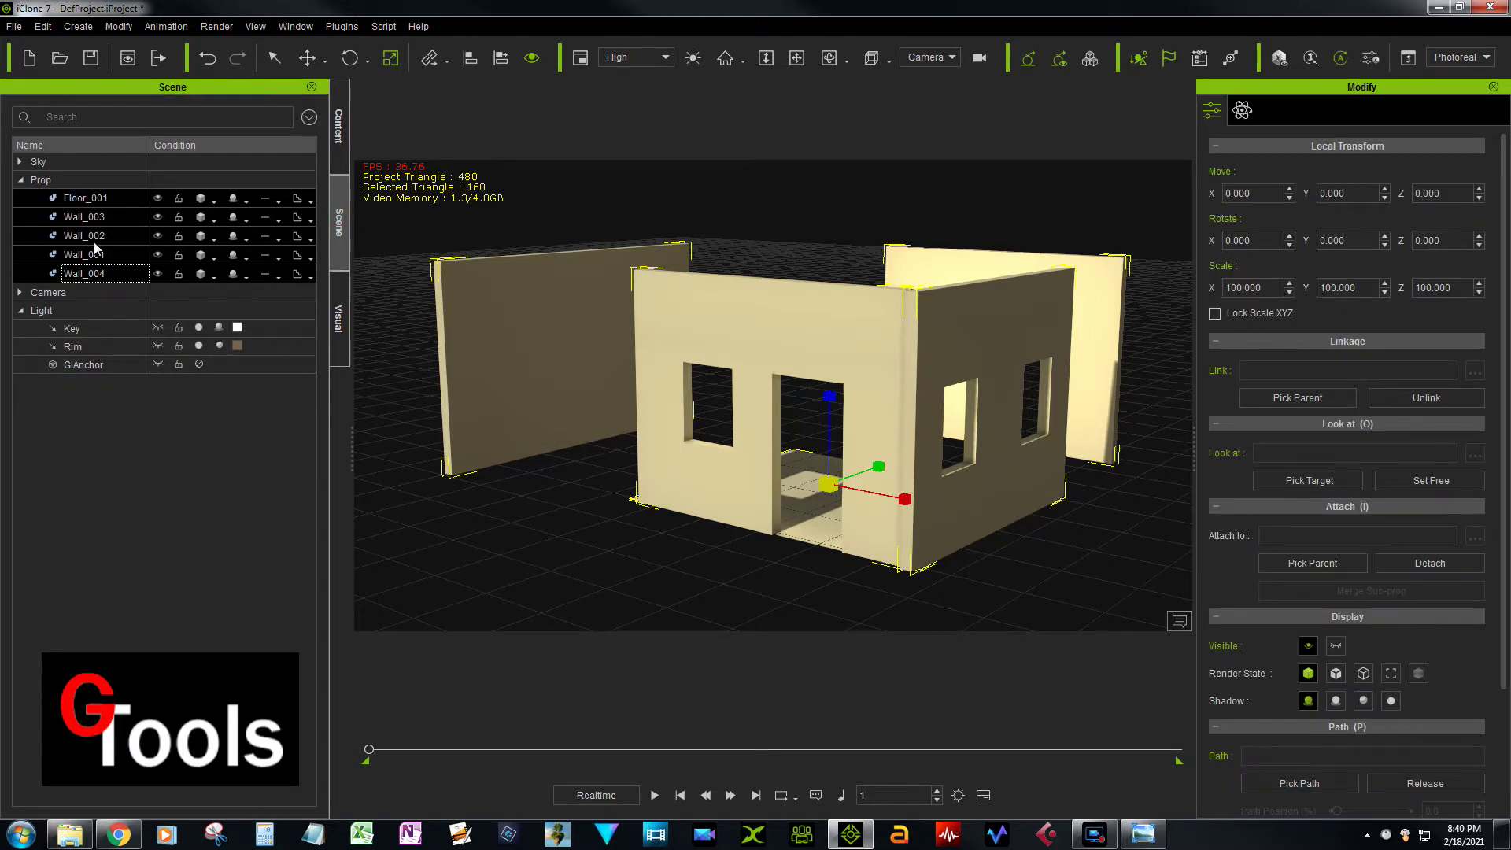
{"action": "key", "text": "Delete"}
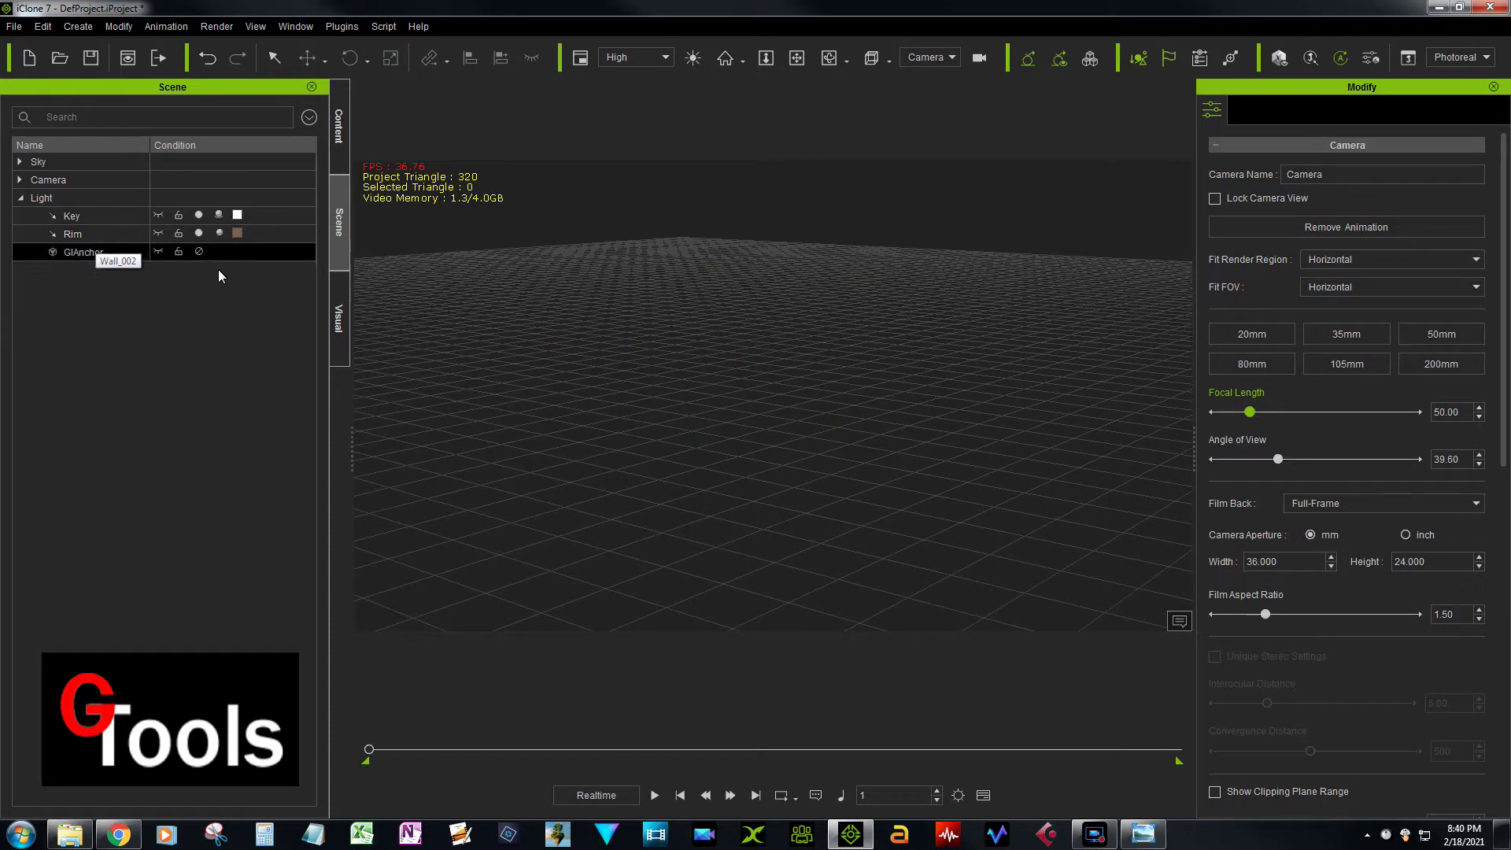
Step: Open the Building Blocks plugin from the G-Tools collection
{"action": "left_click", "coordinate": [348, 29]}
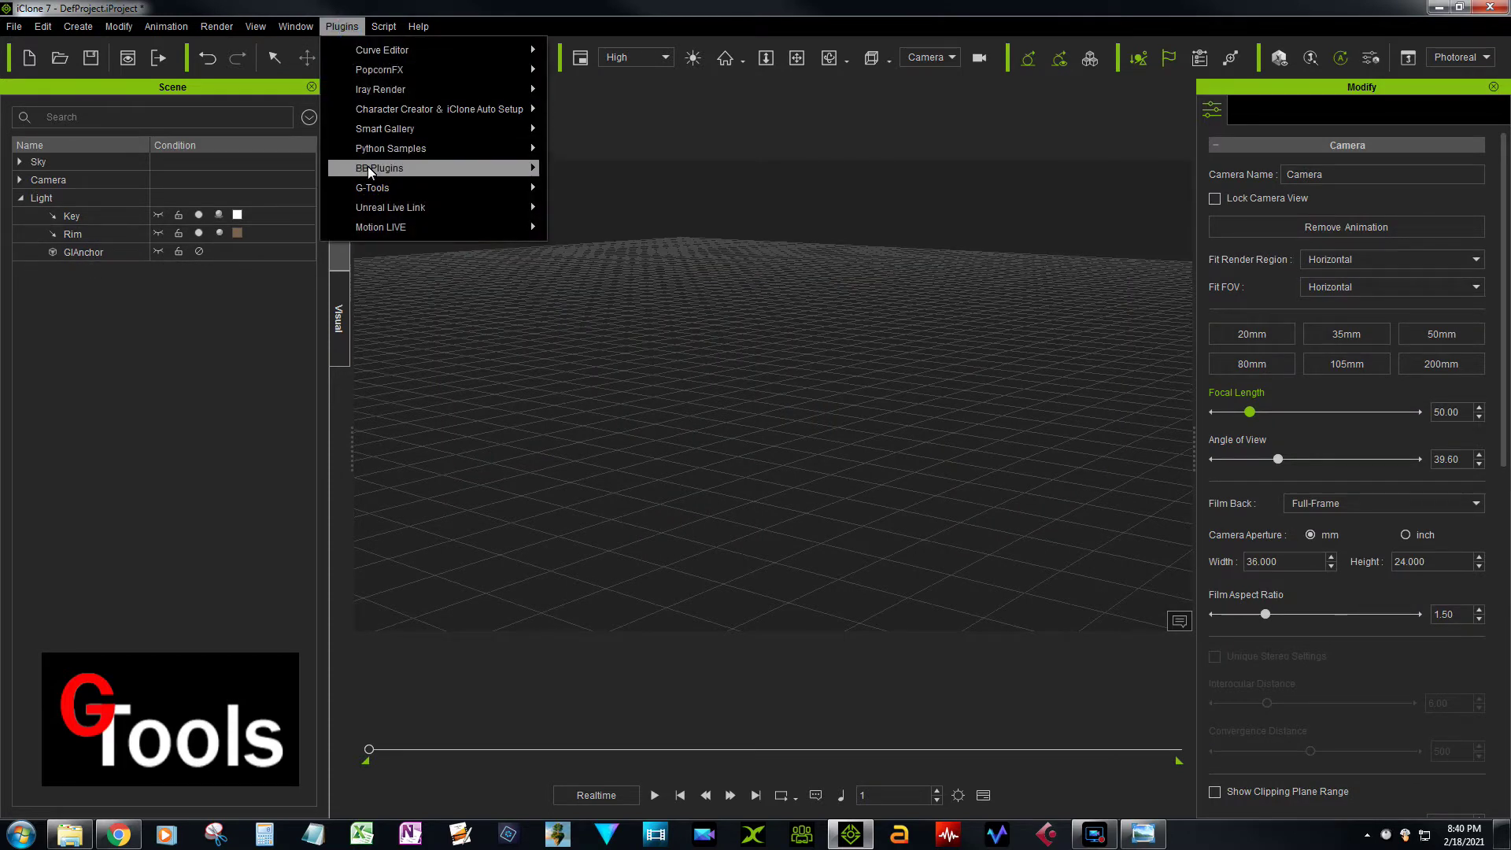
{"action": "mouse_move", "coordinate": [370, 172]}
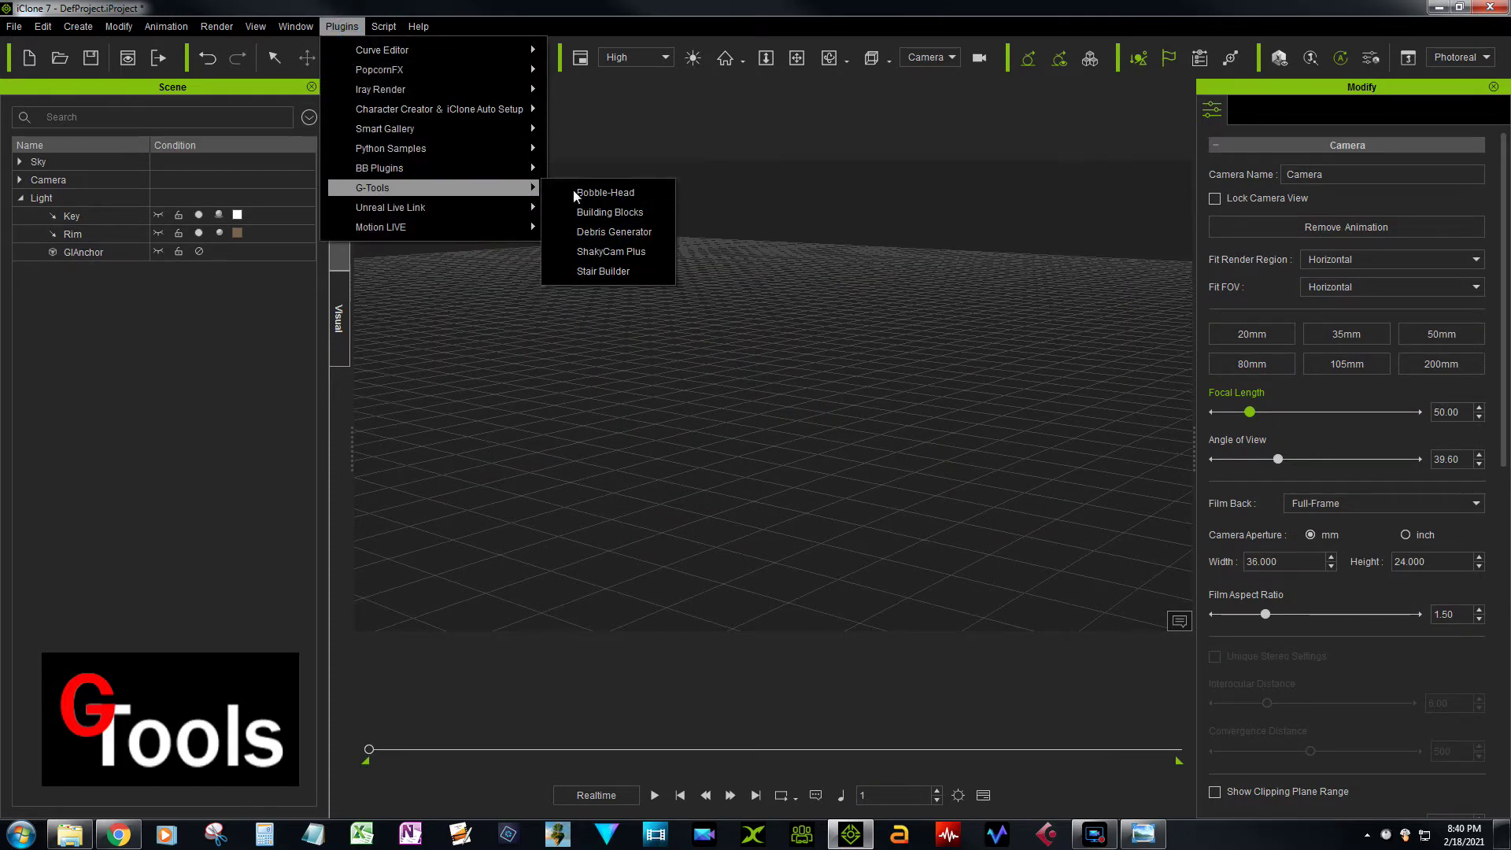
{"action": "left_click", "coordinate": [616, 211]}
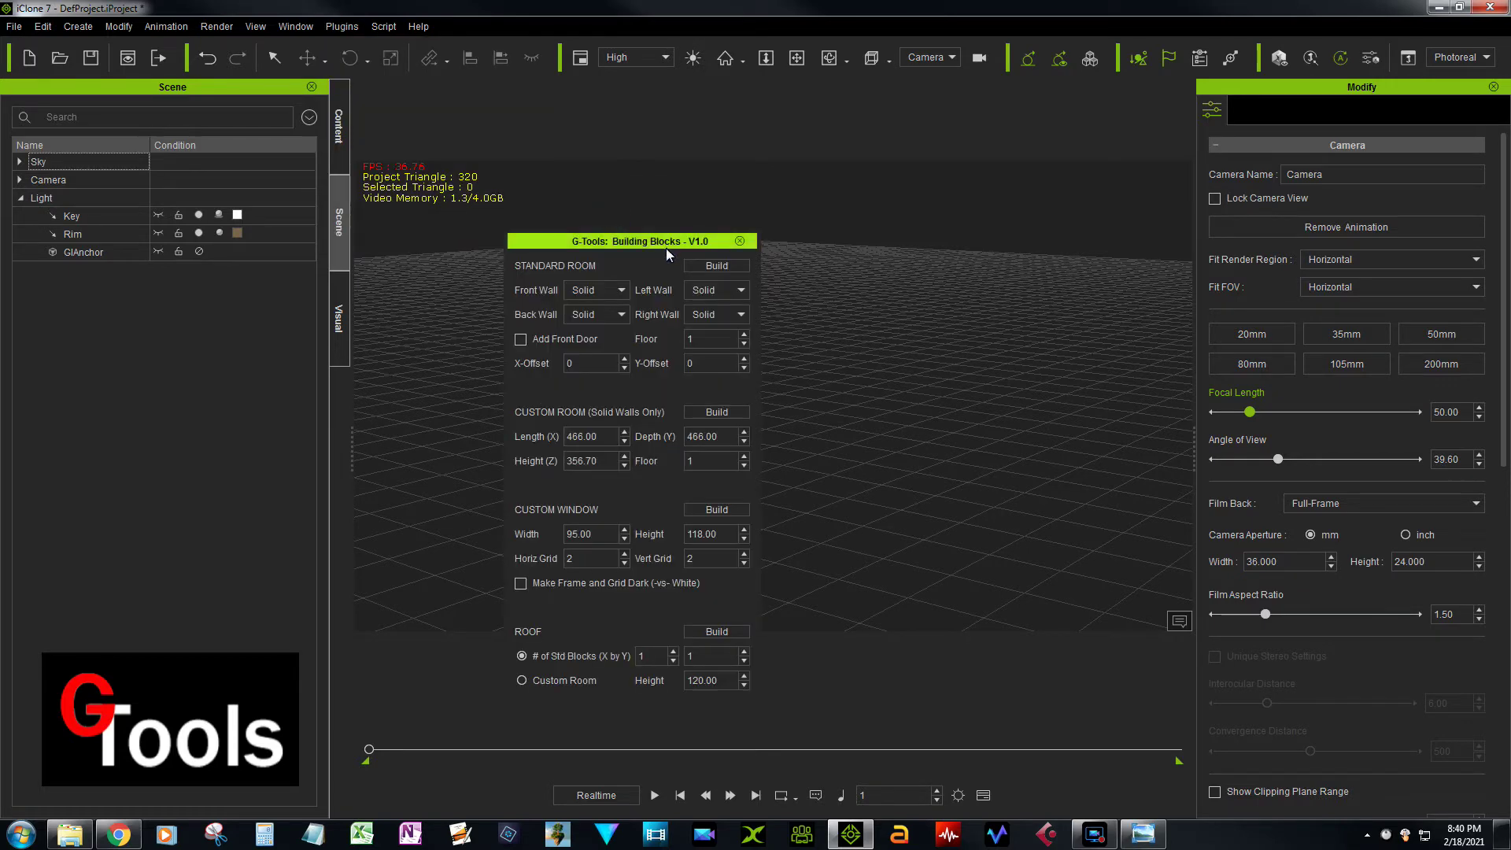
Step: Build a standard room with a Door&Win front wall, Door back wall, Solid left wall, Windows right wall and an added front door
{"action": "left_click_drag", "start_coordinate": [663, 243], "coordinate": [392, 222]}
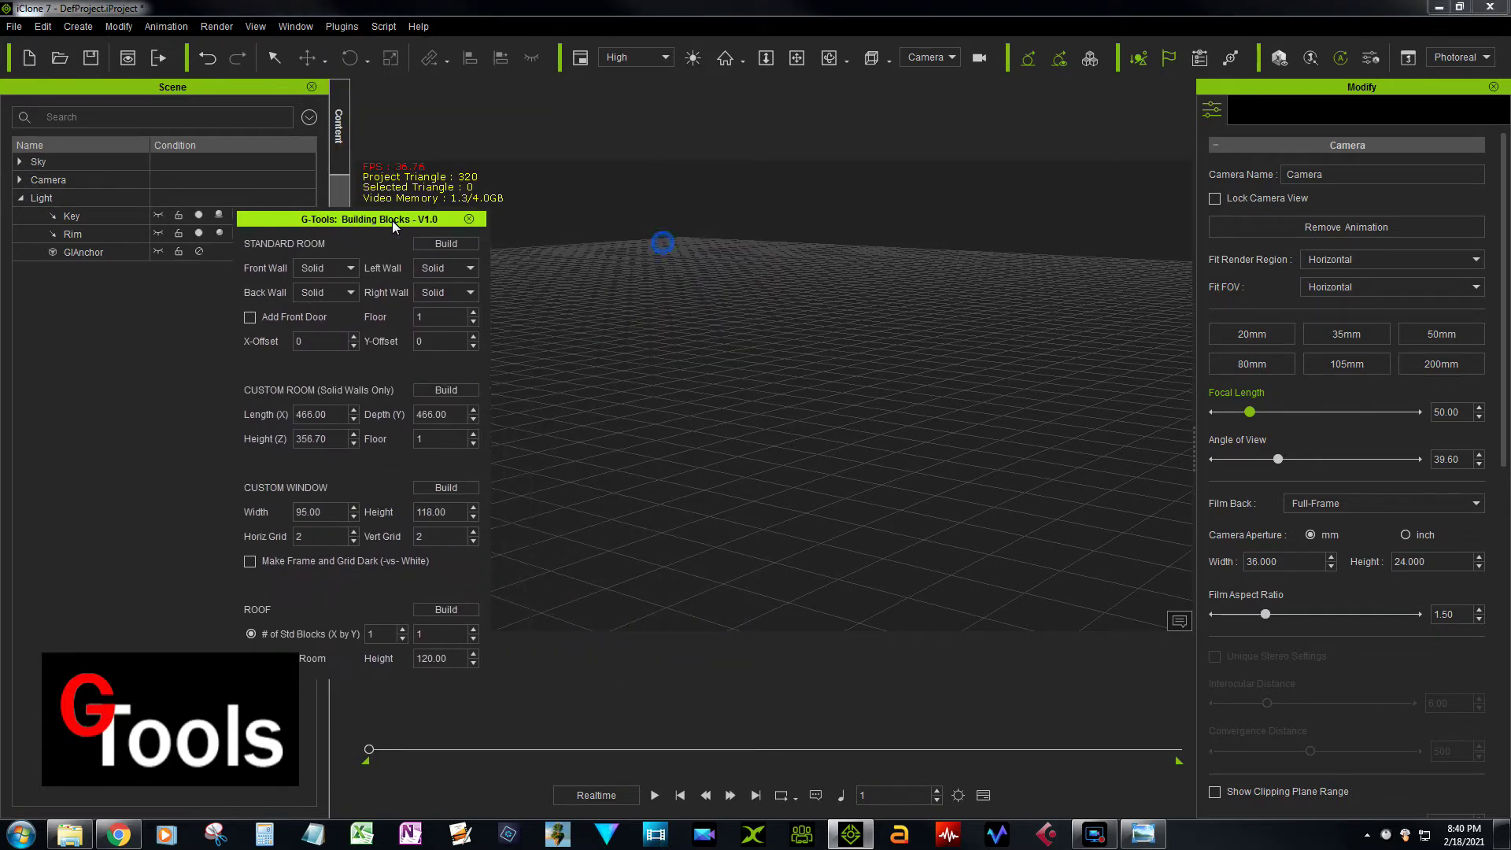
{"action": "left_click", "coordinate": [329, 267]}
{"action": "left_click", "coordinate": [327, 307]}
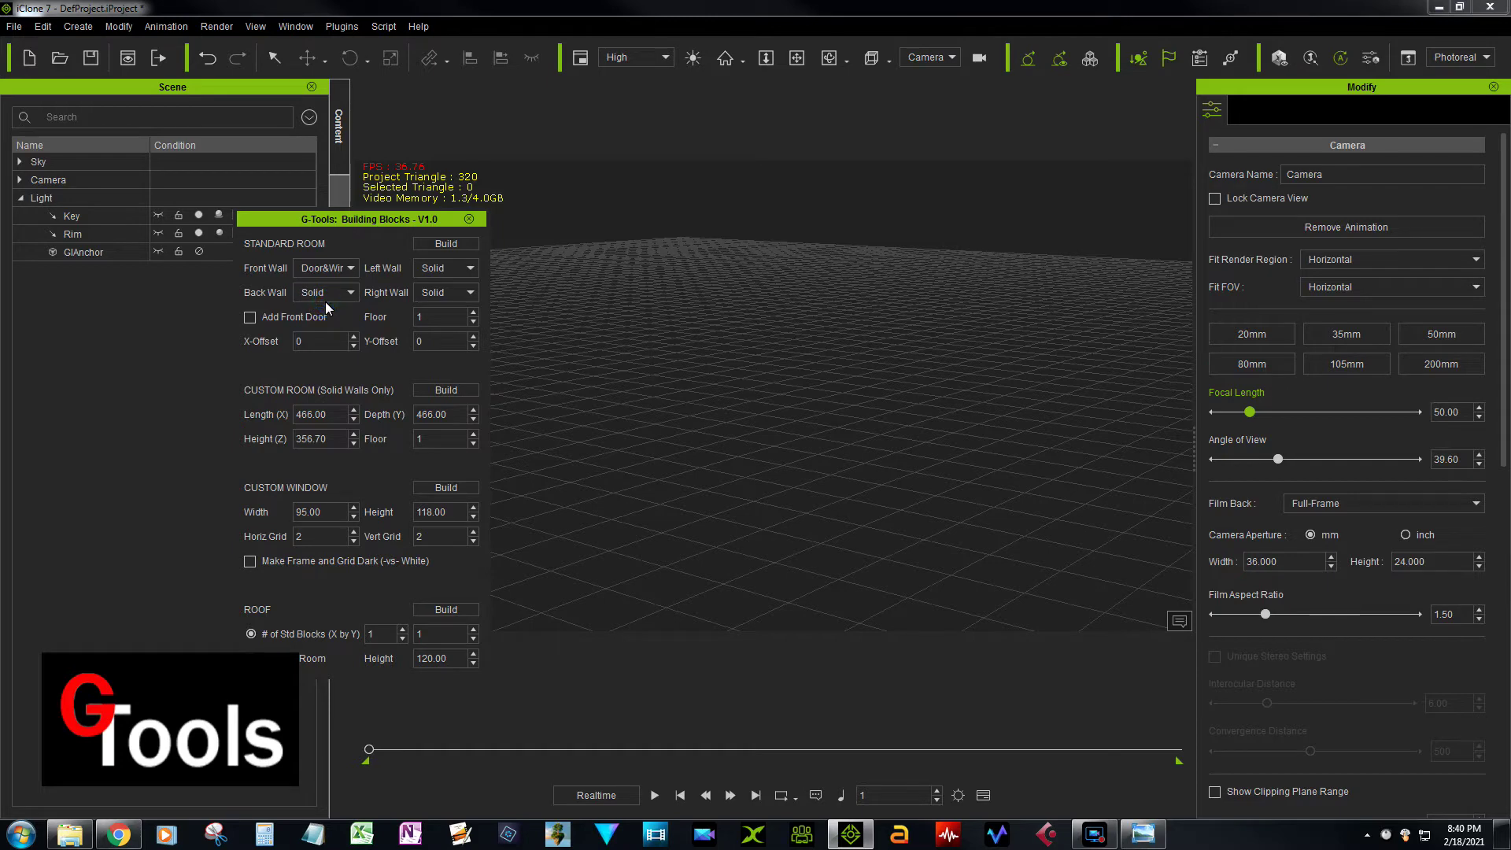
{"action": "left_click", "coordinate": [329, 295]}
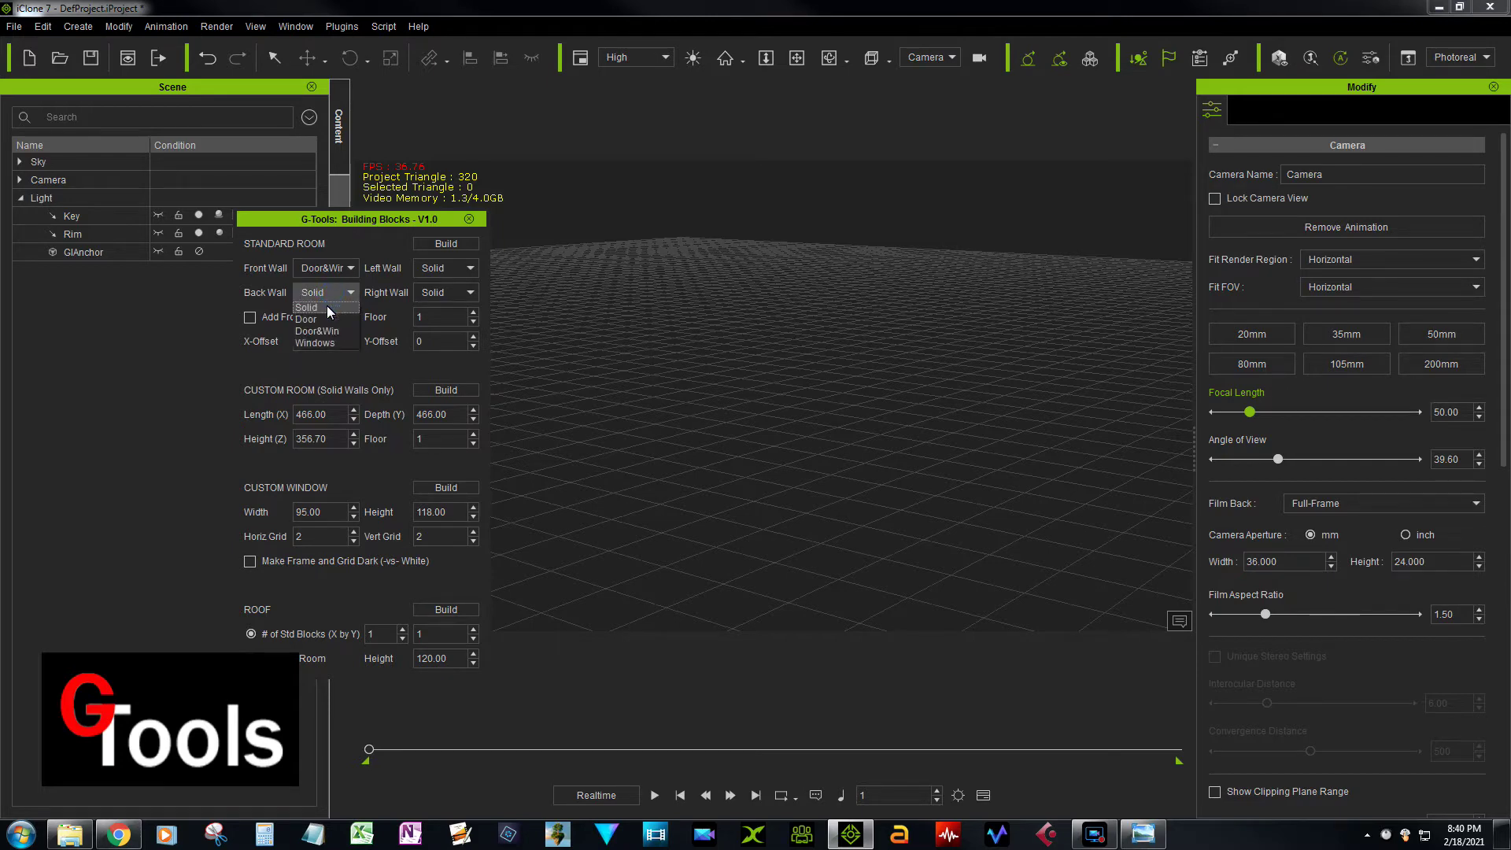
{"action": "left_click", "coordinate": [322, 320]}
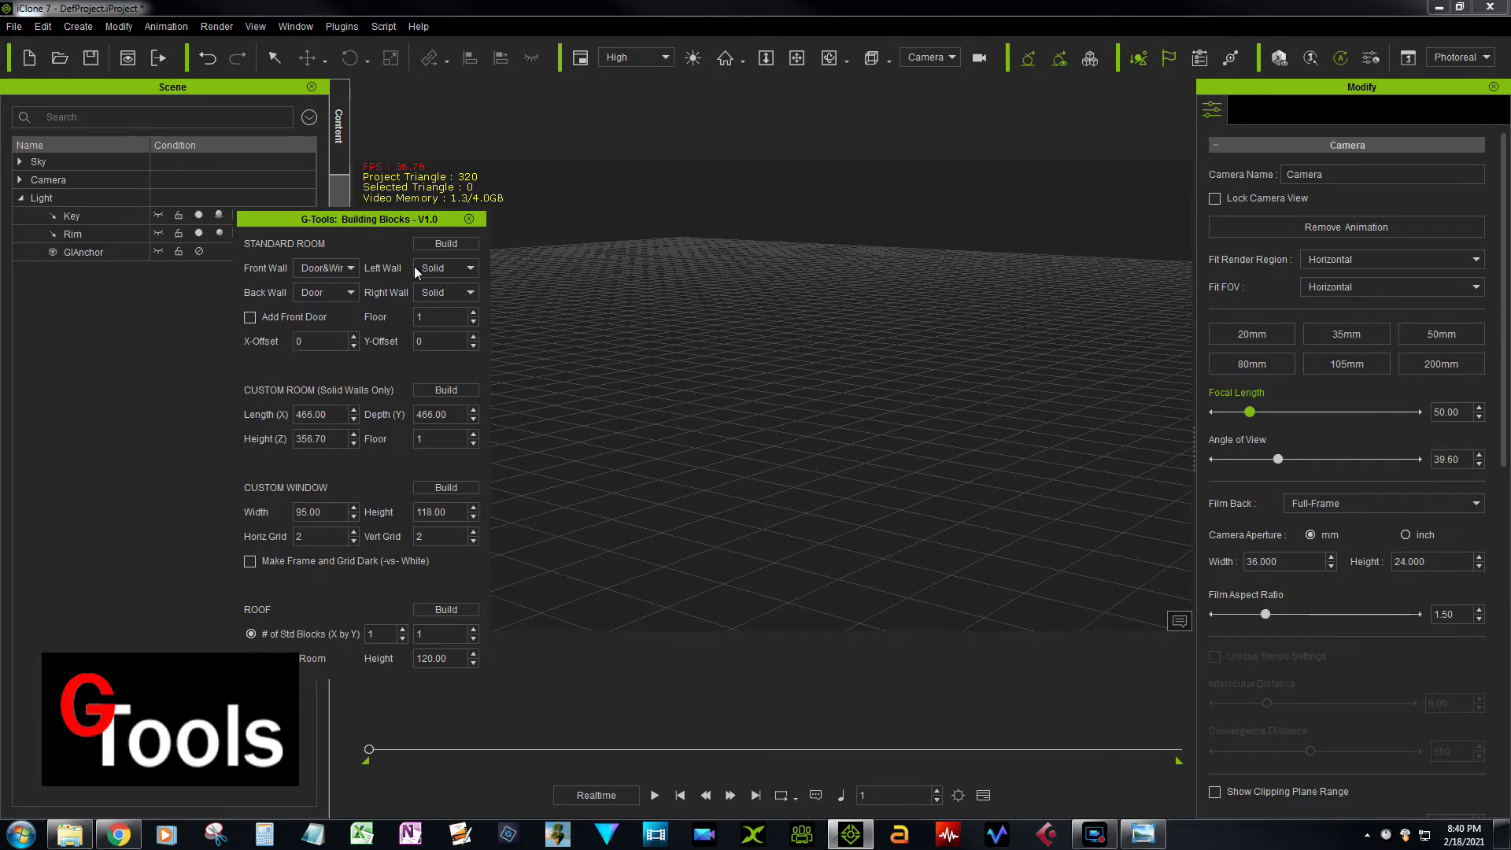
{"action": "left_click", "coordinate": [455, 294]}
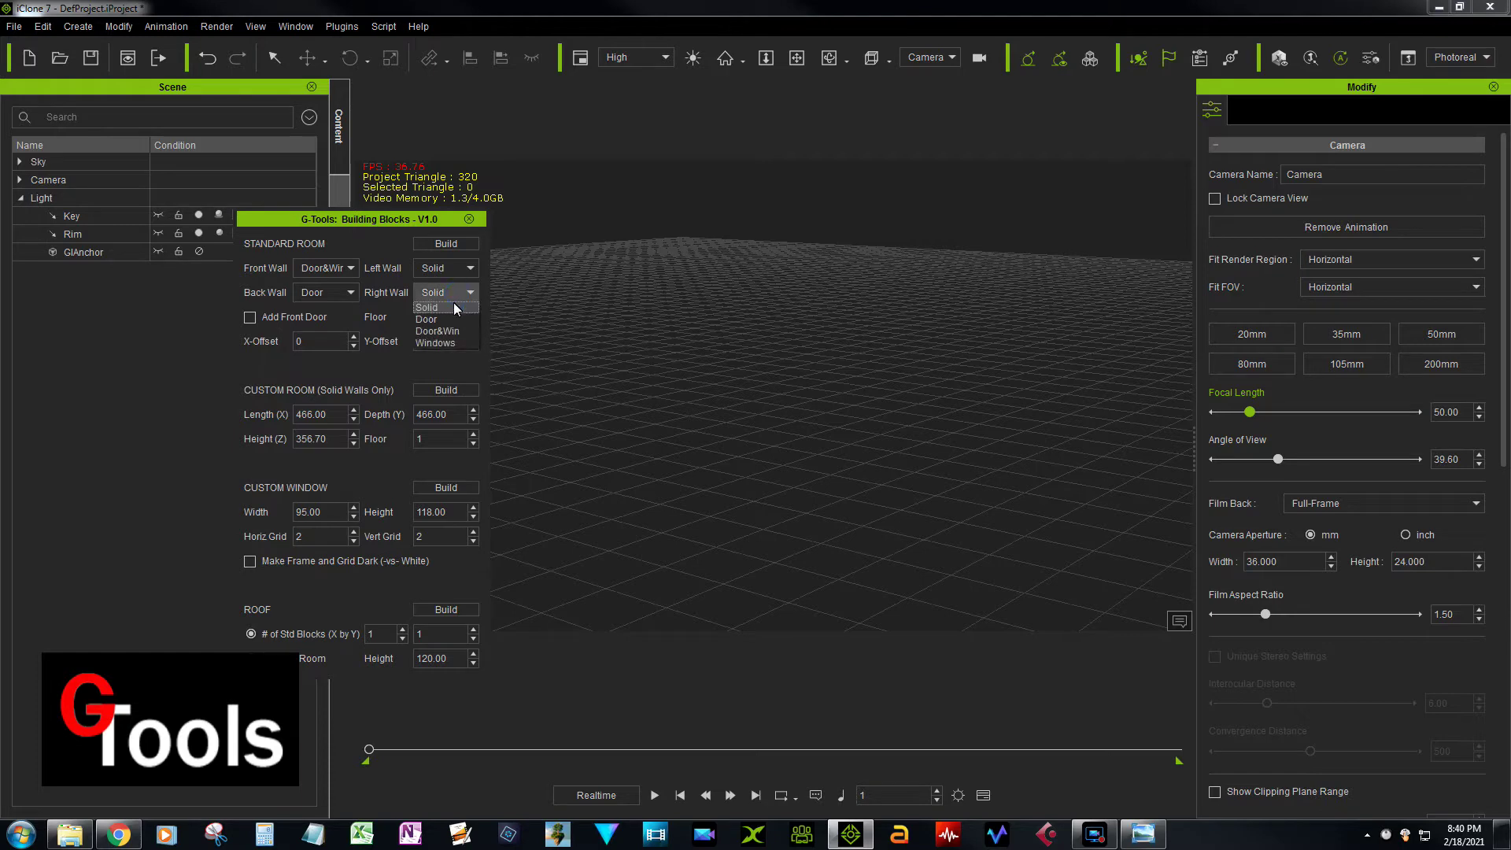
{"action": "left_click", "coordinate": [445, 343]}
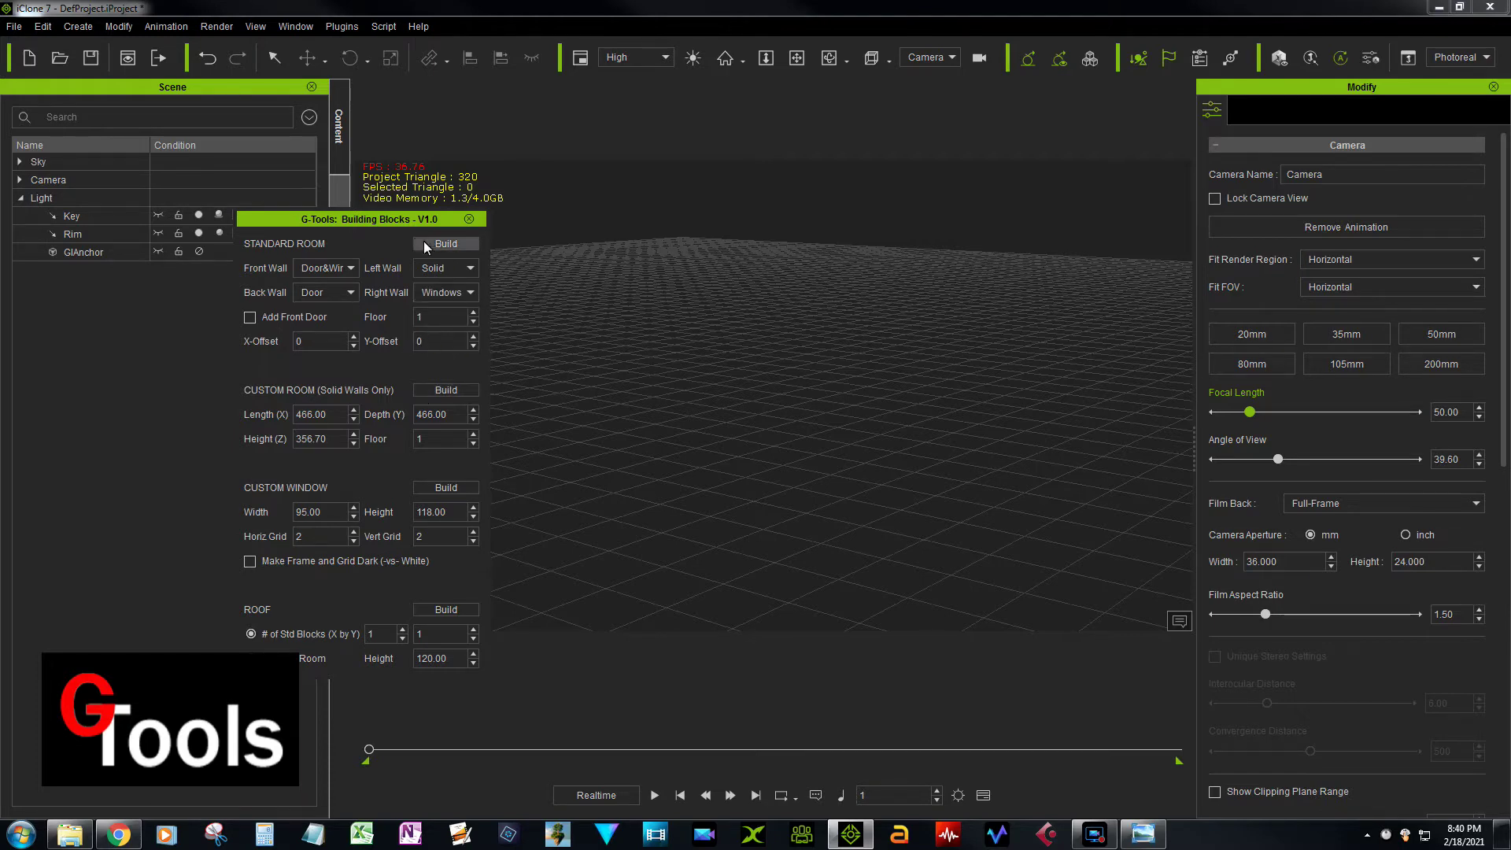
{"action": "left_click", "coordinate": [249, 317]}
{"action": "left_click", "coordinate": [446, 244]}
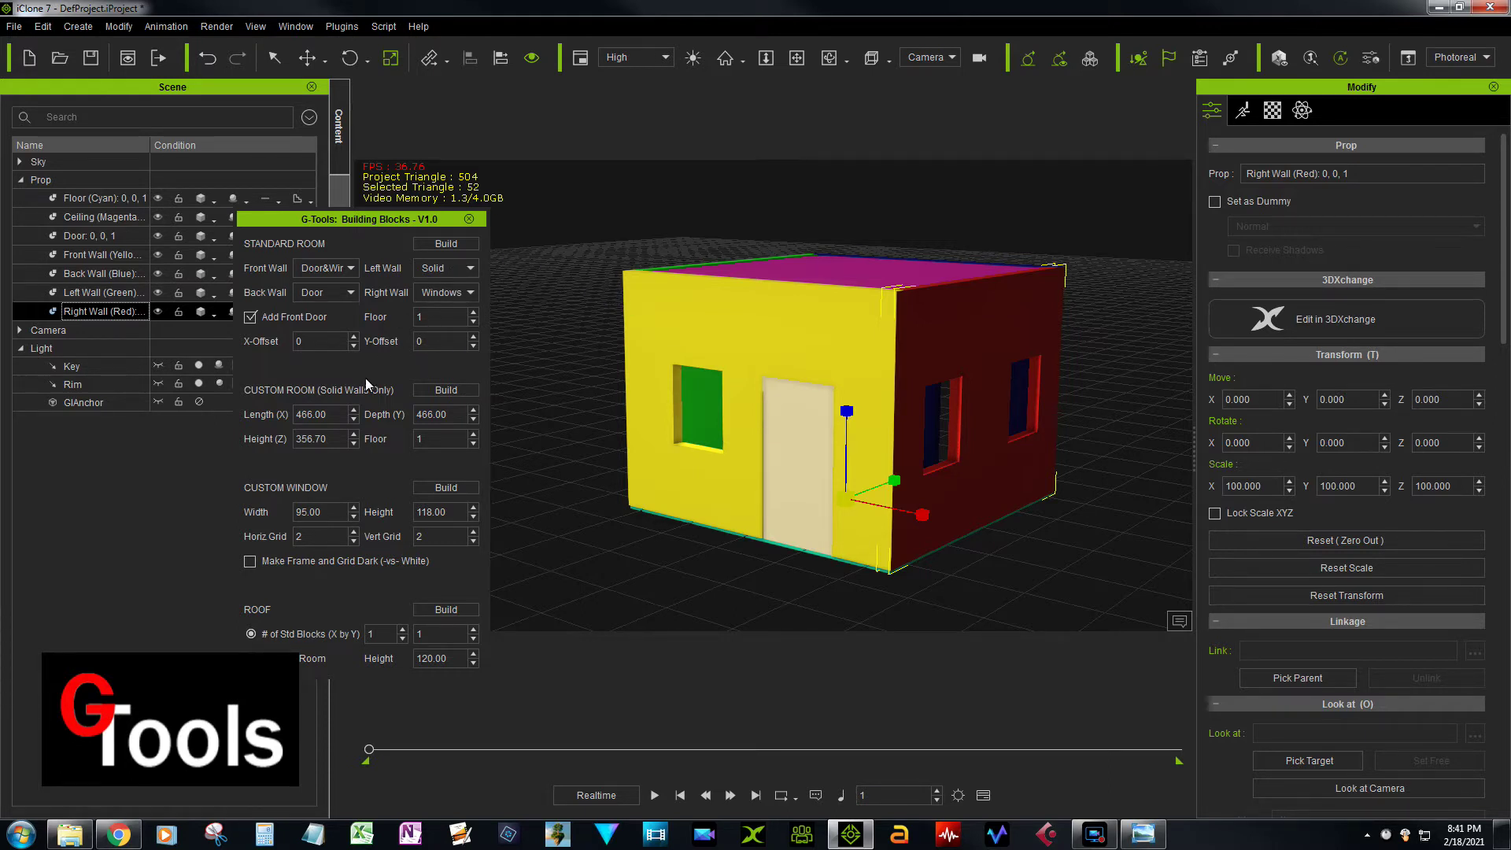
Step: Build an adjoining standard room at X-offset -1 with a Windows front wall, Solid remaining walls and no front door
{"action": "left_click", "coordinate": [344, 274]}
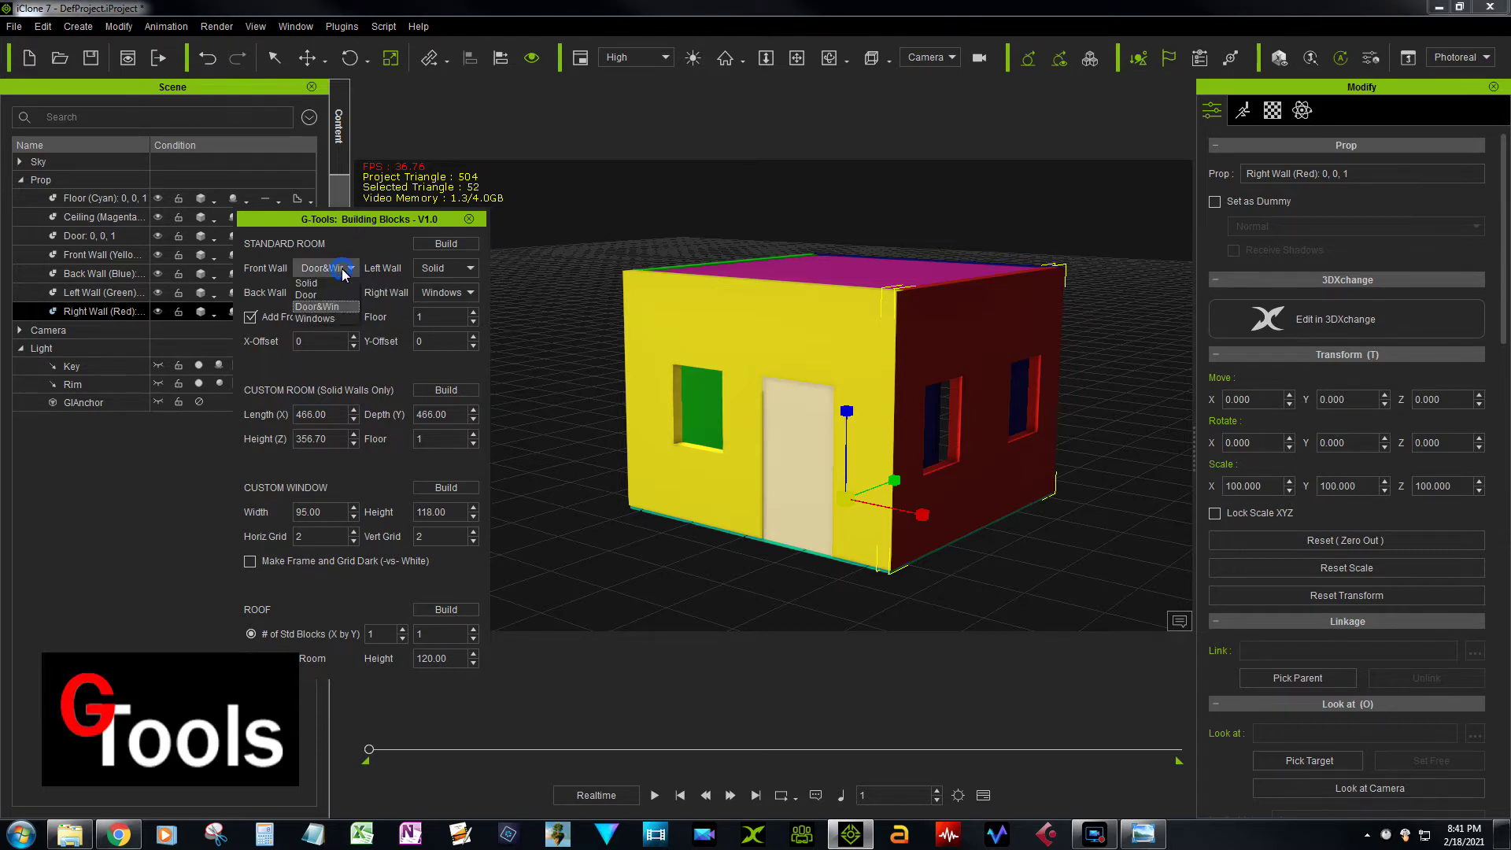
{"action": "left_click", "coordinate": [332, 318]}
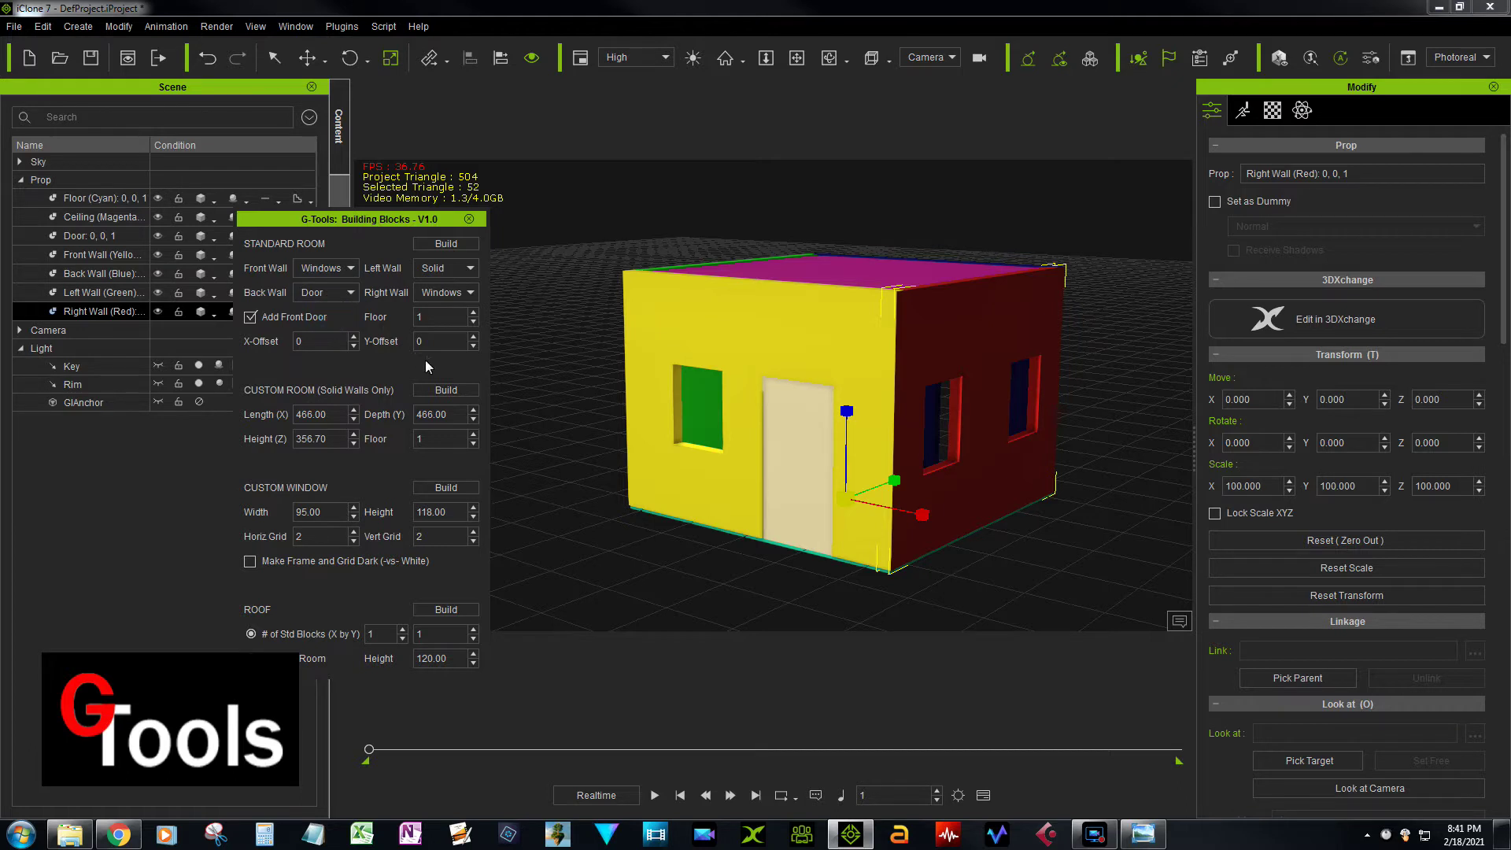
{"action": "left_click", "coordinate": [251, 316]}
{"action": "left_click", "coordinate": [462, 295]}
{"action": "left_click", "coordinate": [347, 294]}
{"action": "left_click", "coordinate": [327, 308]}
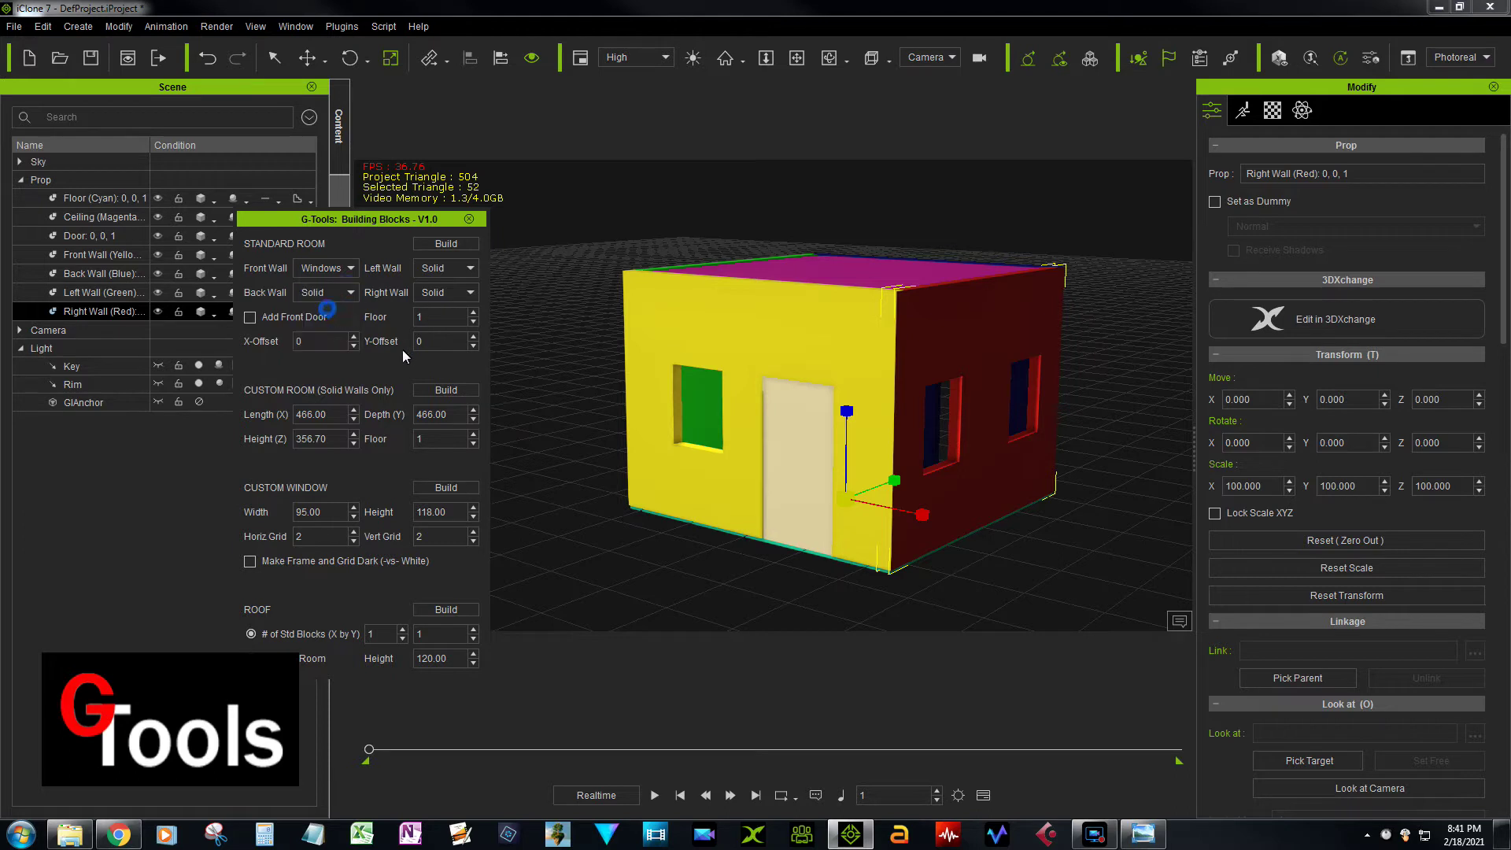
{"action": "left_click", "coordinate": [352, 346]}
{"action": "left_click", "coordinate": [433, 242]}
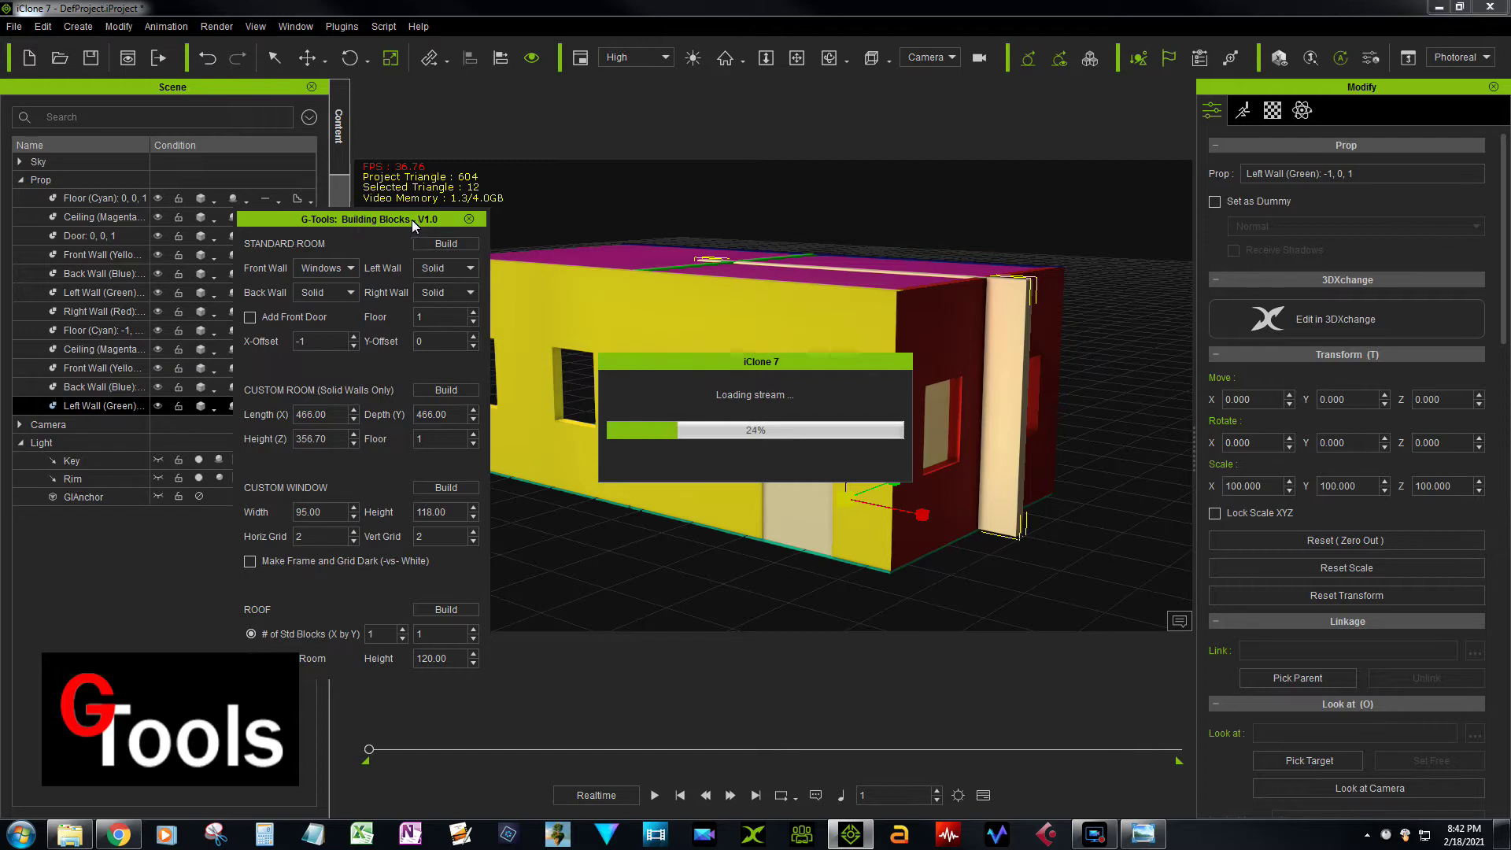
{"action": "left_click_drag", "start_coordinate": [384, 220], "coordinate": [301, 219]}
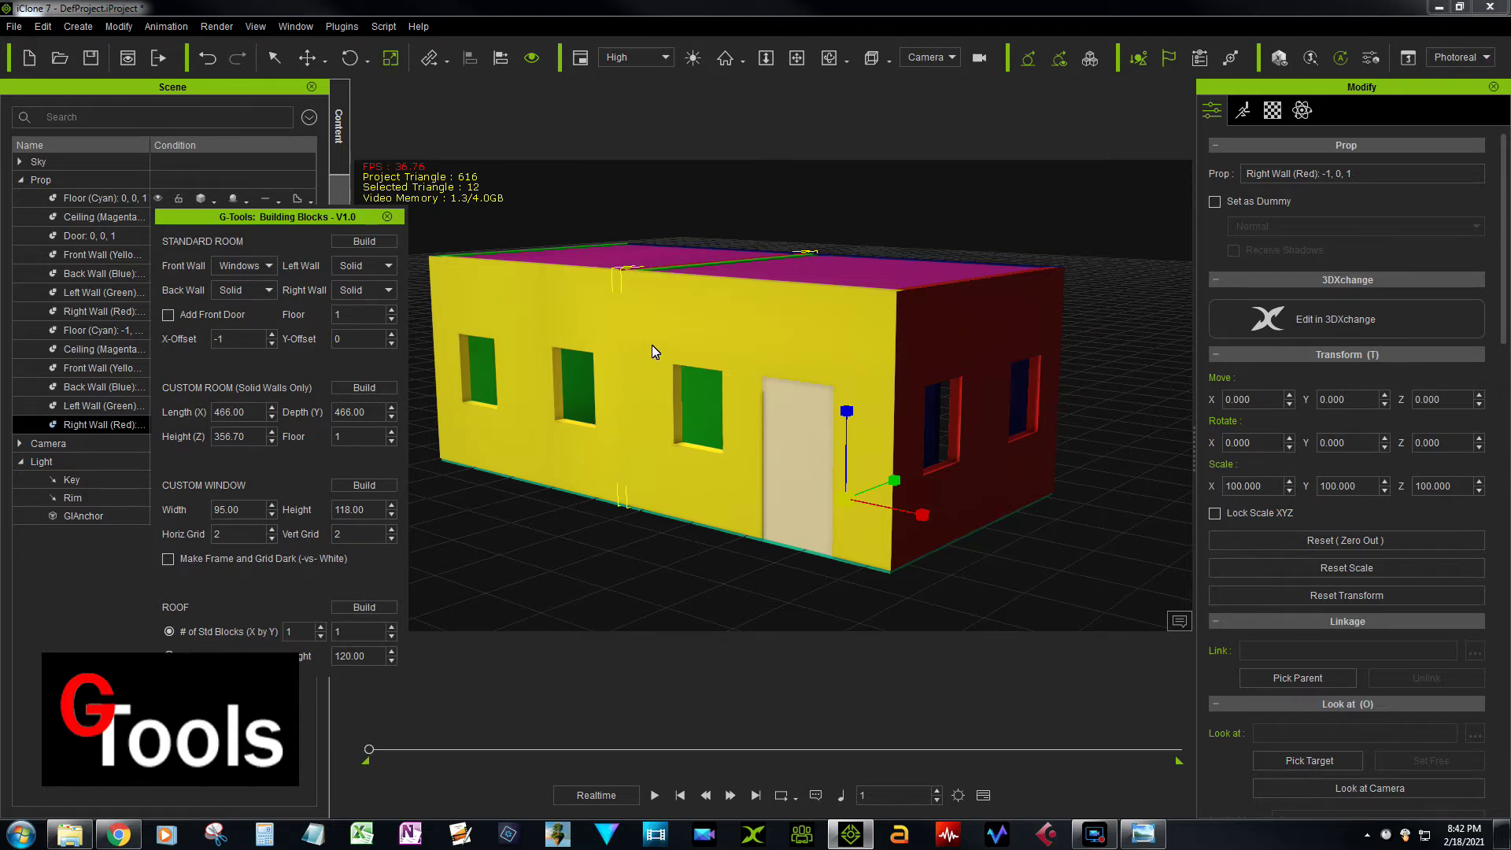
Step: Build another room at X-offset 0 and Y-offset 1, and add a 1-by-1 standard block roof with height 120
{"action": "left_click", "coordinate": [271, 334]}
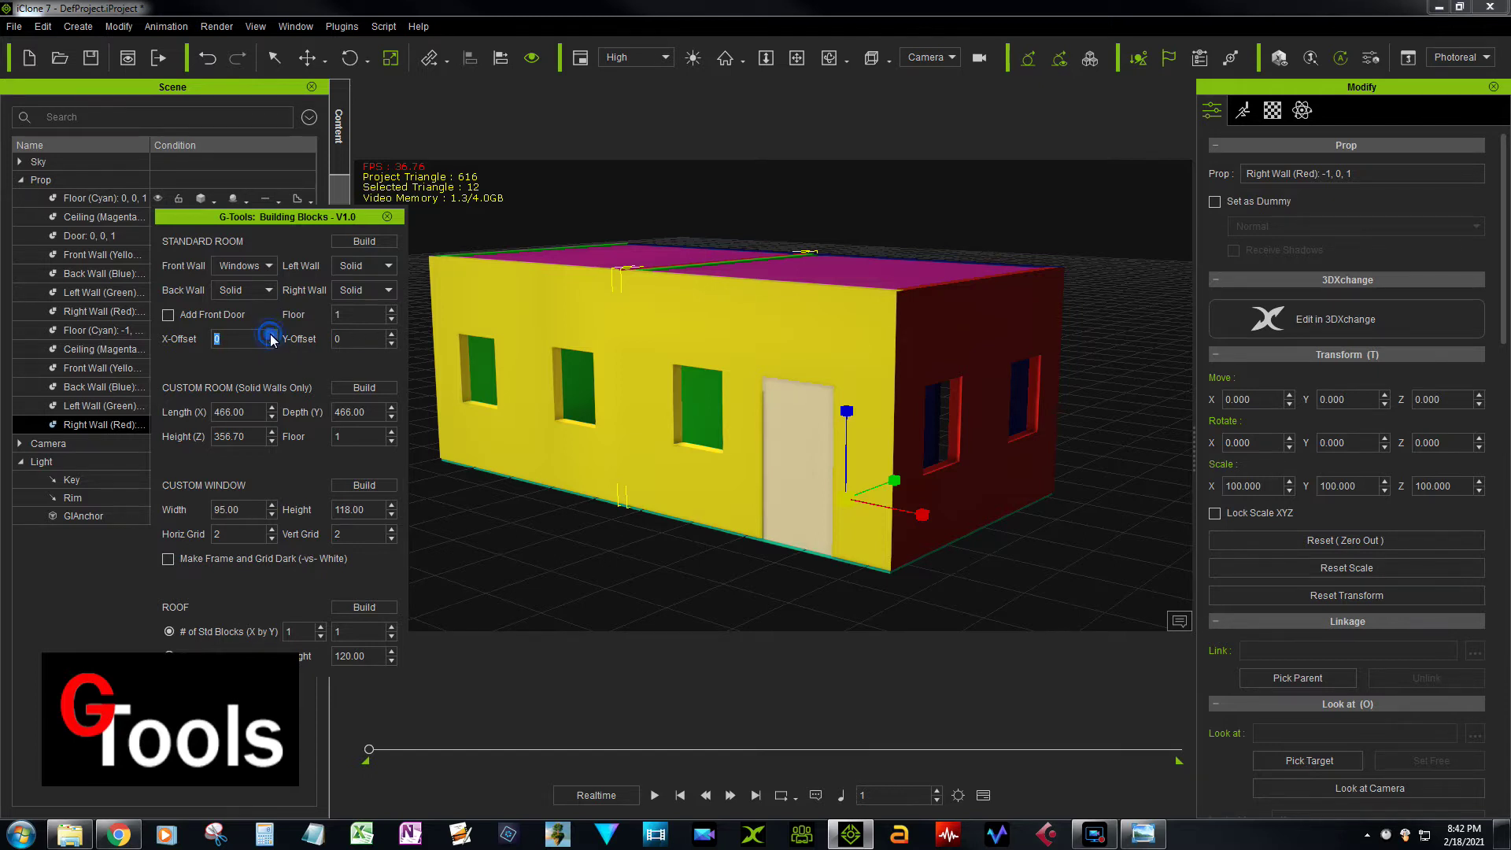
{"action": "left_click", "coordinate": [393, 334]}
{"action": "left_click", "coordinate": [373, 246]}
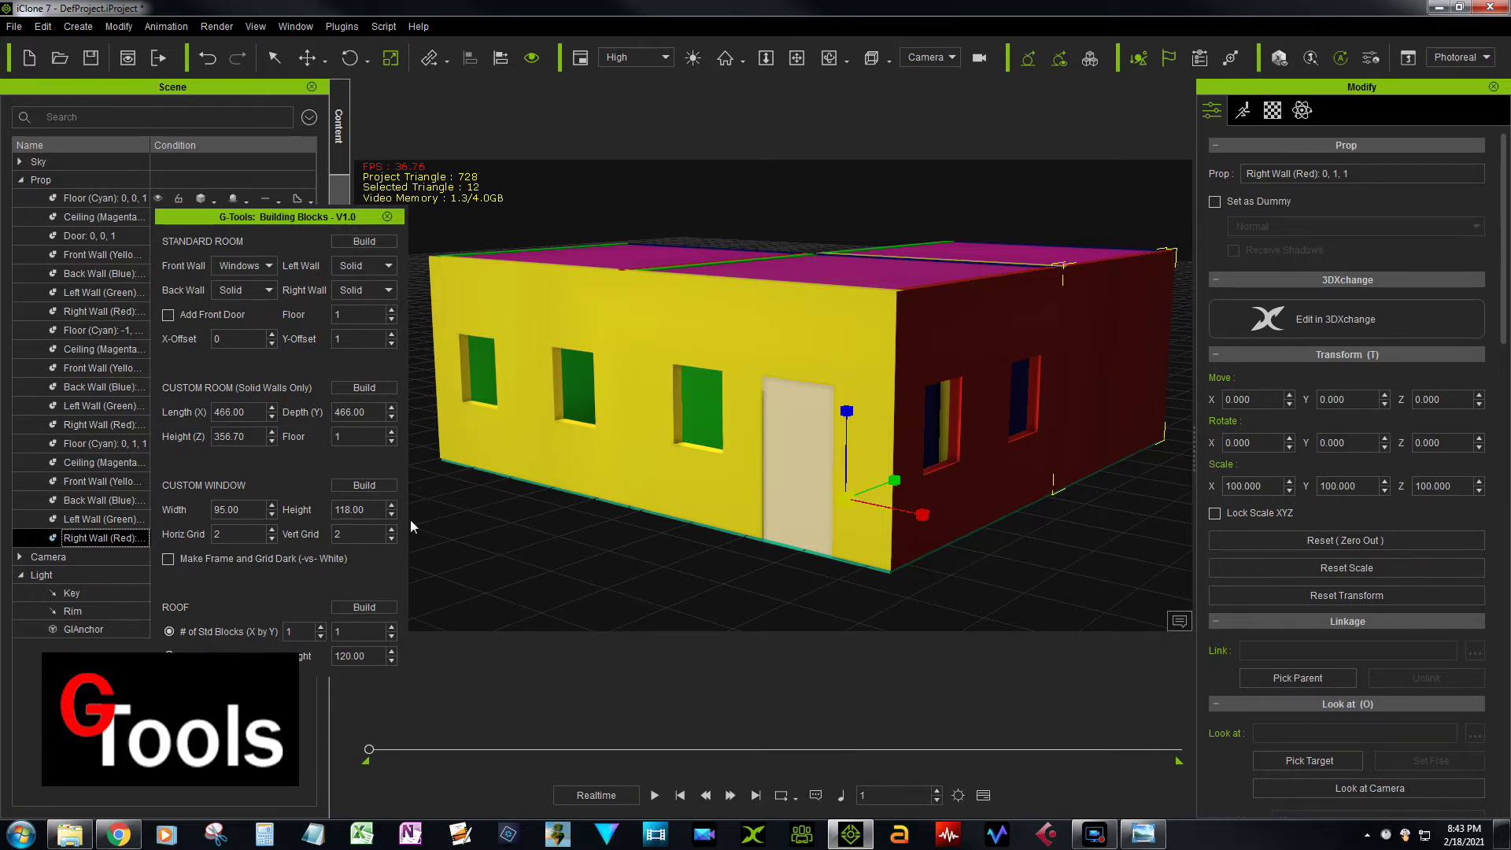
{"action": "left_click", "coordinate": [378, 606]}
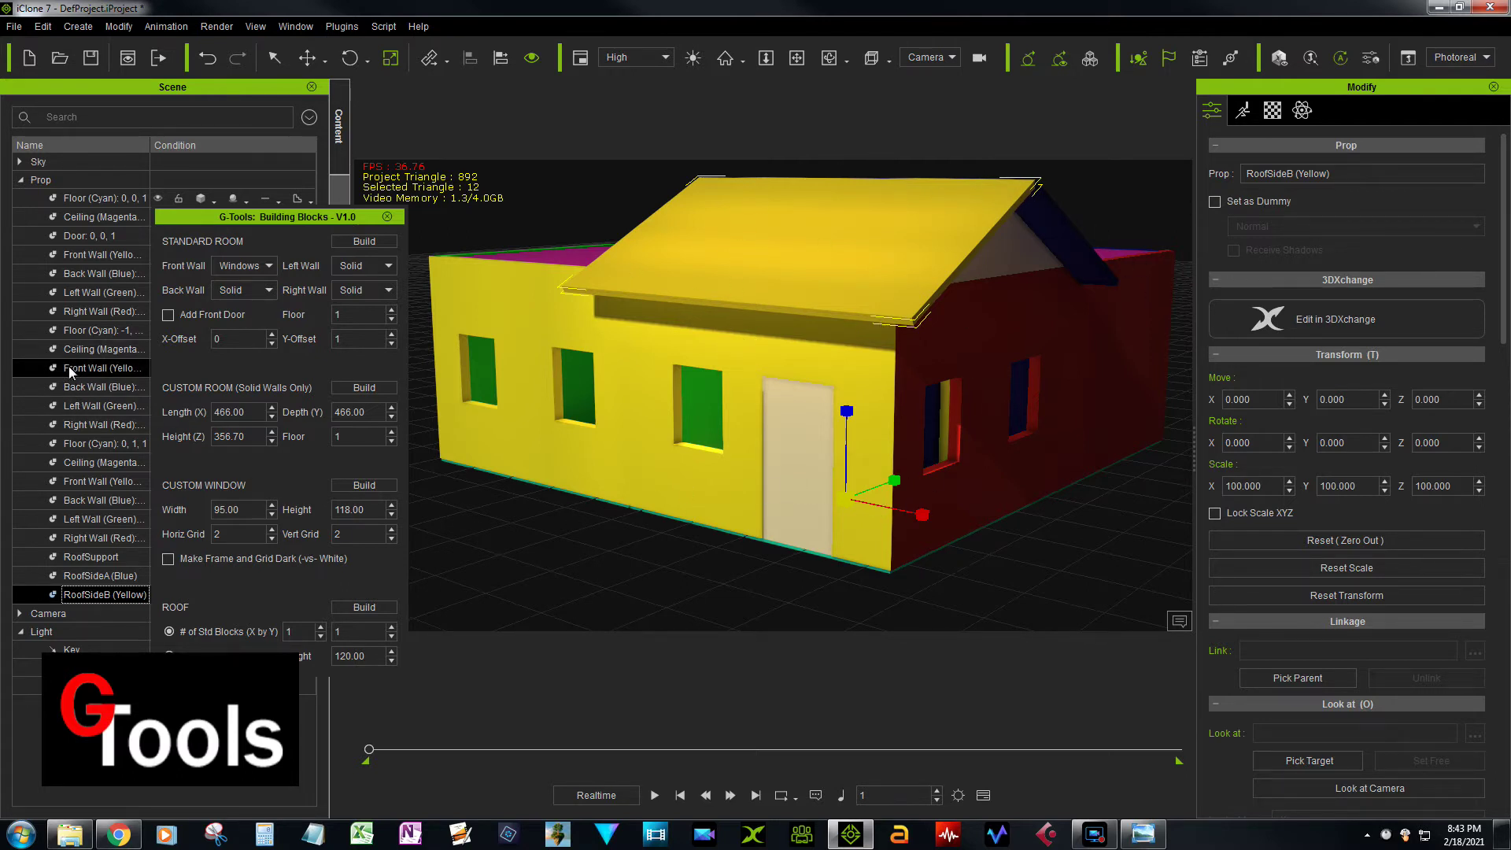
Step: Delete all floor, ceiling and wall props of the two additional rooms, keeping the first room and its roof
{"action": "left_click", "coordinate": [69, 537]}
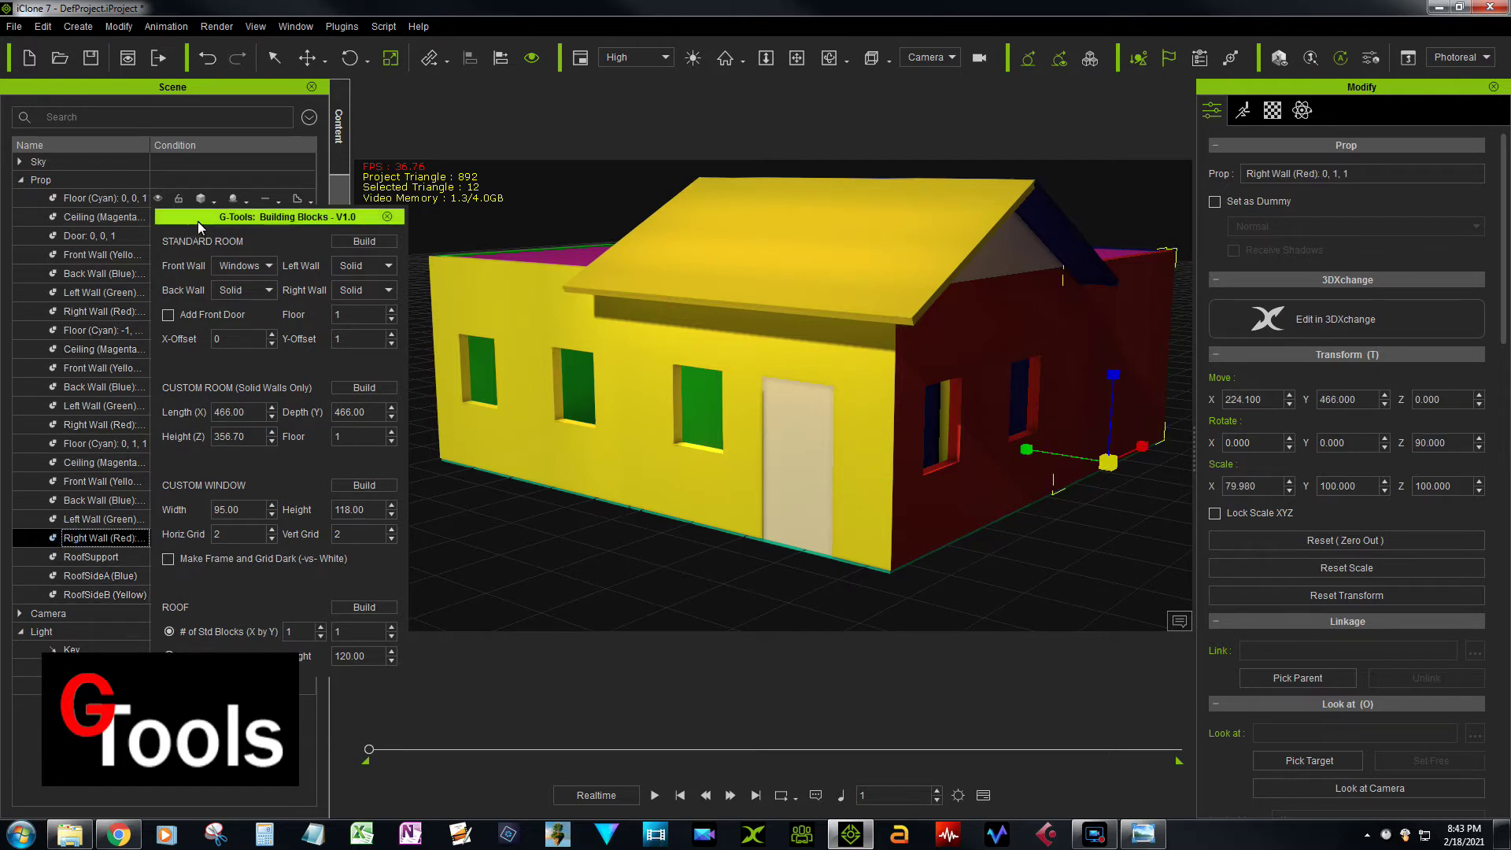
{"action": "left_click_drag", "start_coordinate": [196, 221], "coordinate": [267, 228]}
{"action": "left_click_drag", "start_coordinate": [151, 148], "coordinate": [192, 153]}
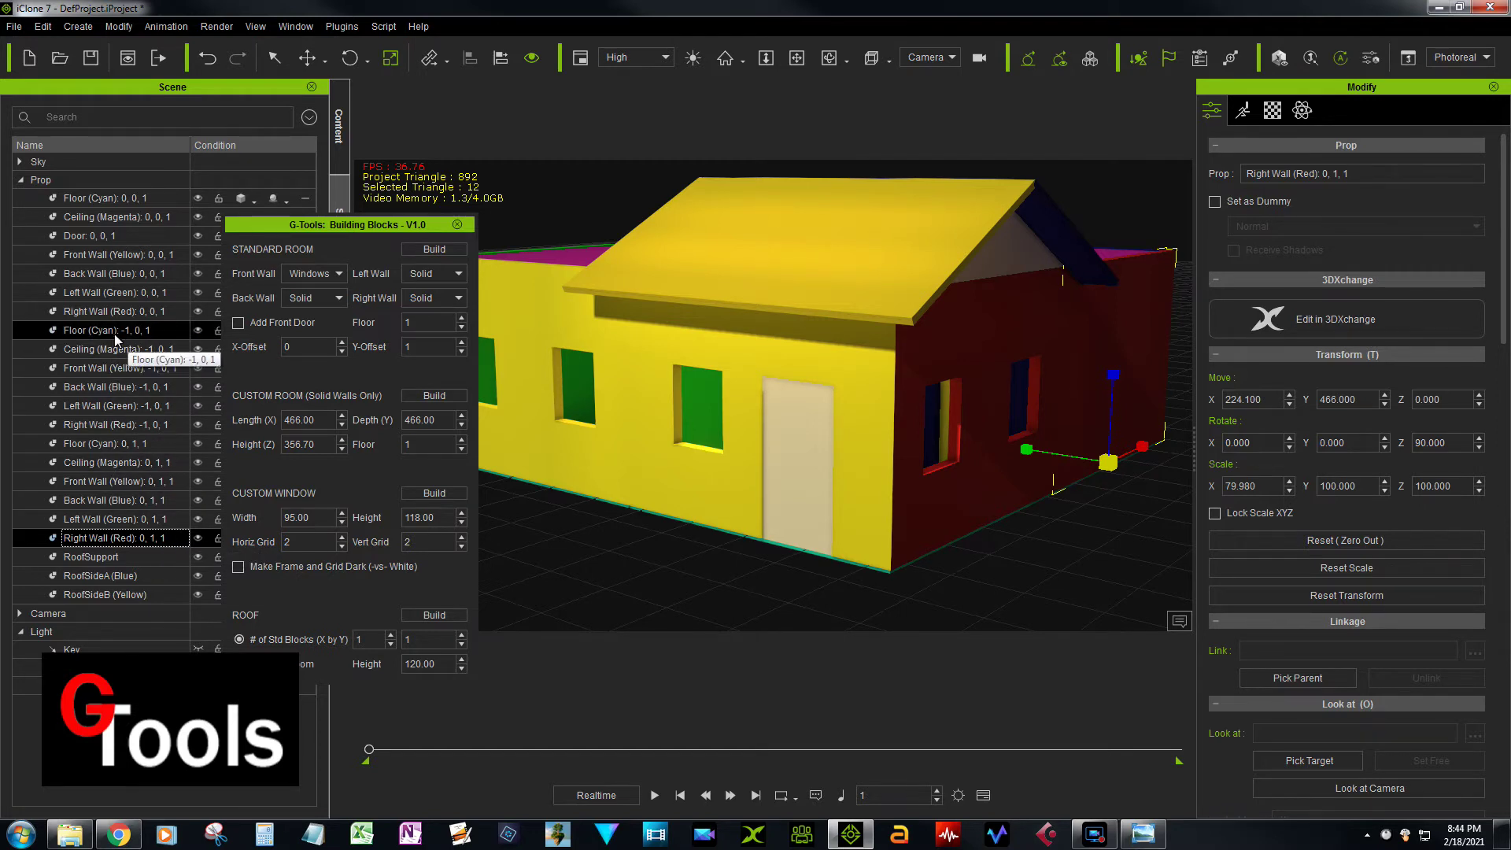
{"action": "left_click", "coordinate": [91, 331], "text": "shift"}
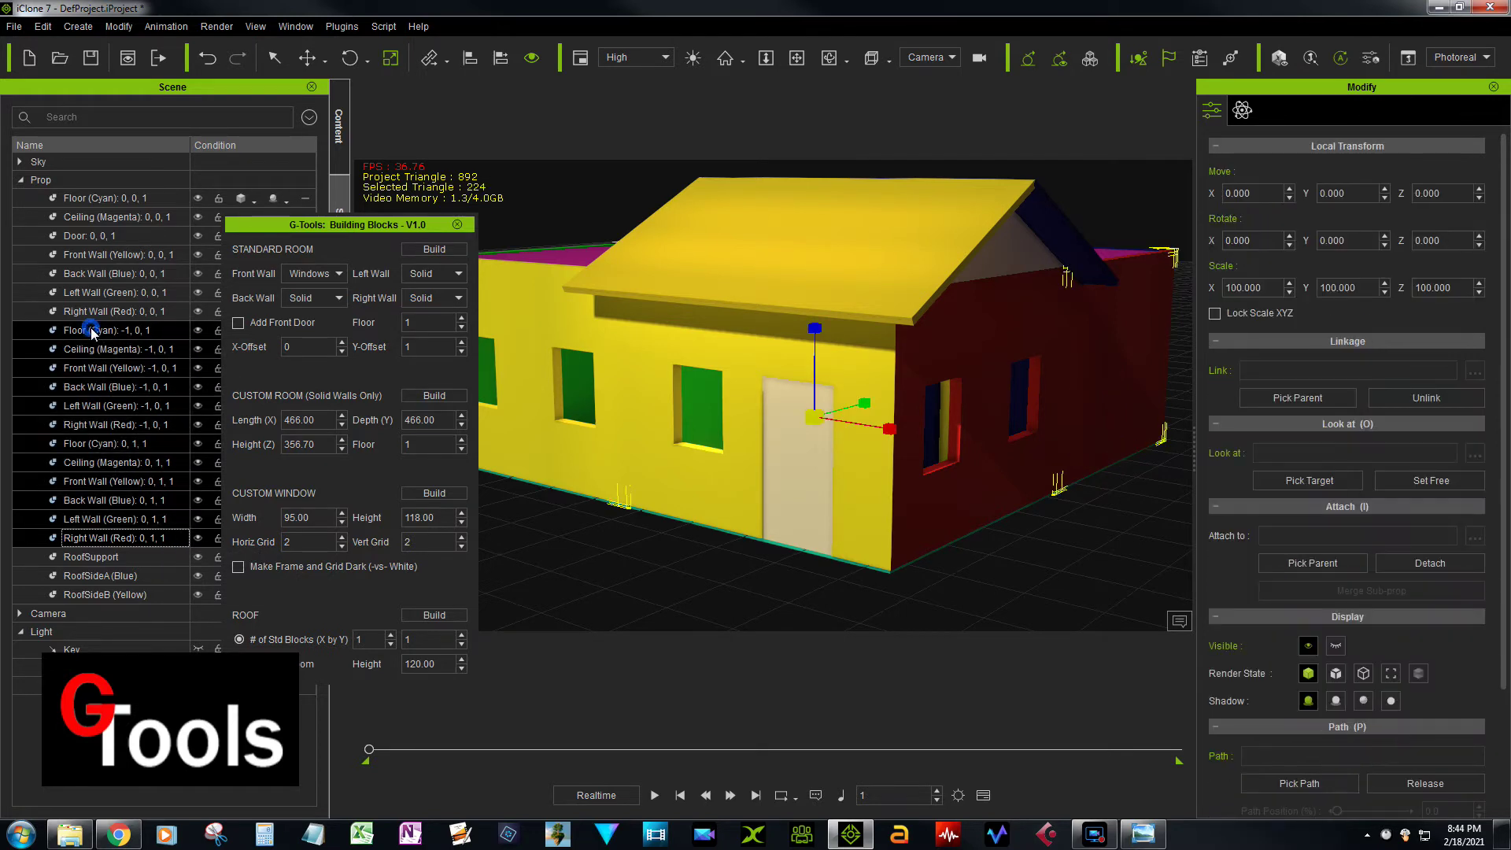
{"action": "key", "text": "Delete"}
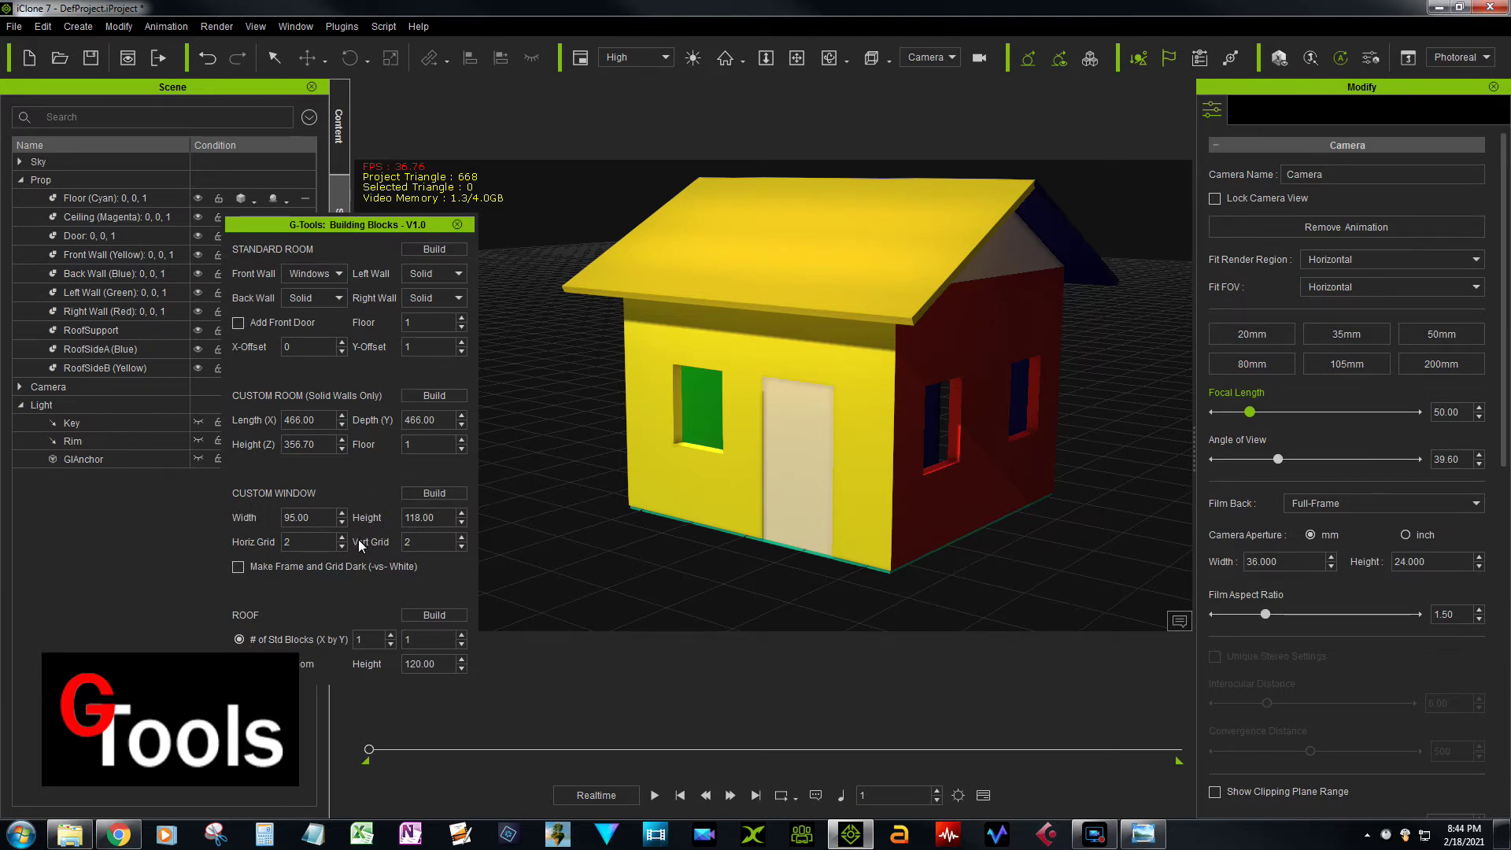
Step: Build a custom window 95 wide and 118 high with a 2-by-2 white grid for the front wall's opening
{"action": "left_click", "coordinate": [440, 492]}
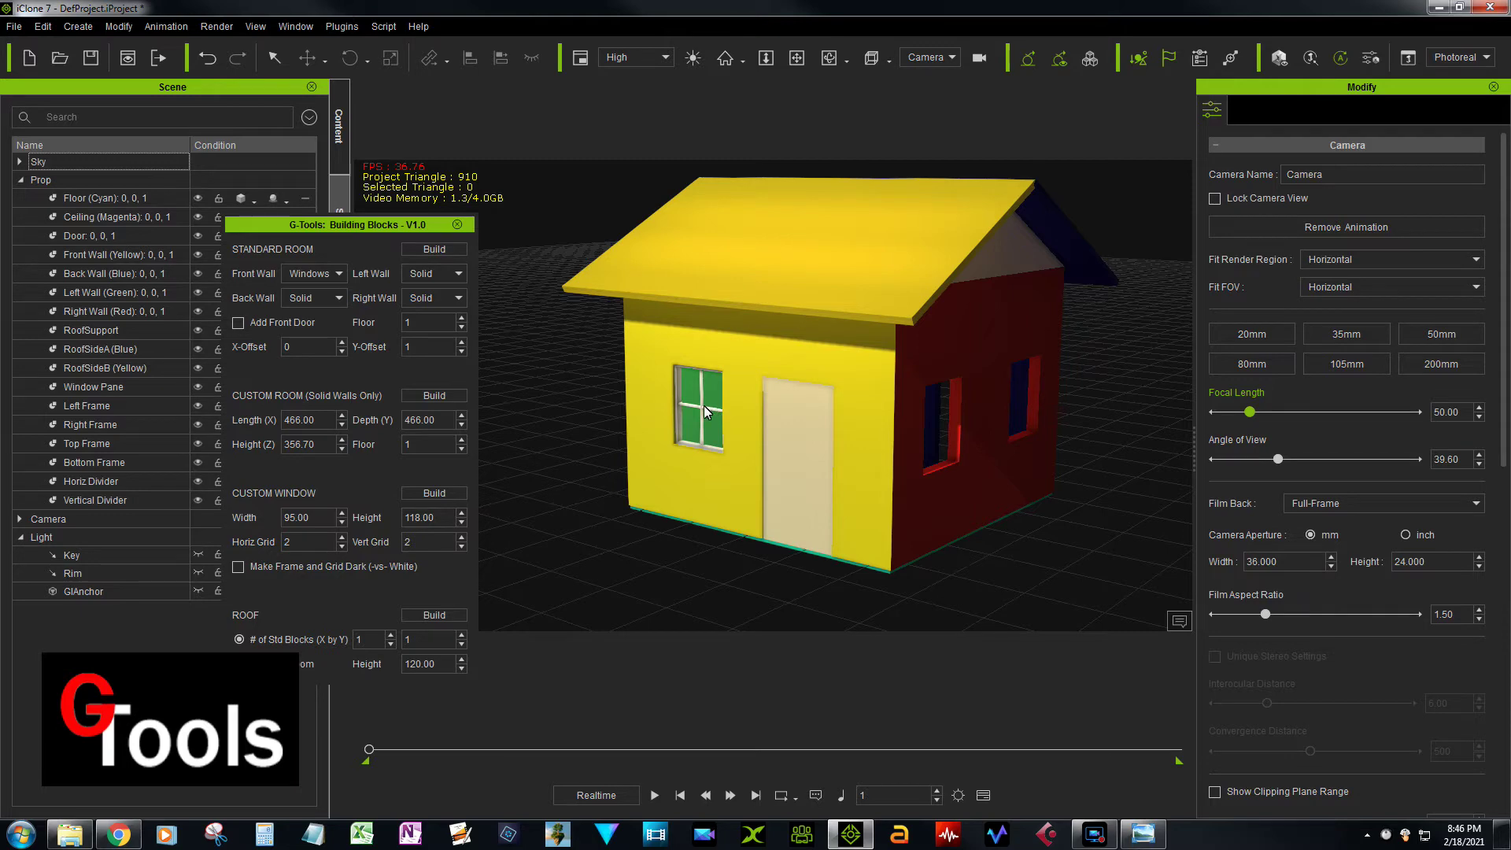
{"action": "key", "text": "ctrl+s"}
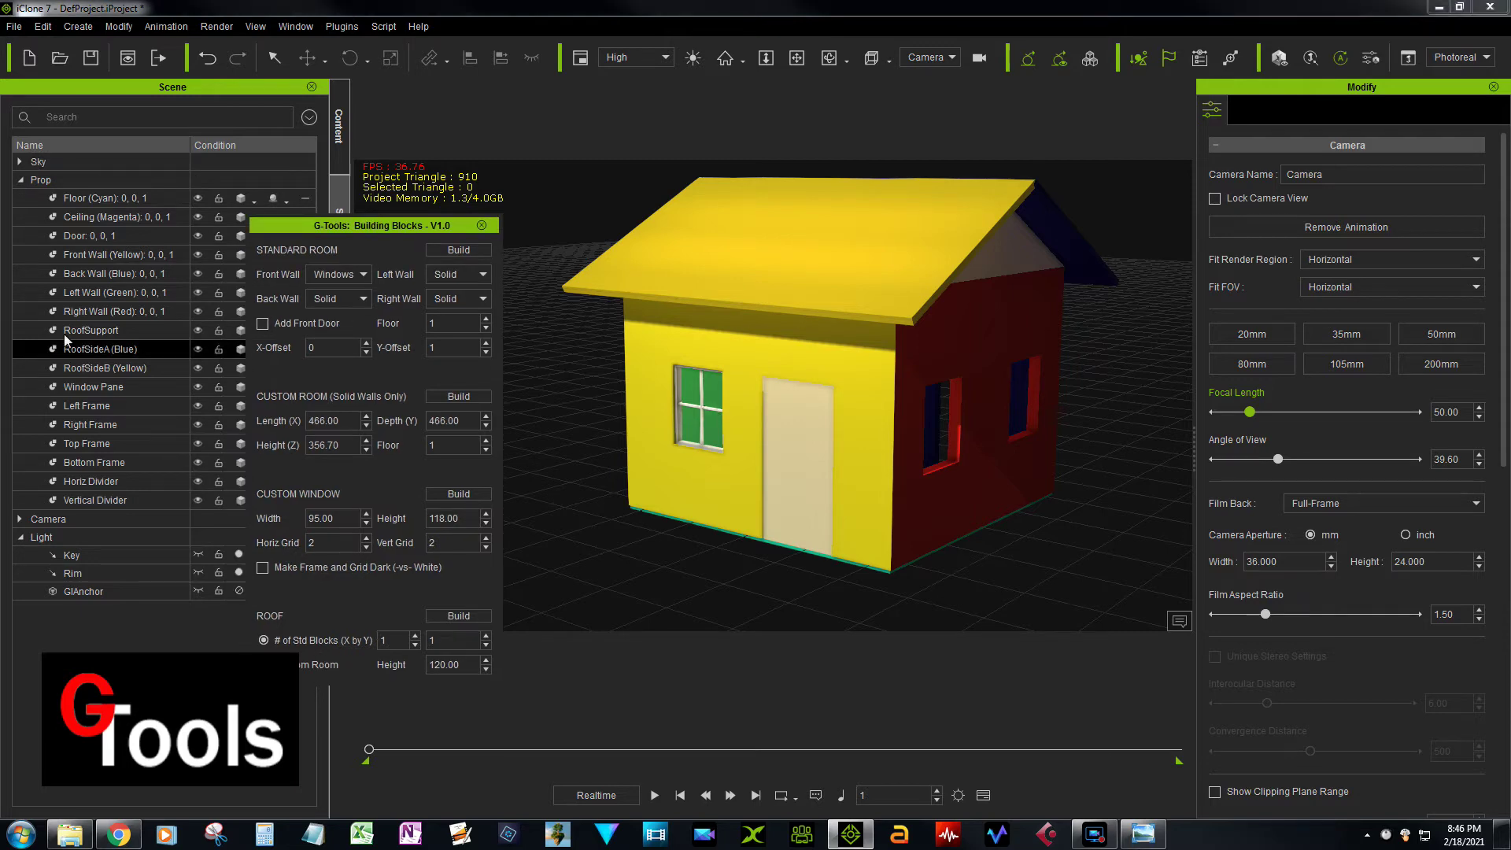
Step: Attach the ceiling, door, walls, roof and window props to the floor as their parent
{"action": "left_click", "coordinate": [129, 338]}
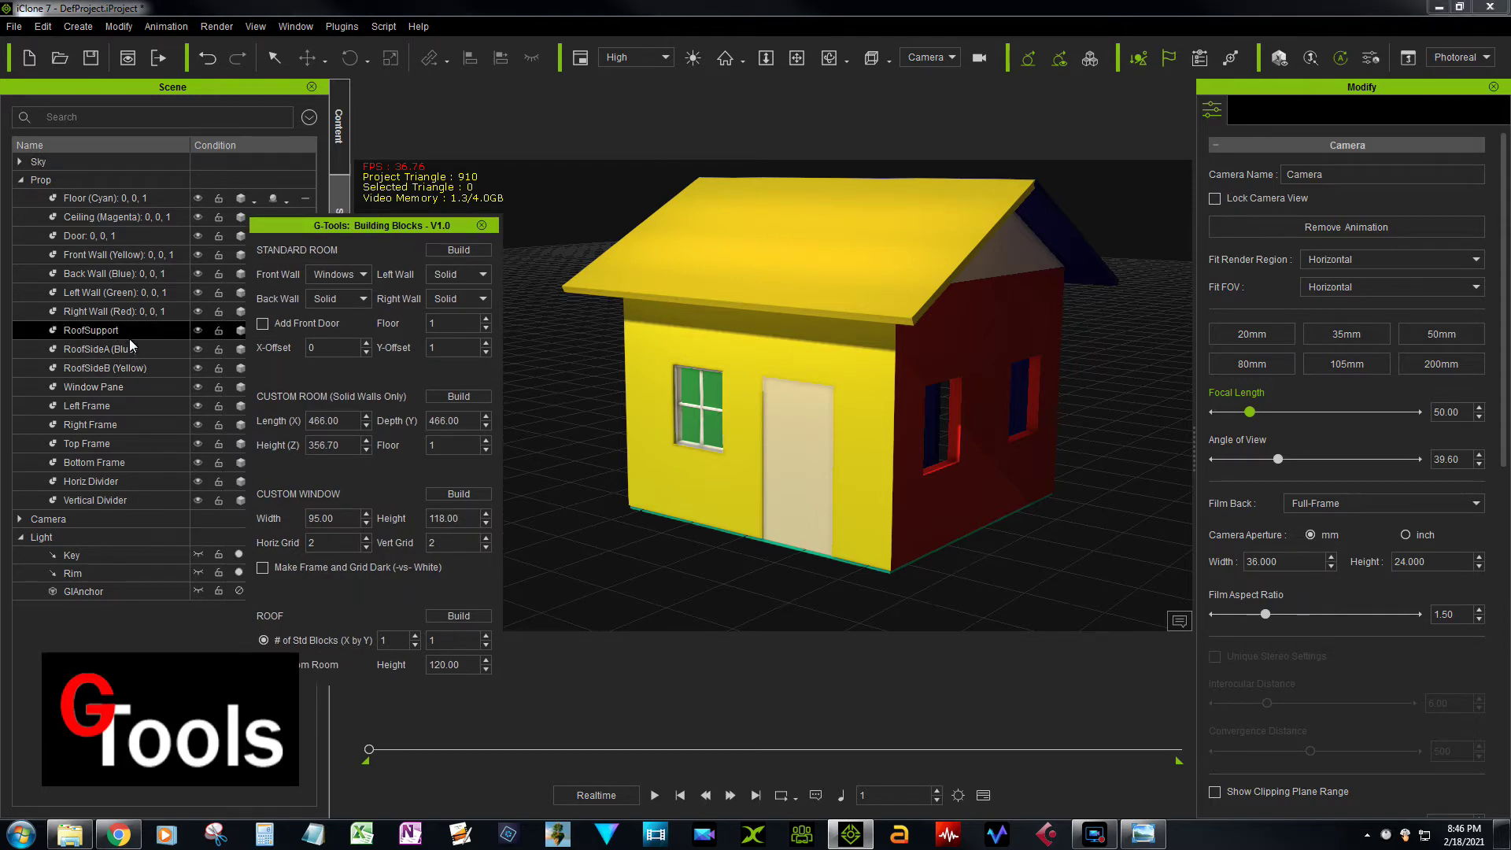
{"action": "left_click", "coordinate": [121, 499]}
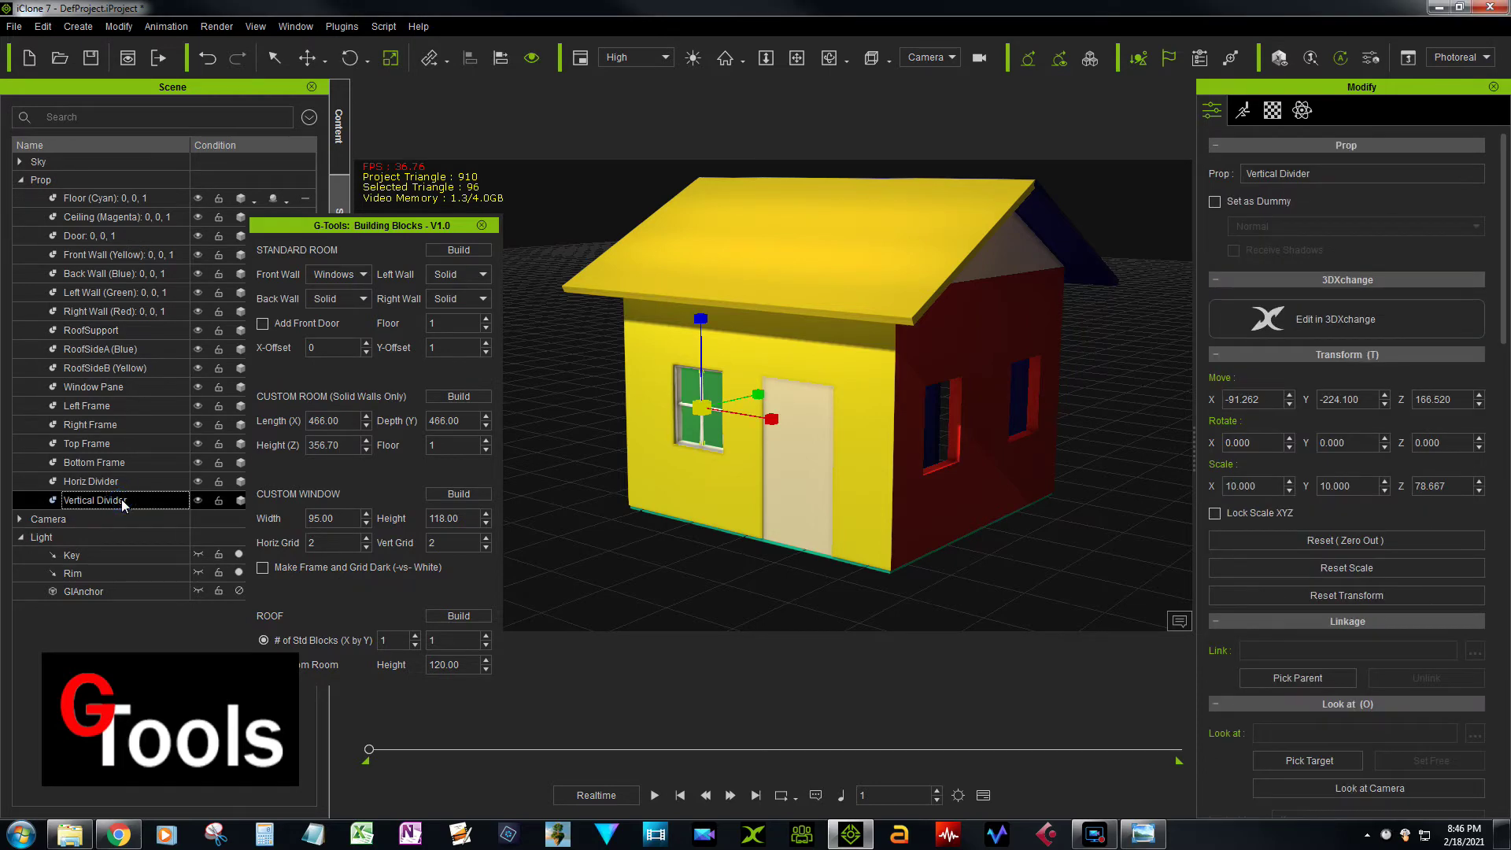
{"action": "left_click", "coordinate": [136, 219], "text": "shift"}
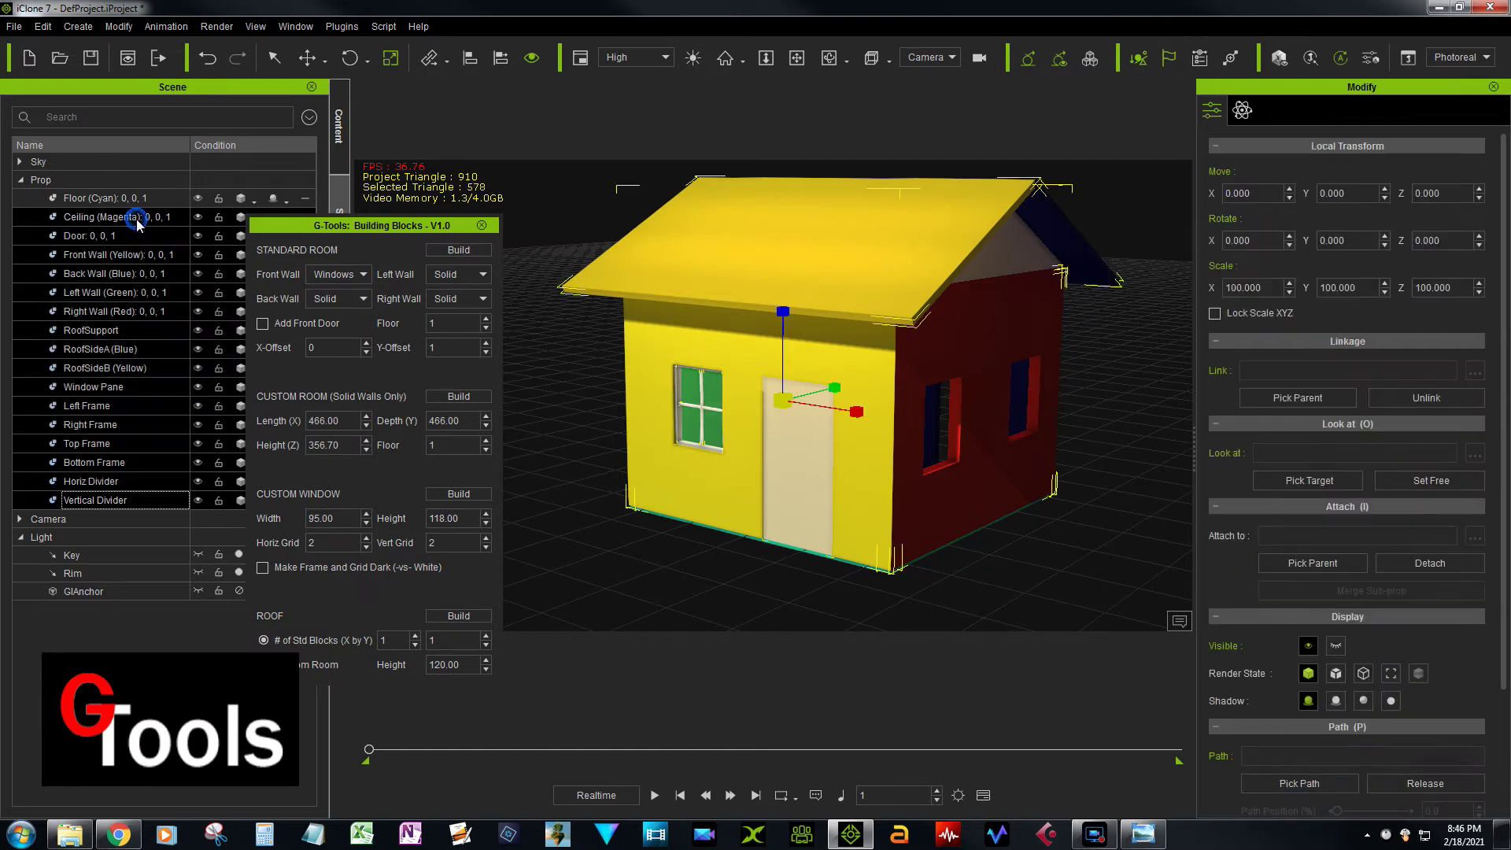
{"action": "left_click", "coordinate": [1311, 563]}
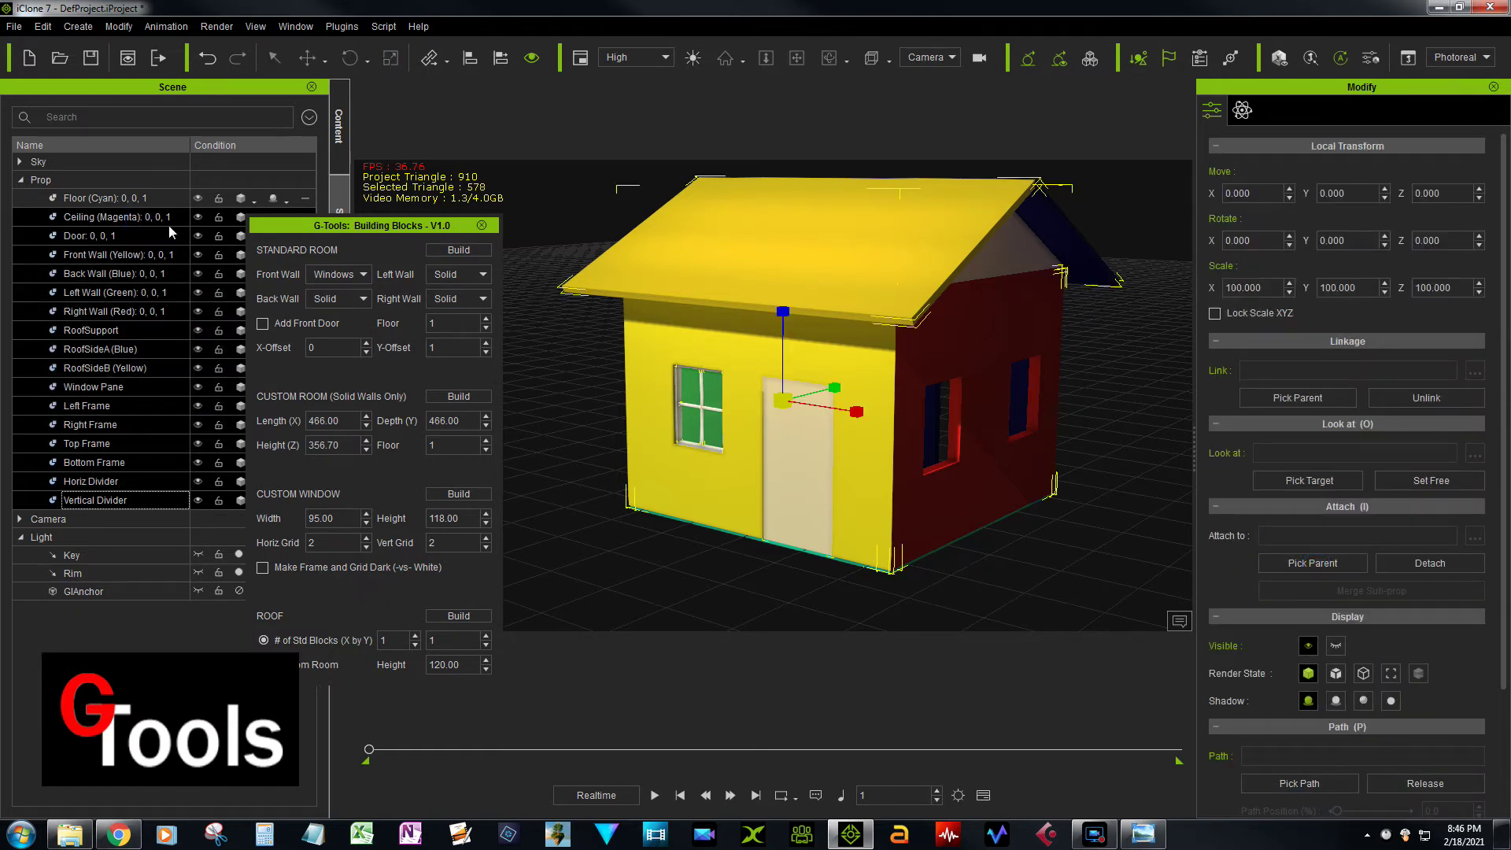
{"action": "left_click", "coordinate": [92, 199]}
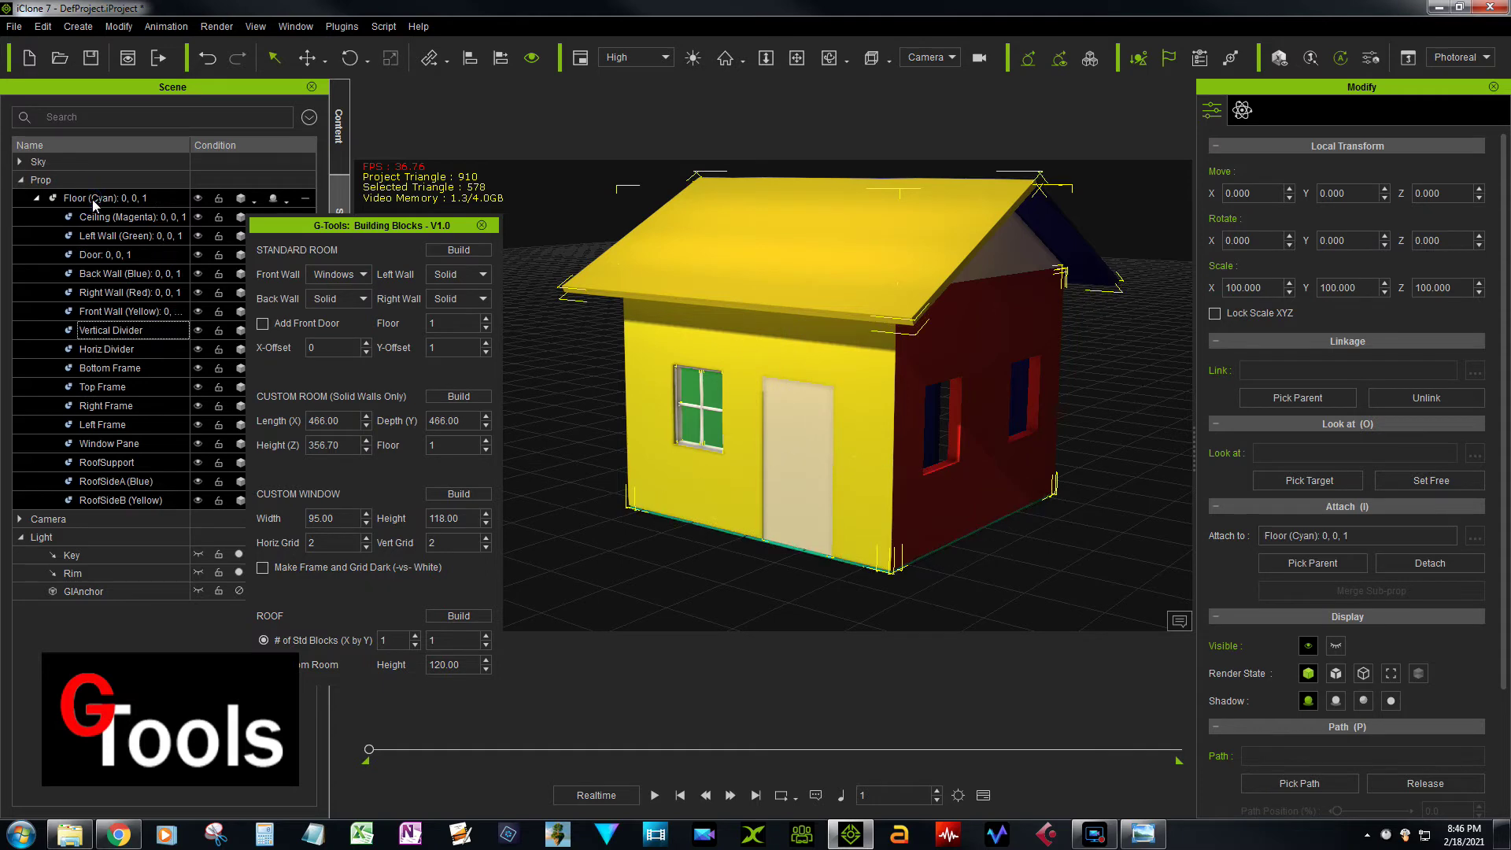
Step: Try moving the selected child props along Y without selecting the floor, and undo the move
{"action": "left_click", "coordinate": [306, 58]}
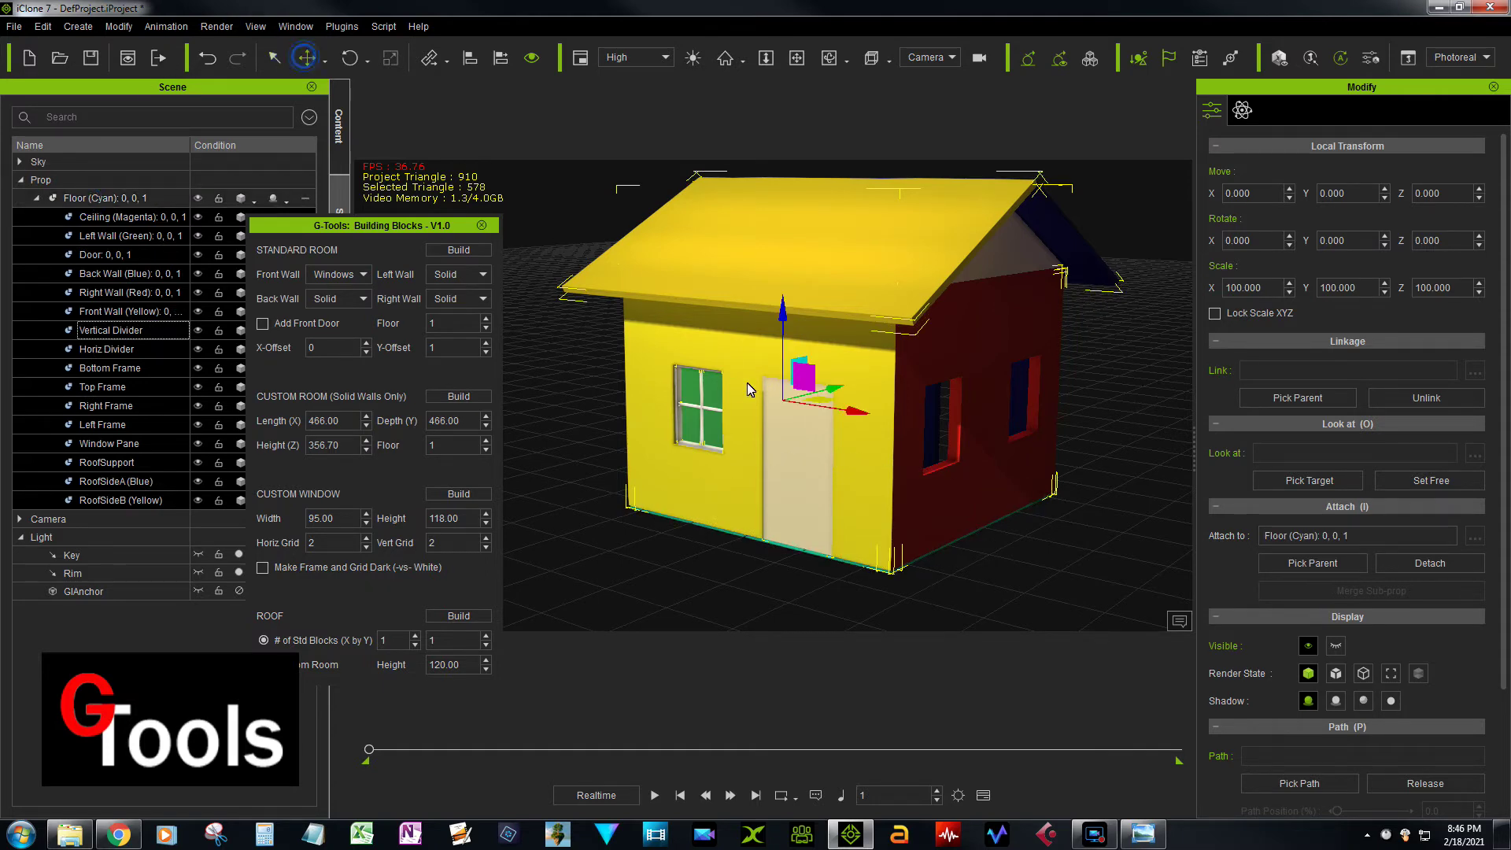
{"action": "mouse_move", "coordinate": [831, 386]}
{"action": "left_mouse_down"}
{"action": "mouse_move", "coordinate": [985, 373]}
{"action": "mouse_move", "coordinate": [821, 413]}
{"action": "mouse_move", "coordinate": [921, 378]}
{"action": "mouse_move", "coordinate": [814, 395]}
{"action": "left_mouse_up"}
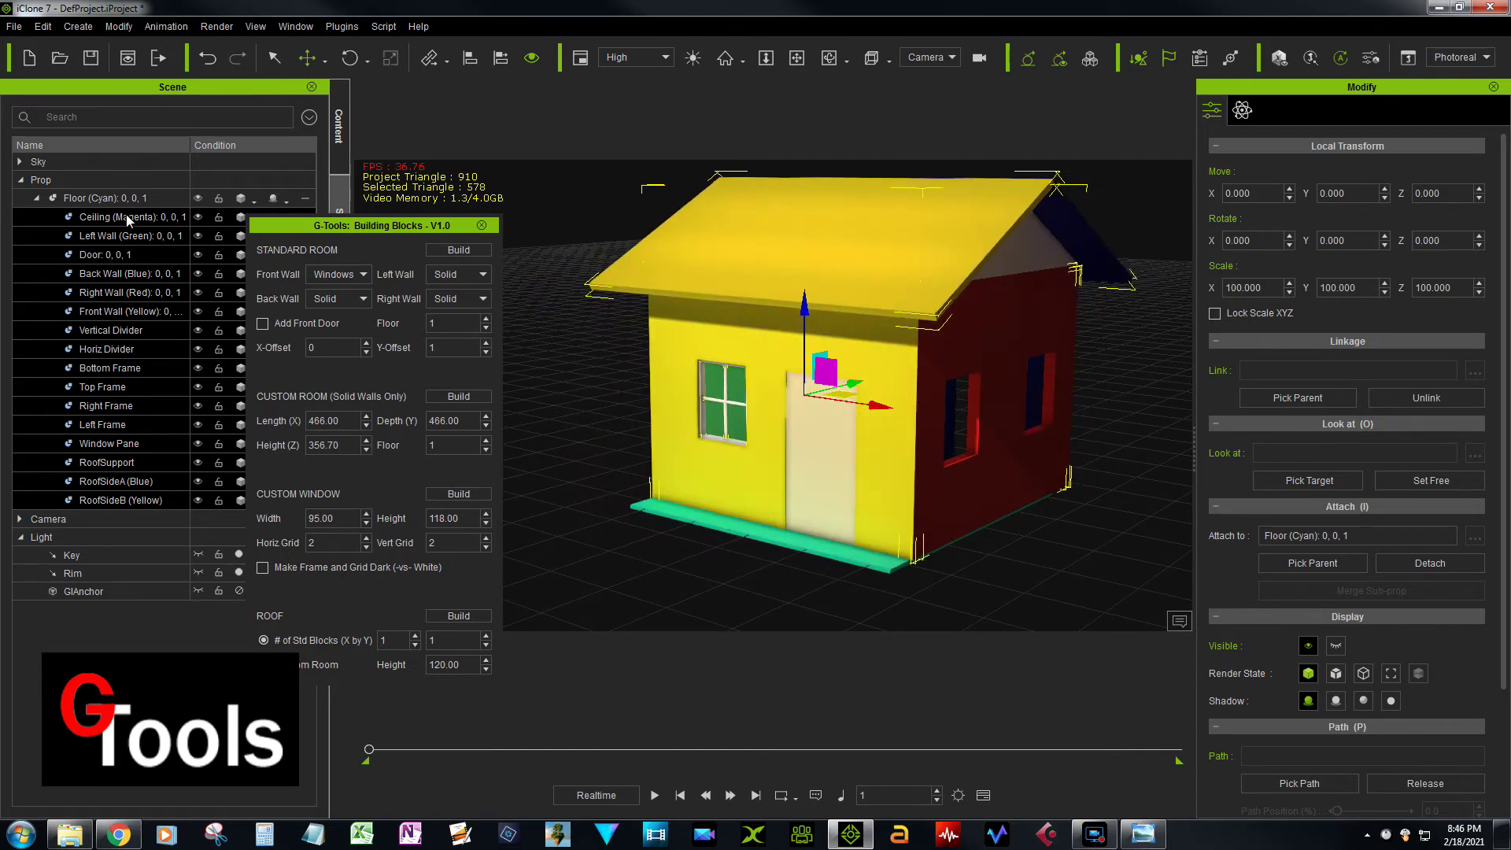
{"action": "left_click", "coordinate": [208, 58]}
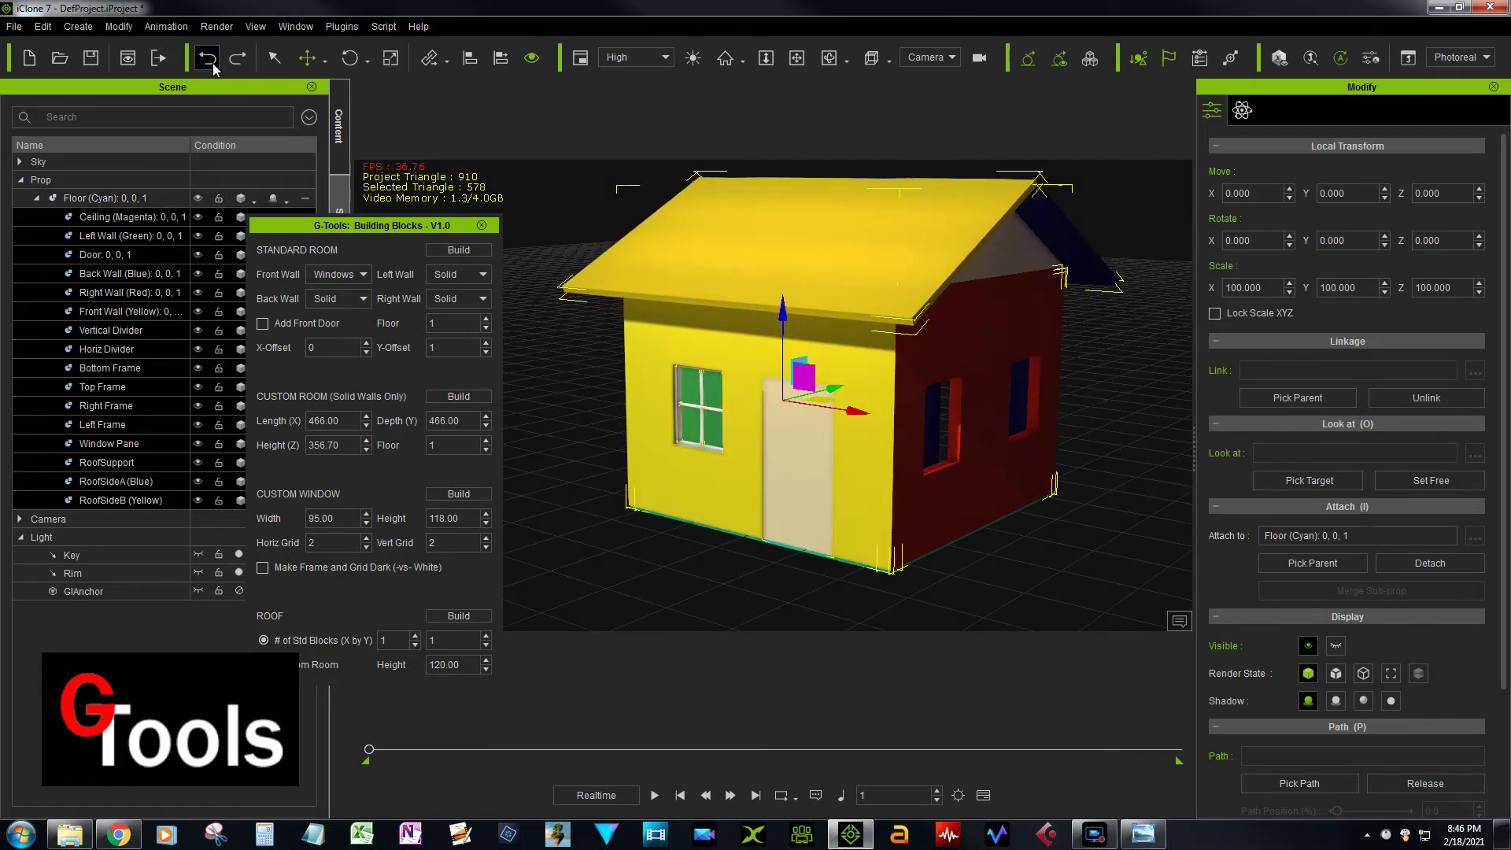
Step: Move the whole house by its floor parent to Y about -14, and delete the house from the scene
{"action": "left_click", "coordinate": [99, 197]}
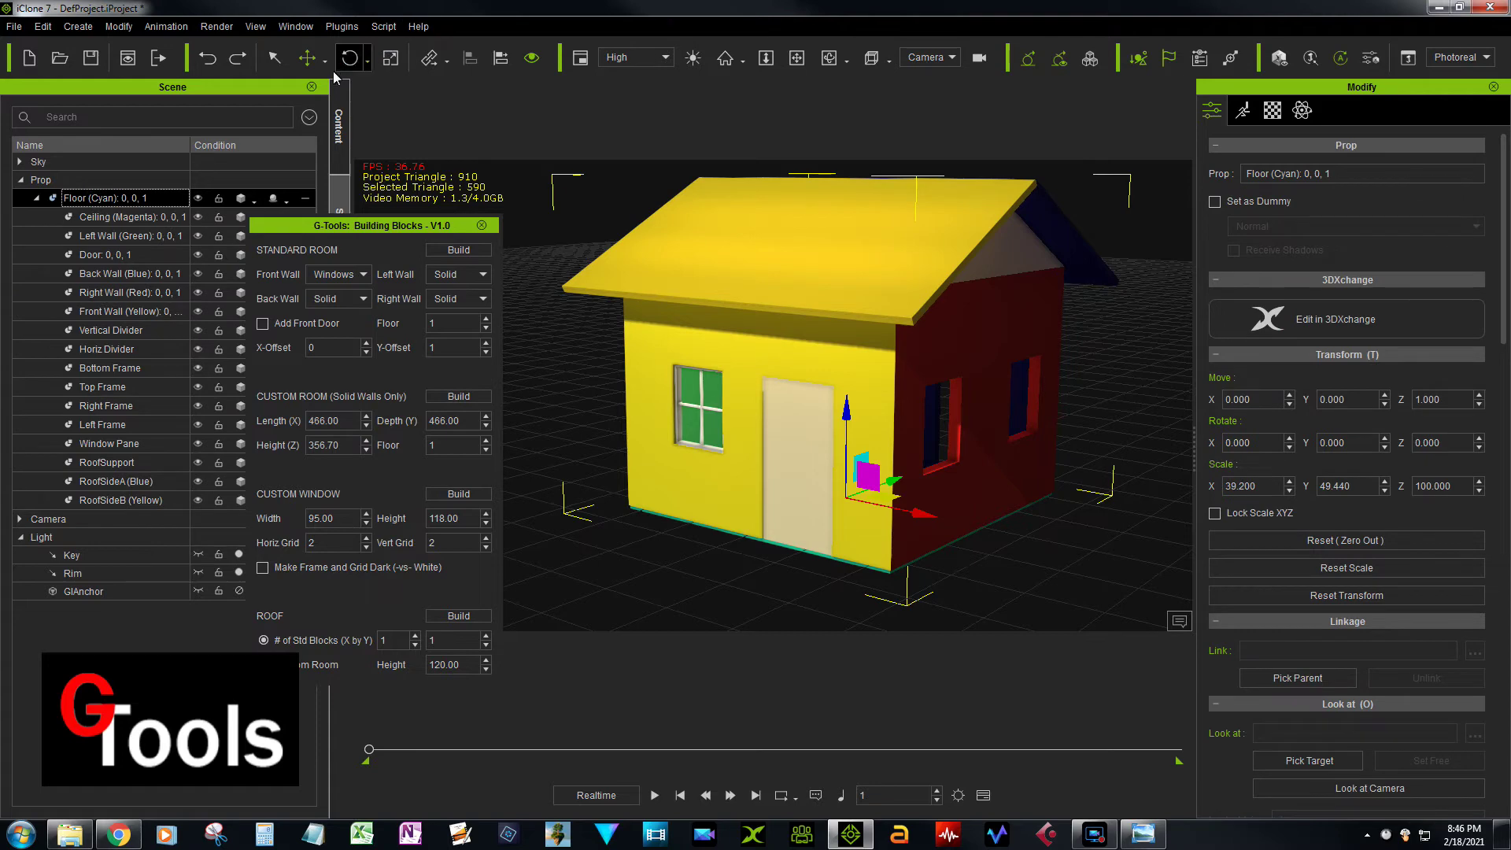
{"action": "left_click_drag", "start_coordinate": [893, 488], "coordinate": [887, 522]}
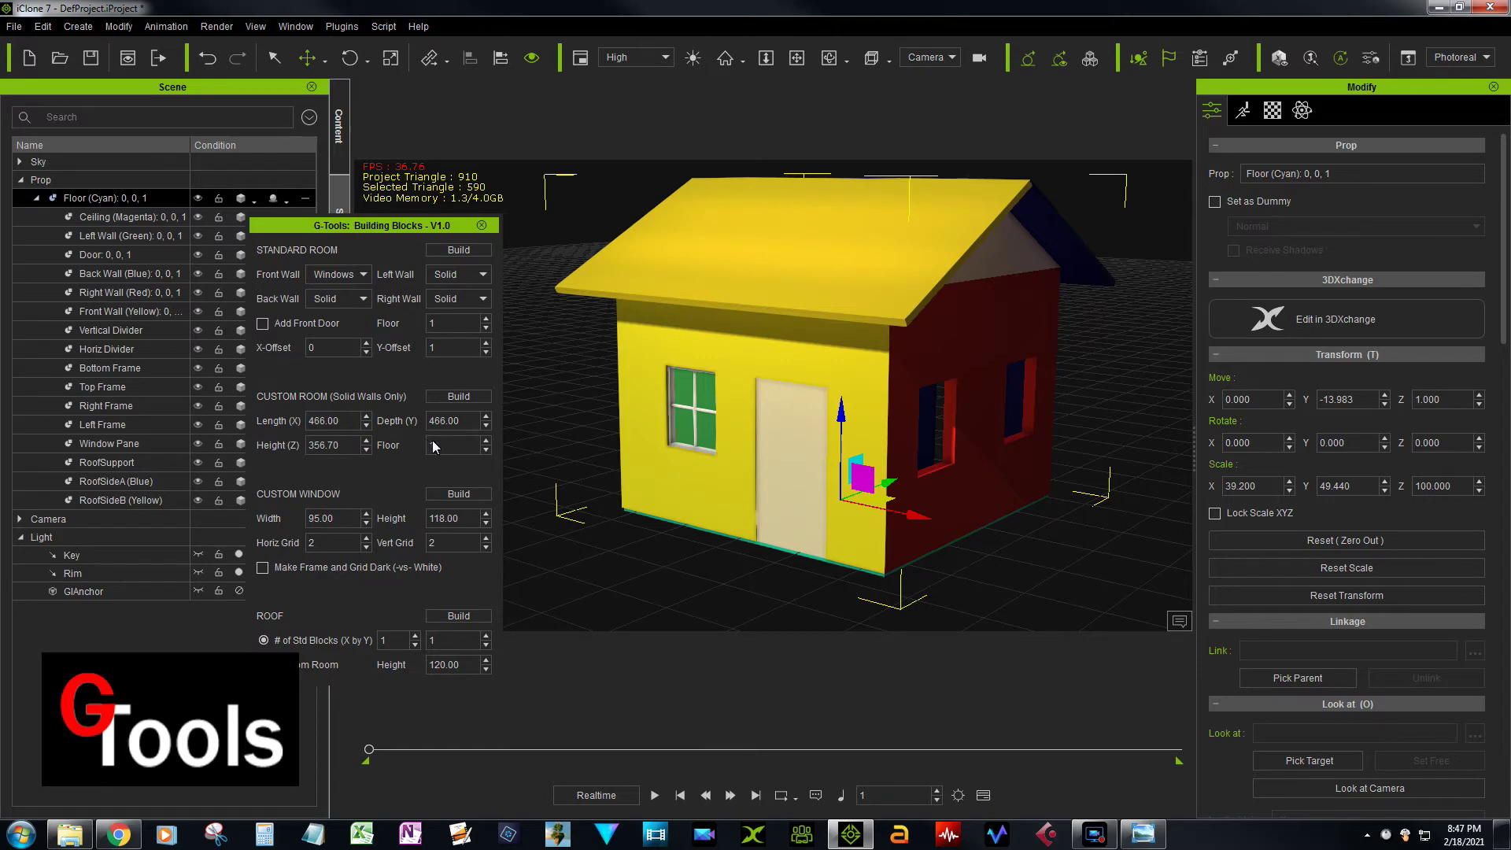
{"action": "key", "text": "Delete"}
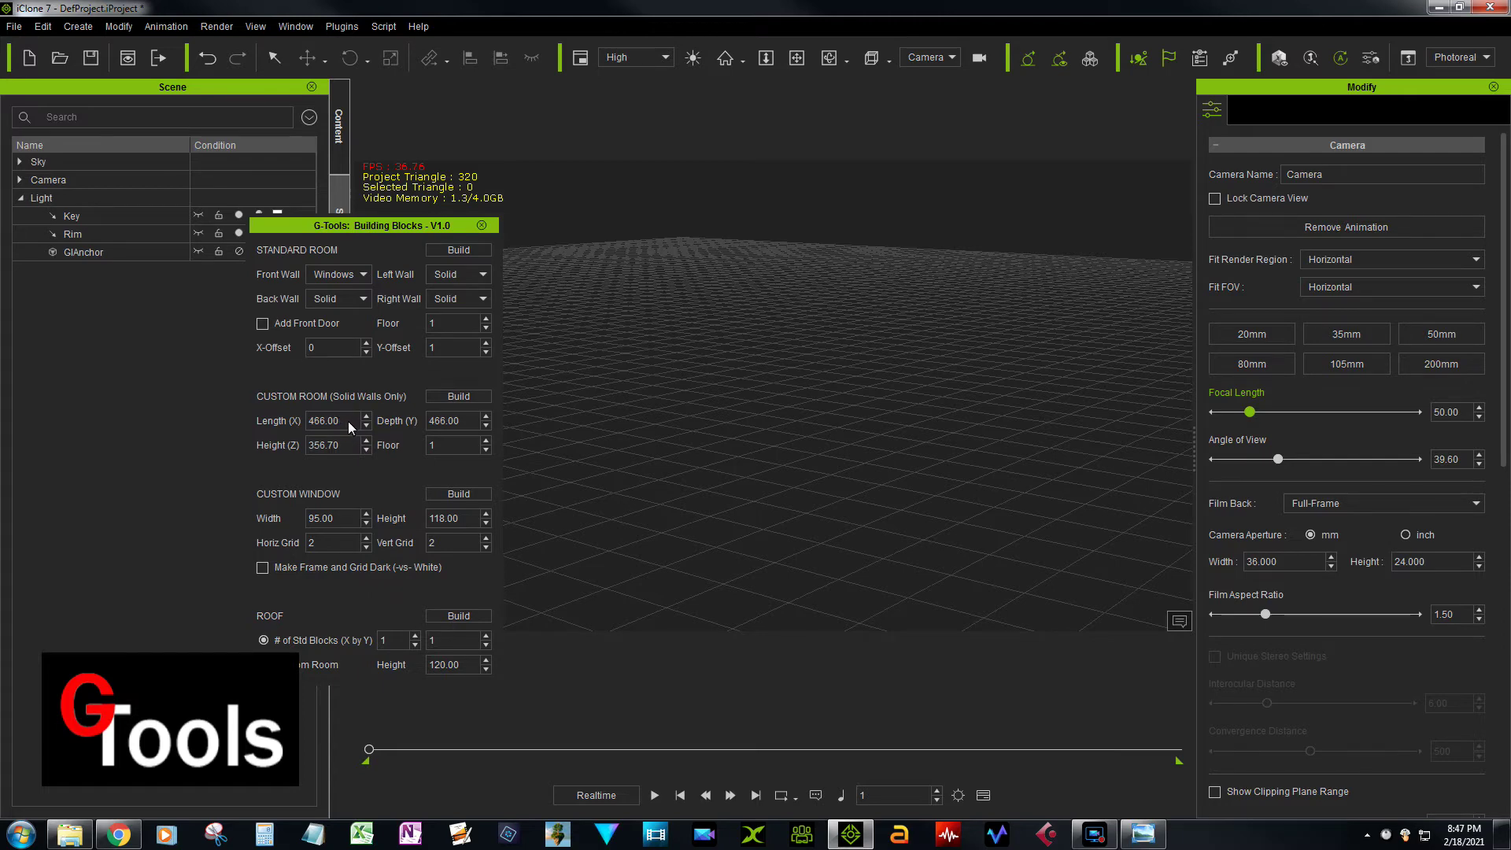
Step: Build a custom solid-walled room with length 500, depth 300 and height 350
{"action": "double_click", "coordinate": [323, 422]}
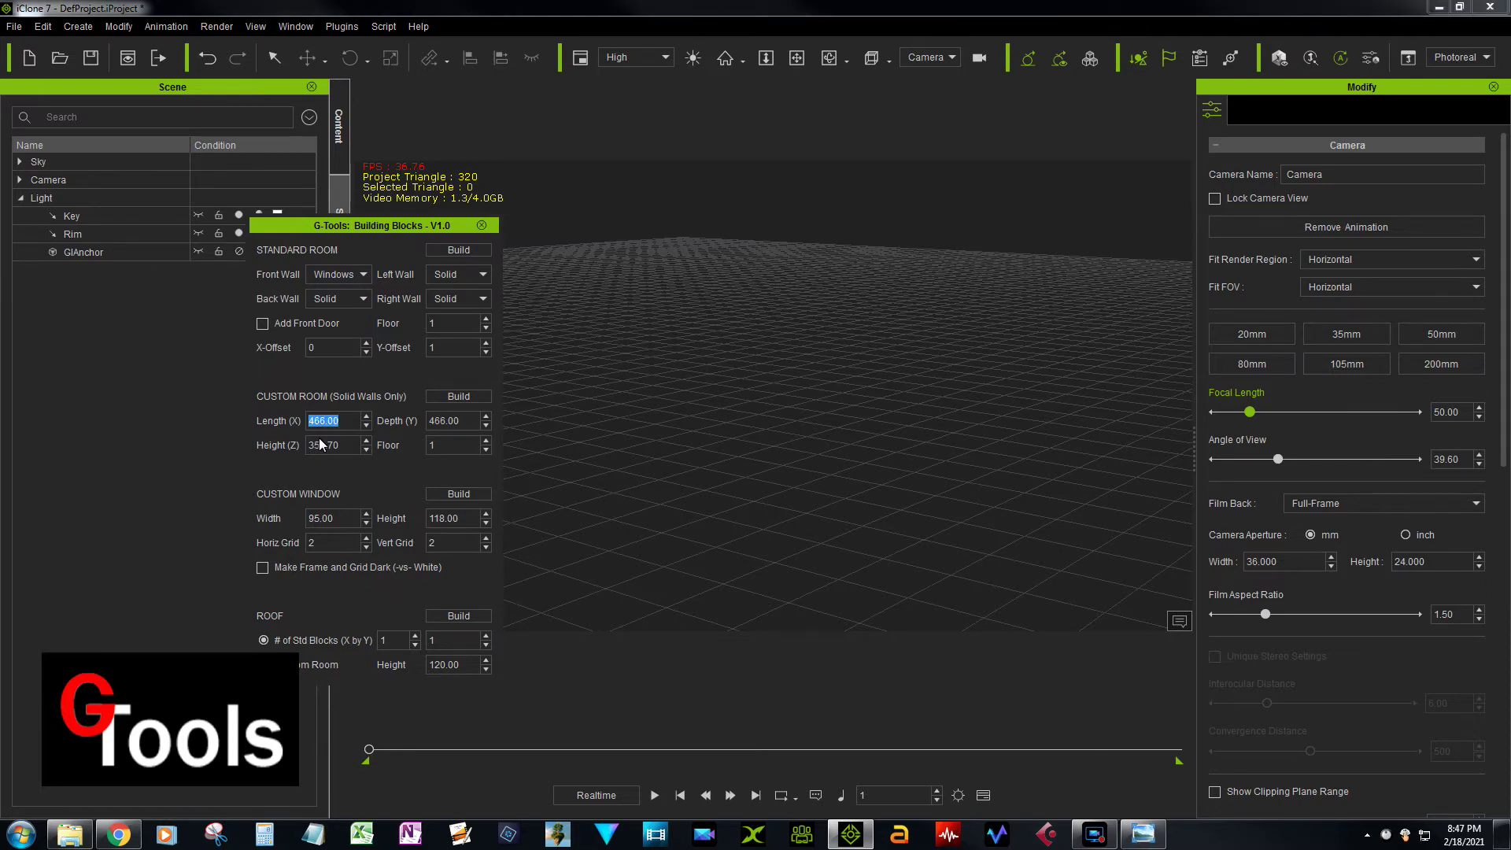
{"action": "type", "text": "500"}
{"action": "key", "text": "Tab"}
{"action": "left_click", "coordinate": [349, 444]}
{"action": "type", "text": "350"}
{"action": "left_click", "coordinate": [461, 397]}
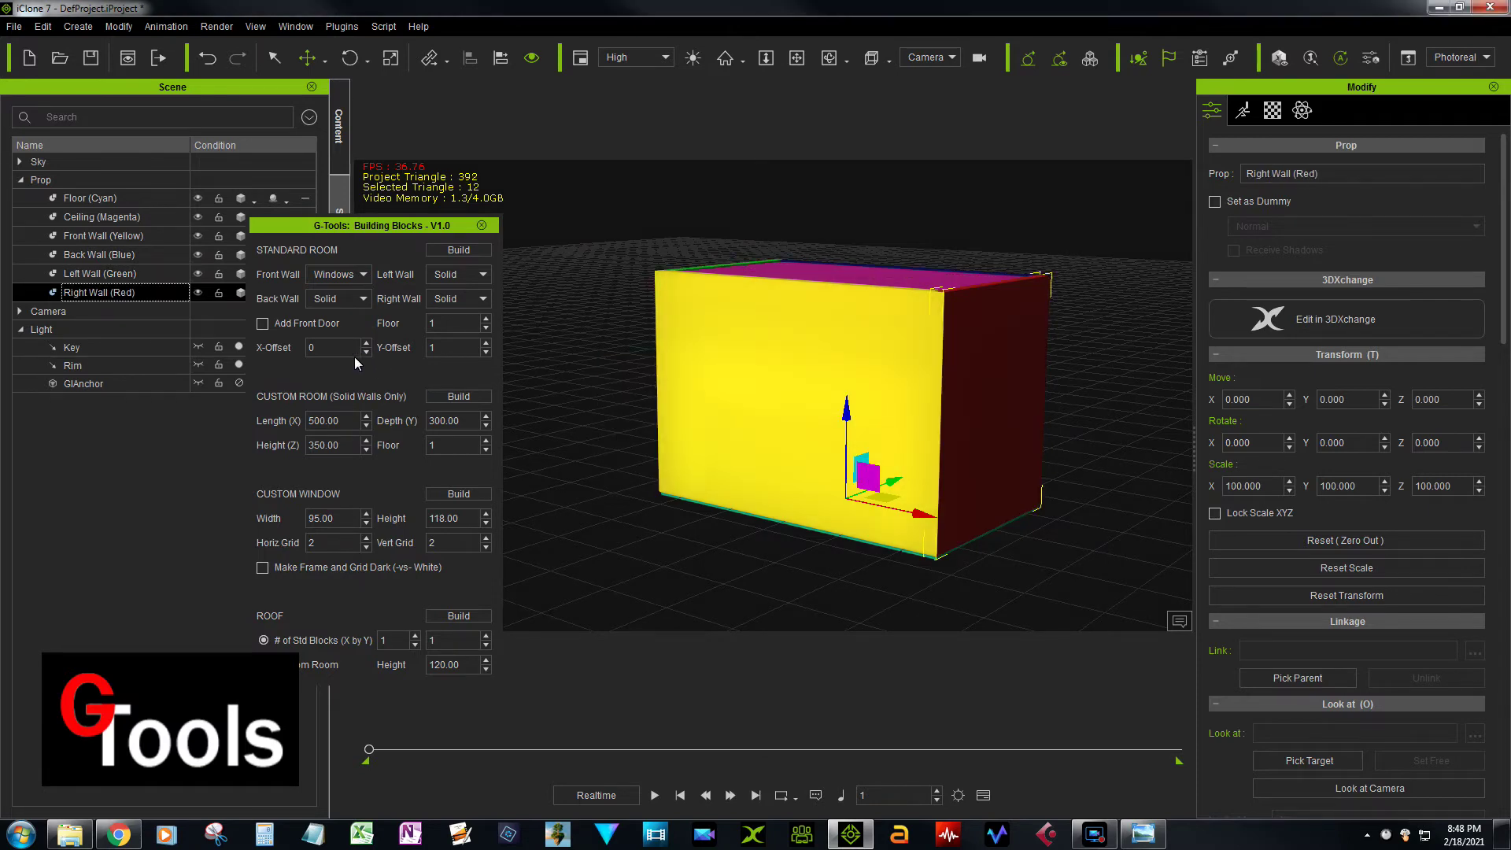
Step: Delete the yellow front wall and the red right wall of the custom room
{"action": "left_click", "coordinate": [117, 238]}
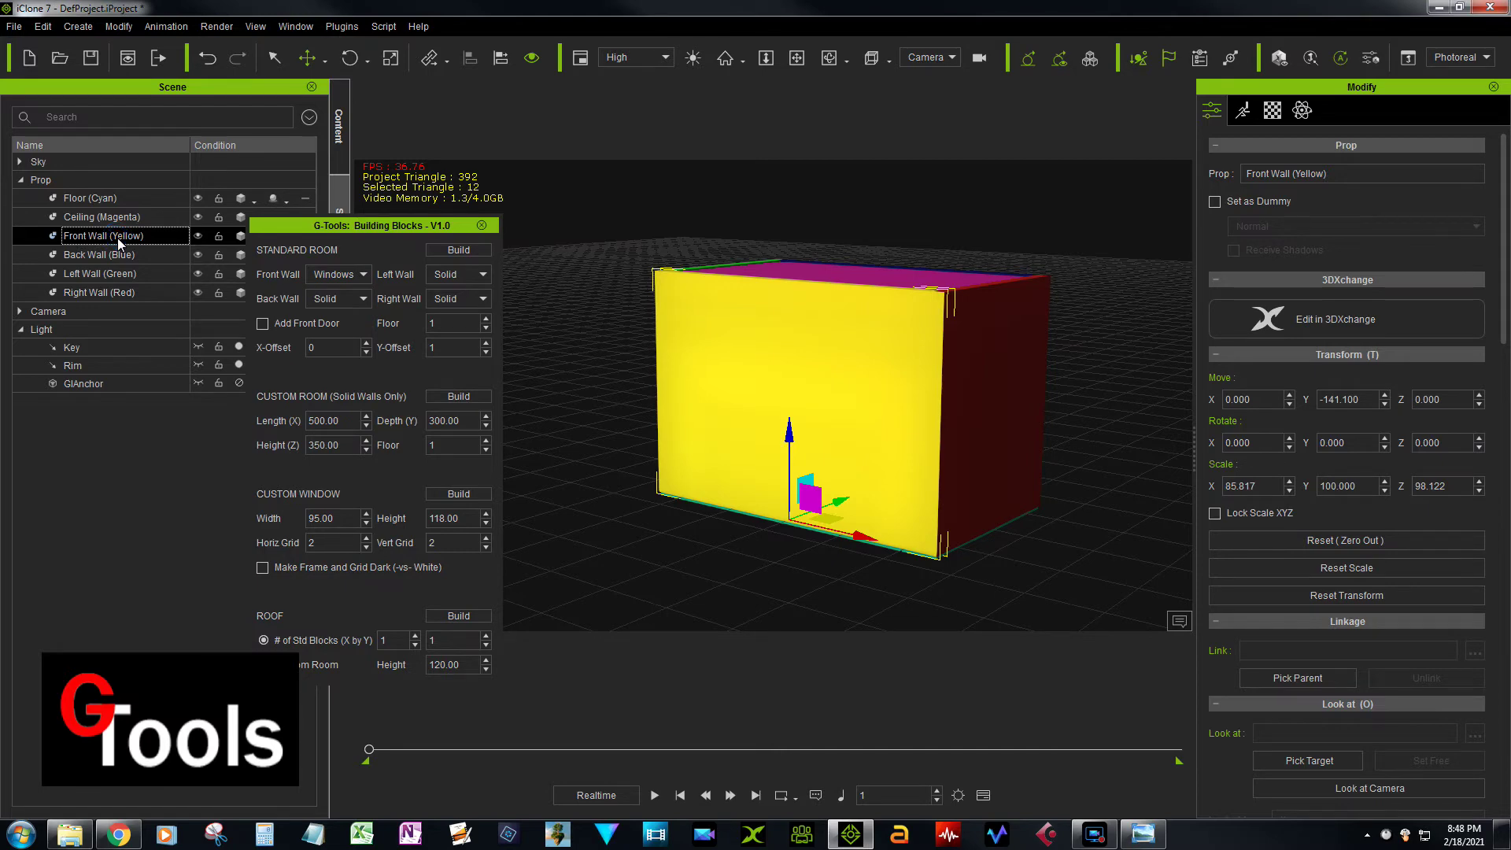
{"action": "key", "text": "Delete"}
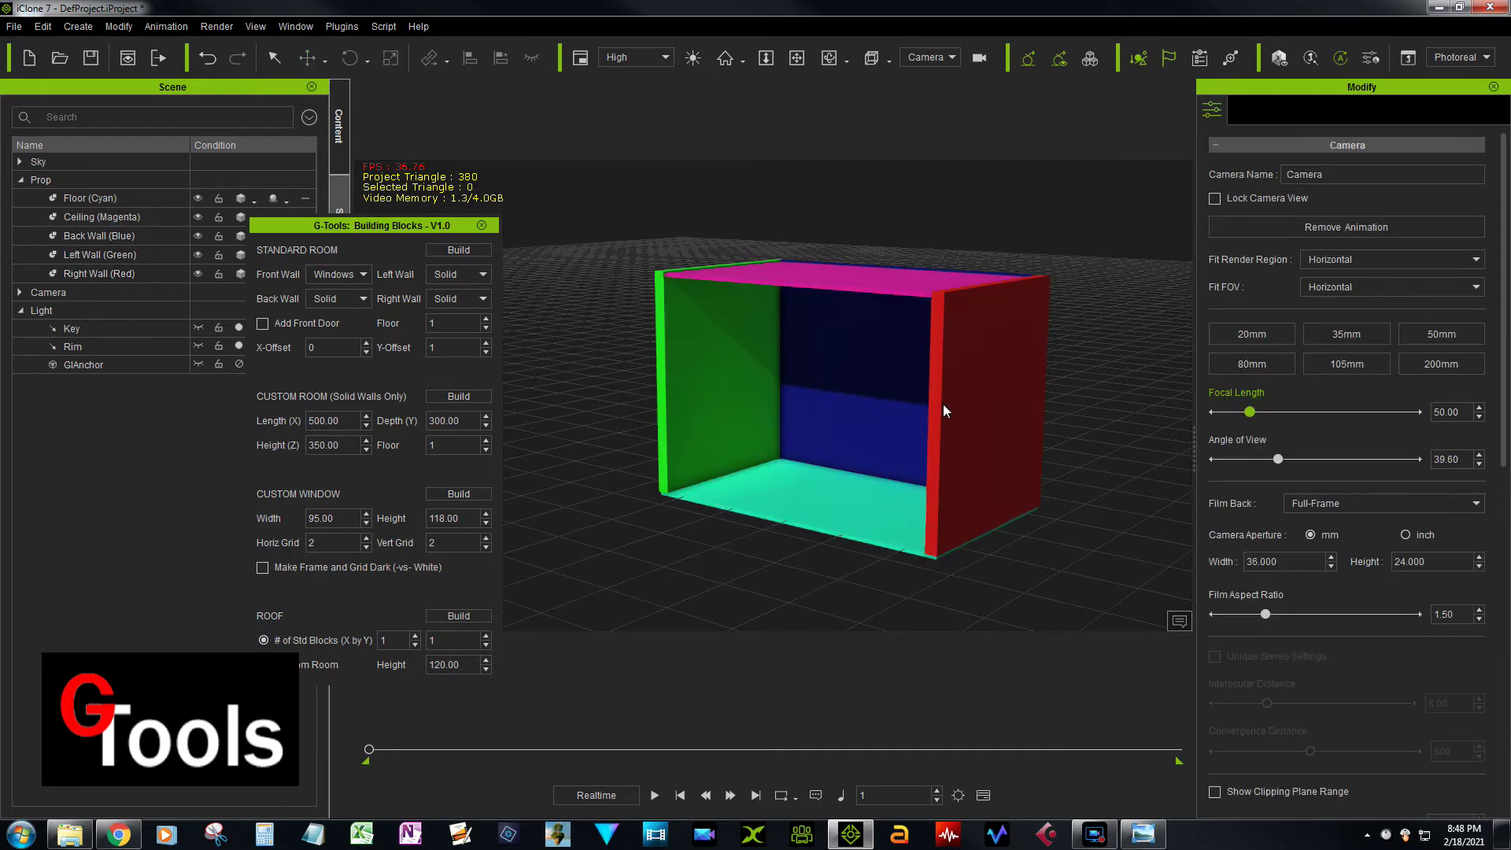
{"action": "left_click", "coordinate": [91, 273]}
{"action": "key", "text": "Delete"}
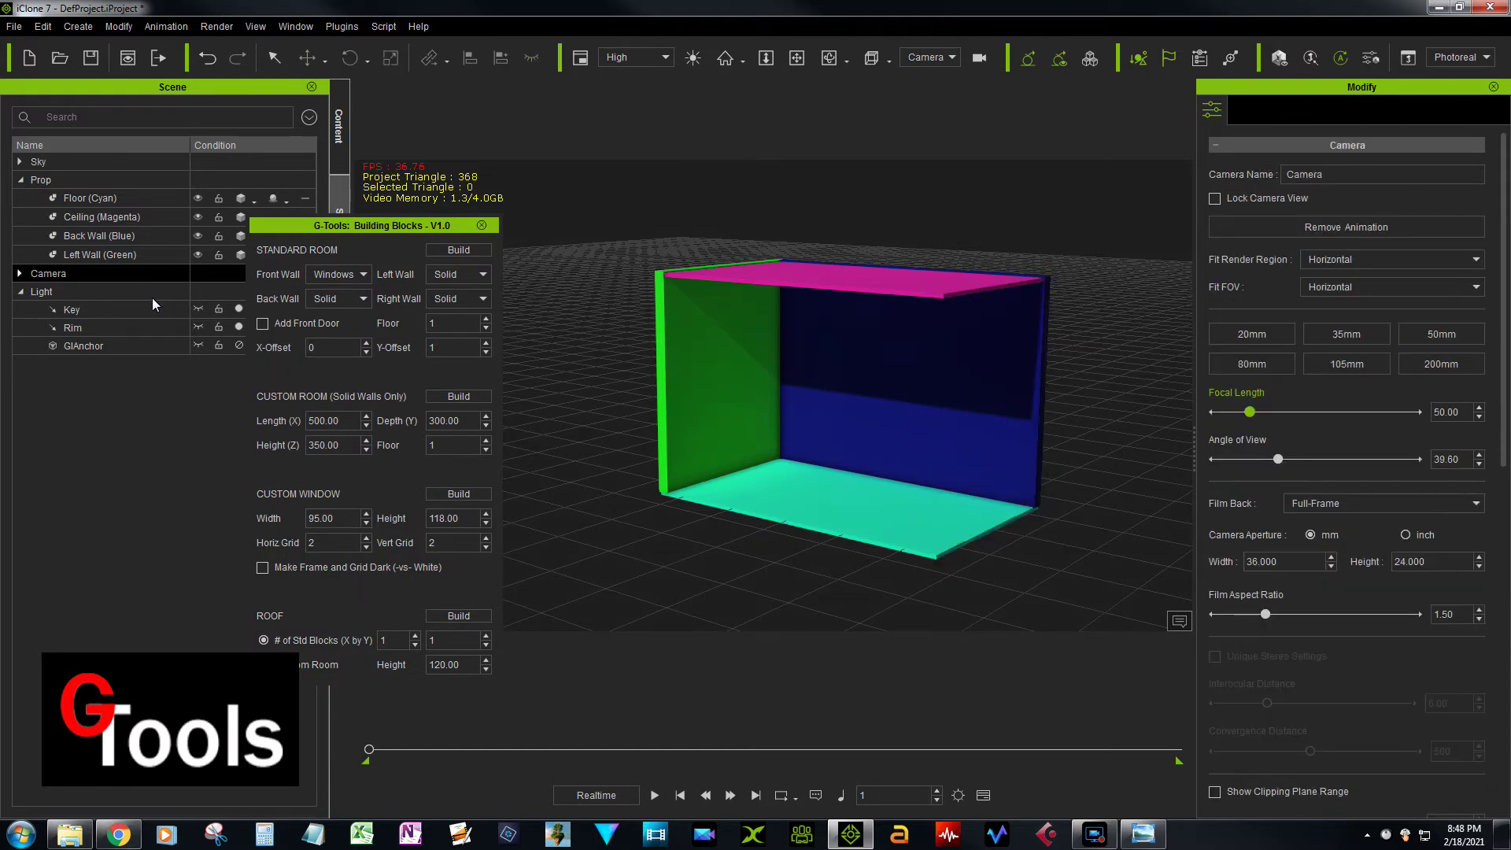
Step: Build a second custom solid-walled room with length 500, depth 300 and height 125 on floor 1
{"action": "left_click", "coordinate": [177, 310]}
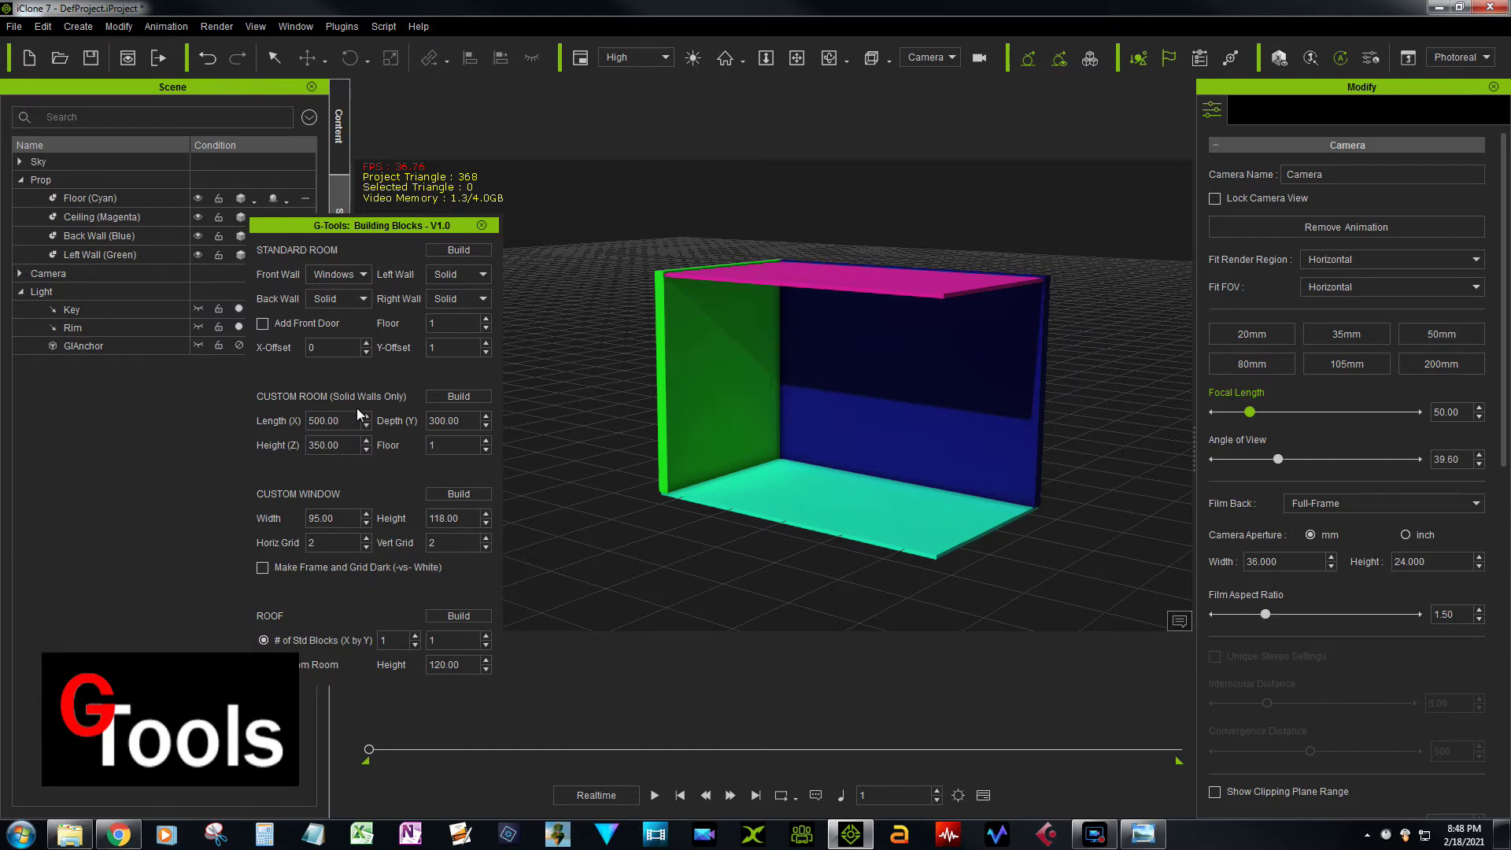
{"action": "double_click", "coordinate": [341, 447]}
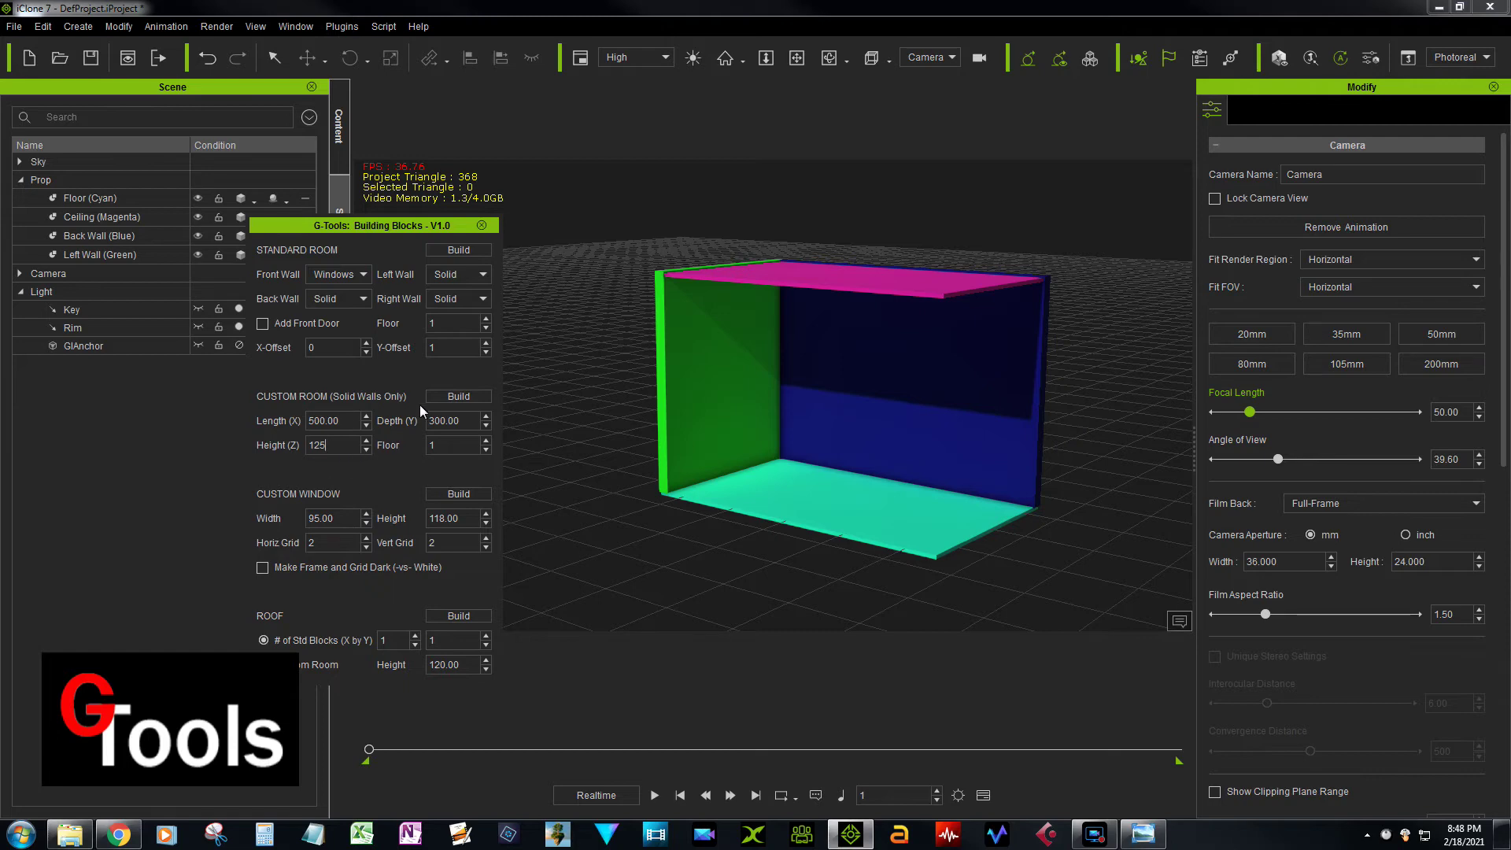
{"action": "left_click", "coordinate": [458, 395]}
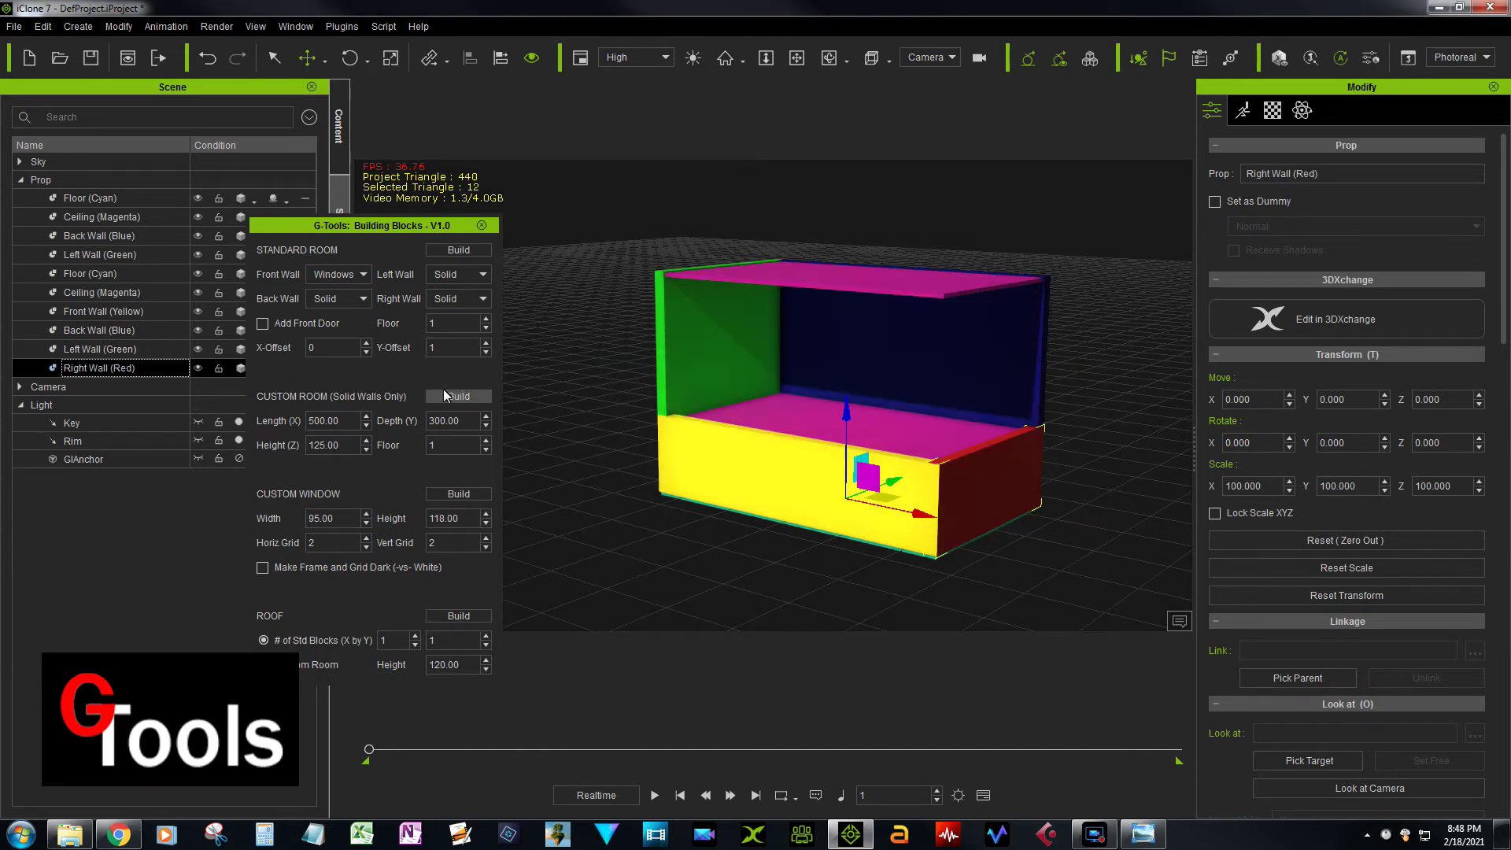
Step: Delete the low room's ceiling, back wall, left wall and floor, leaving its front and right walls
{"action": "left_click", "coordinate": [106, 294]}
{"action": "key", "text": "Delete"}
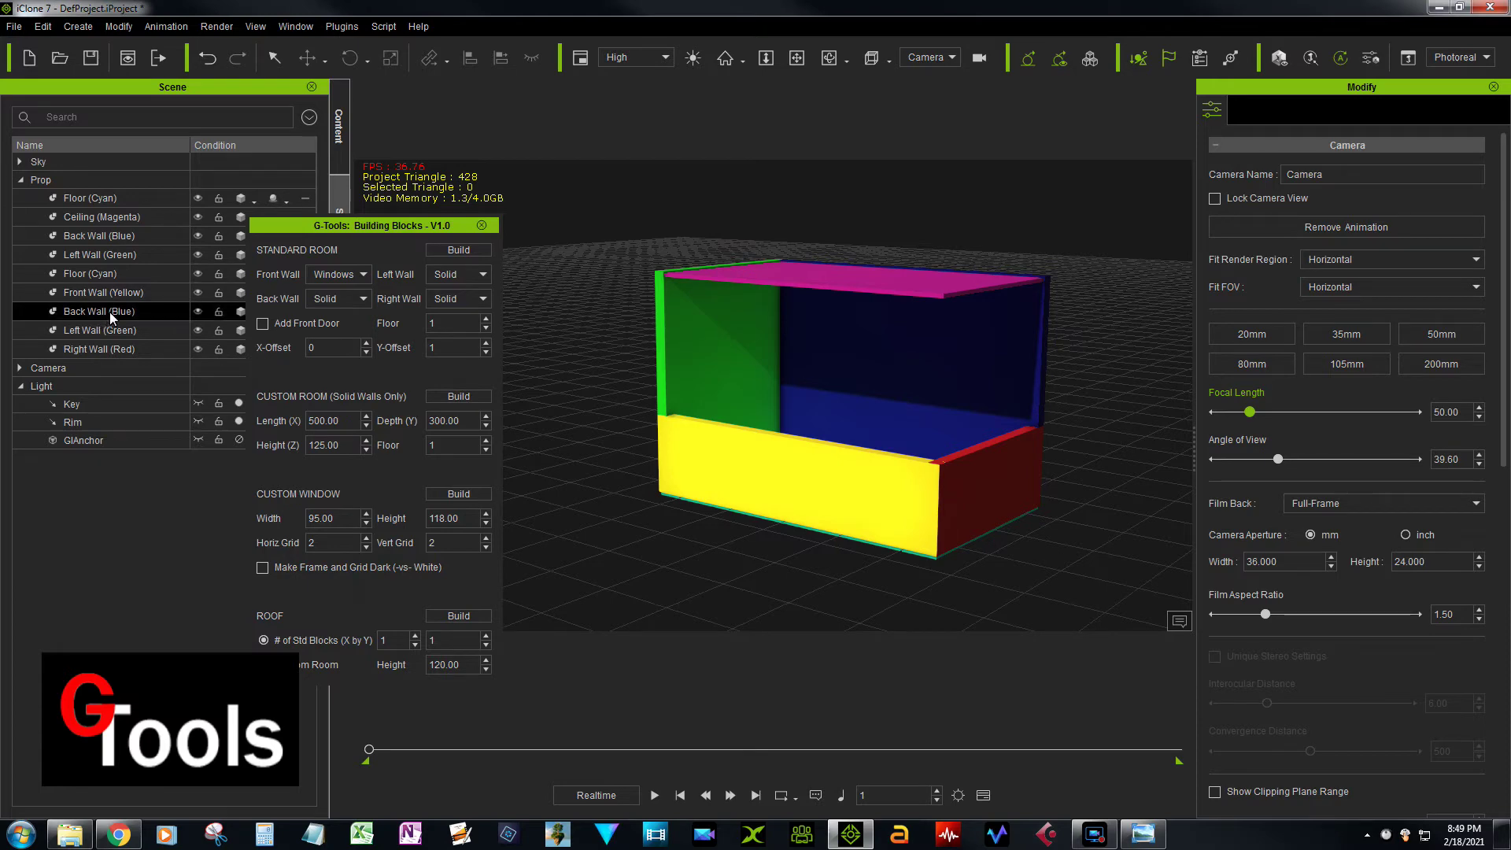
{"action": "left_click", "coordinate": [111, 311]}
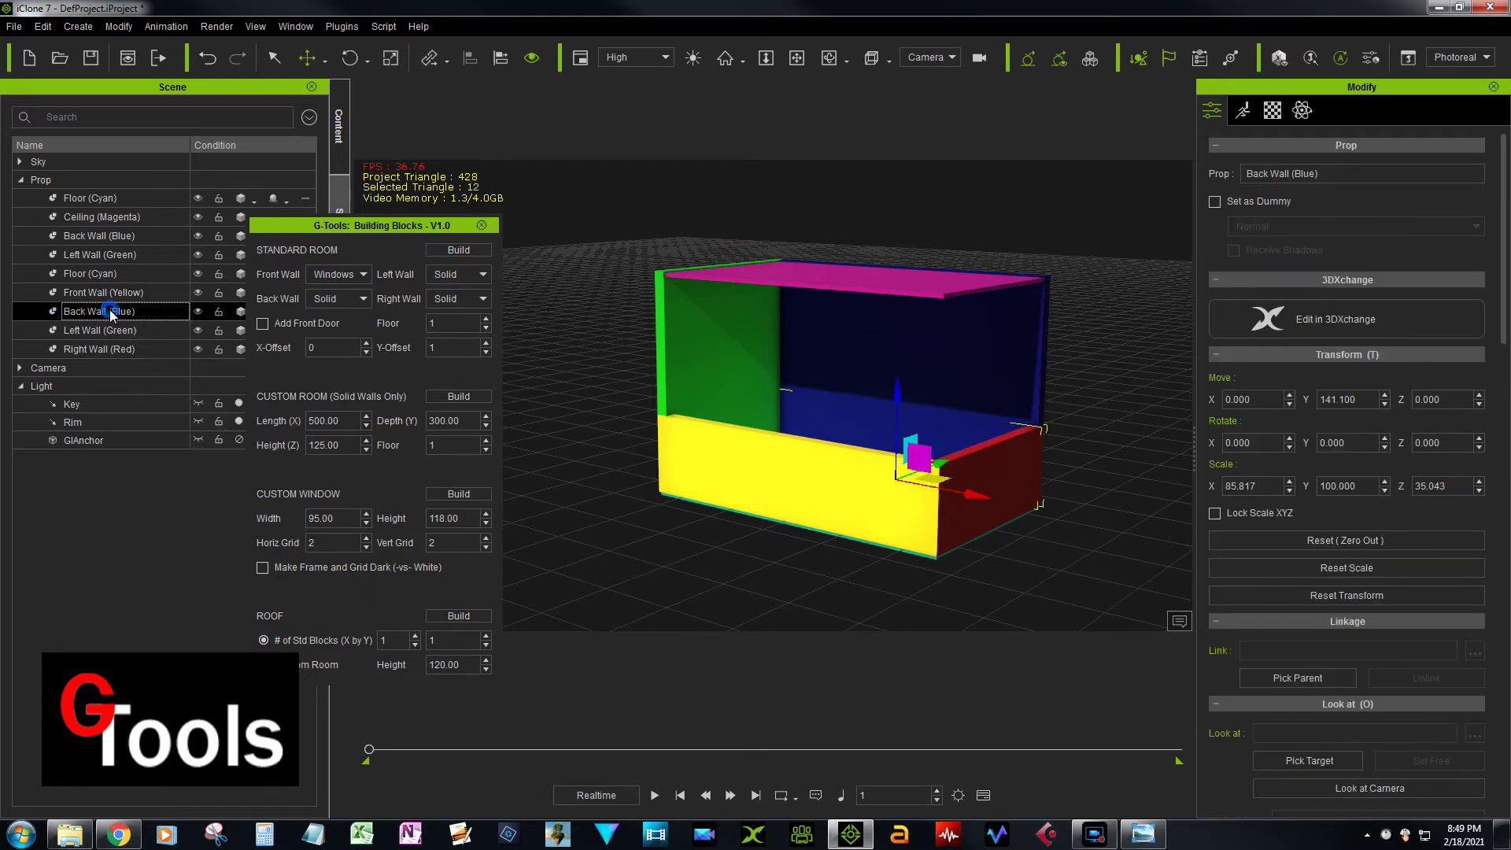
{"action": "key", "text": "Delete"}
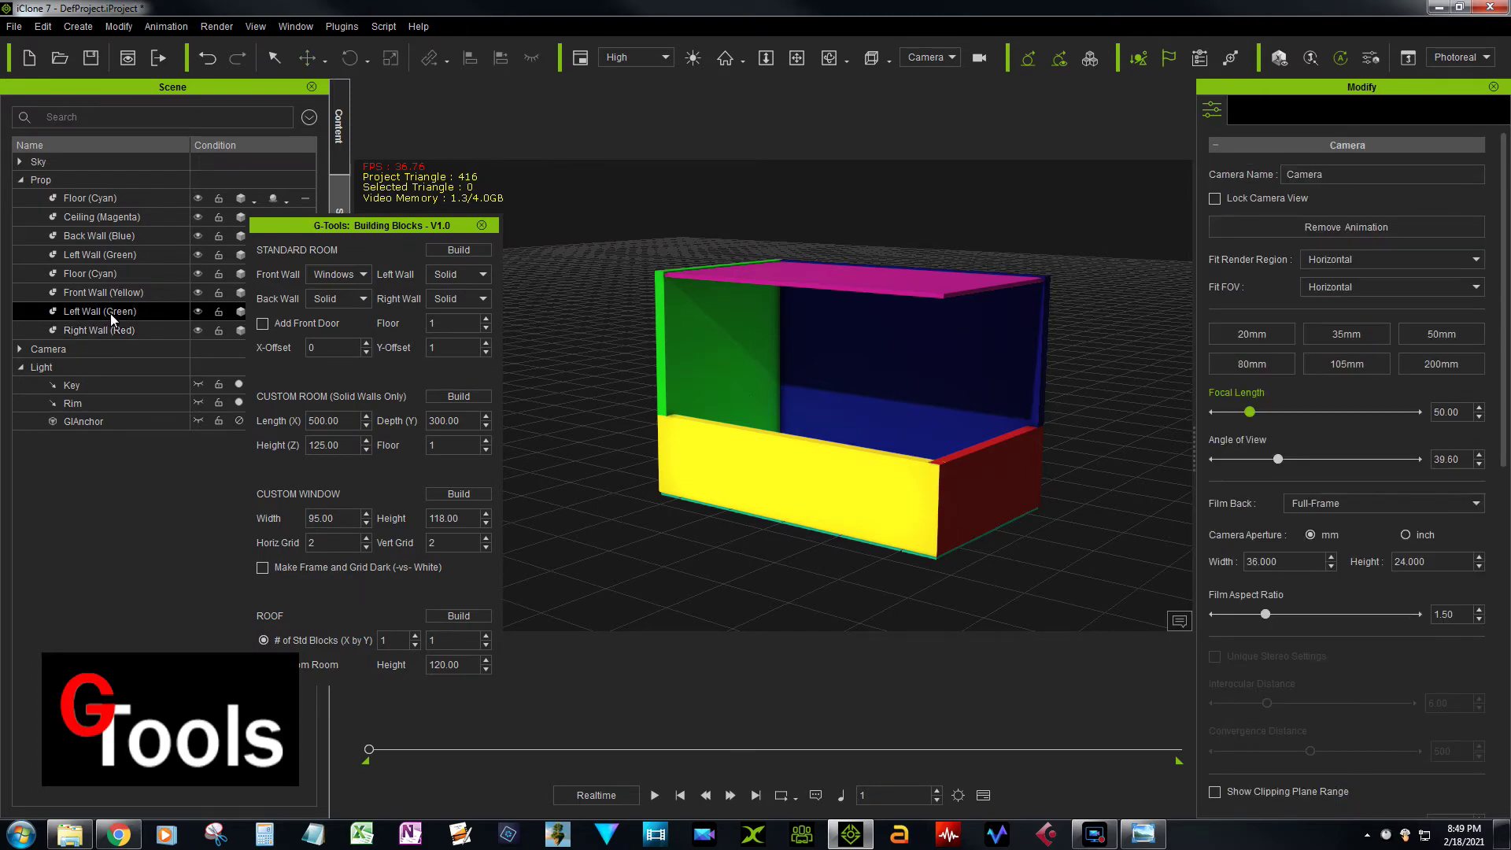
{"action": "left_click", "coordinate": [110, 312]}
{"action": "key", "text": "Delete"}
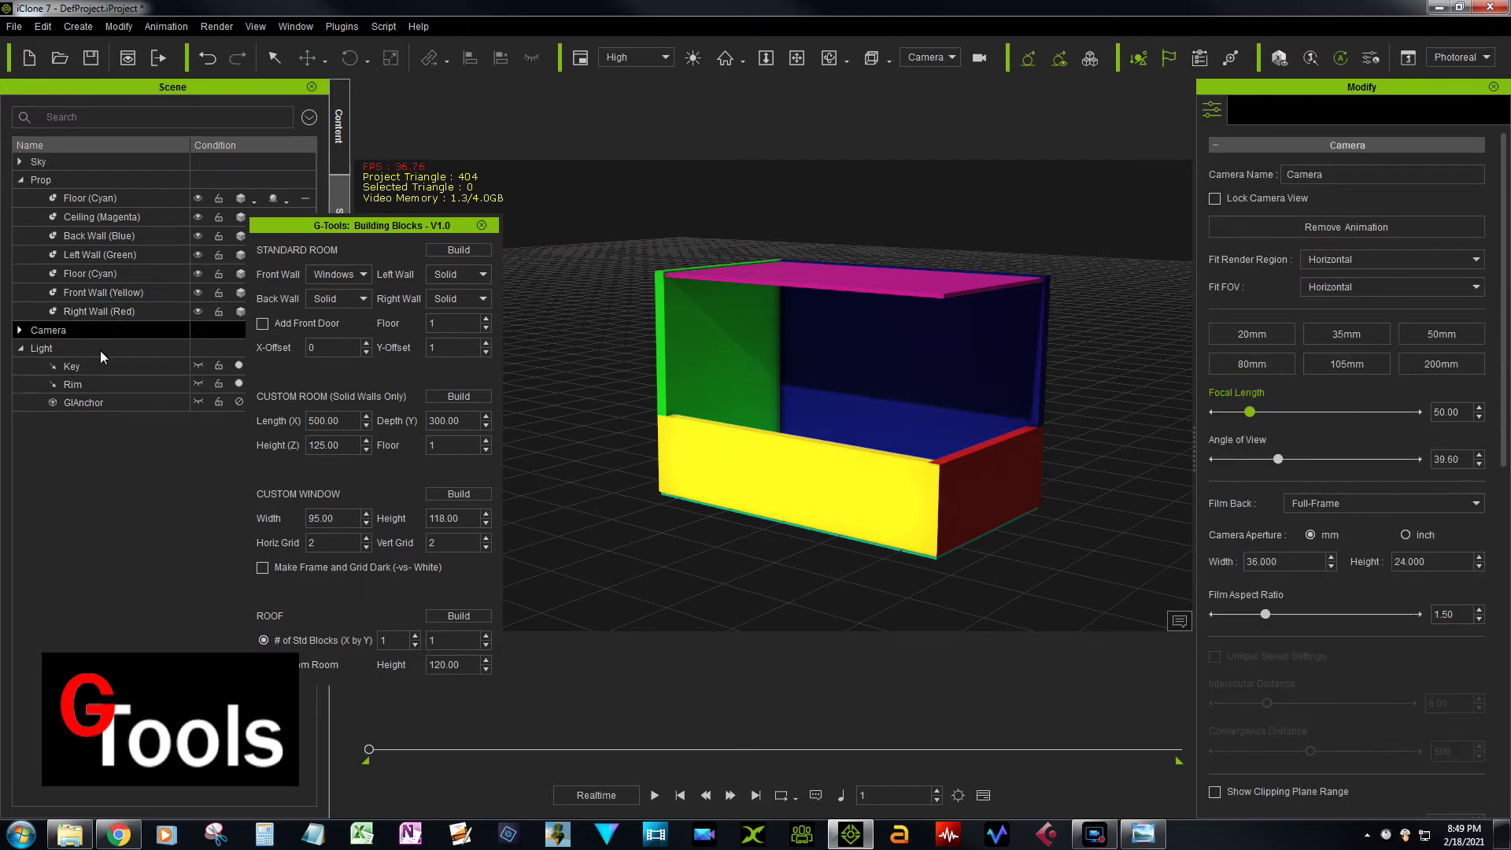
{"action": "left_click", "coordinate": [107, 275]}
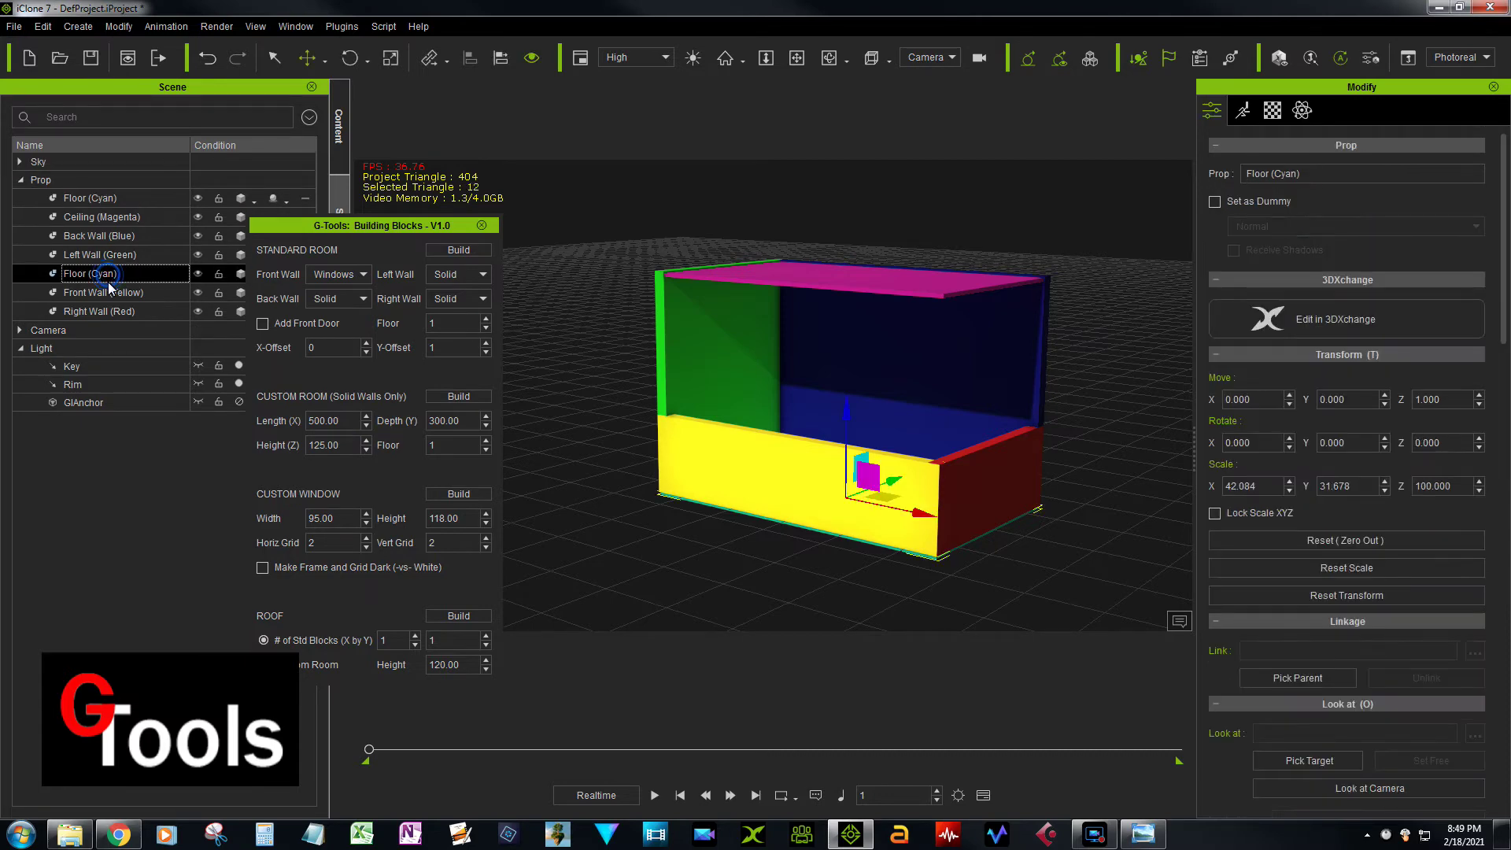
{"action": "key", "text": "Delete"}
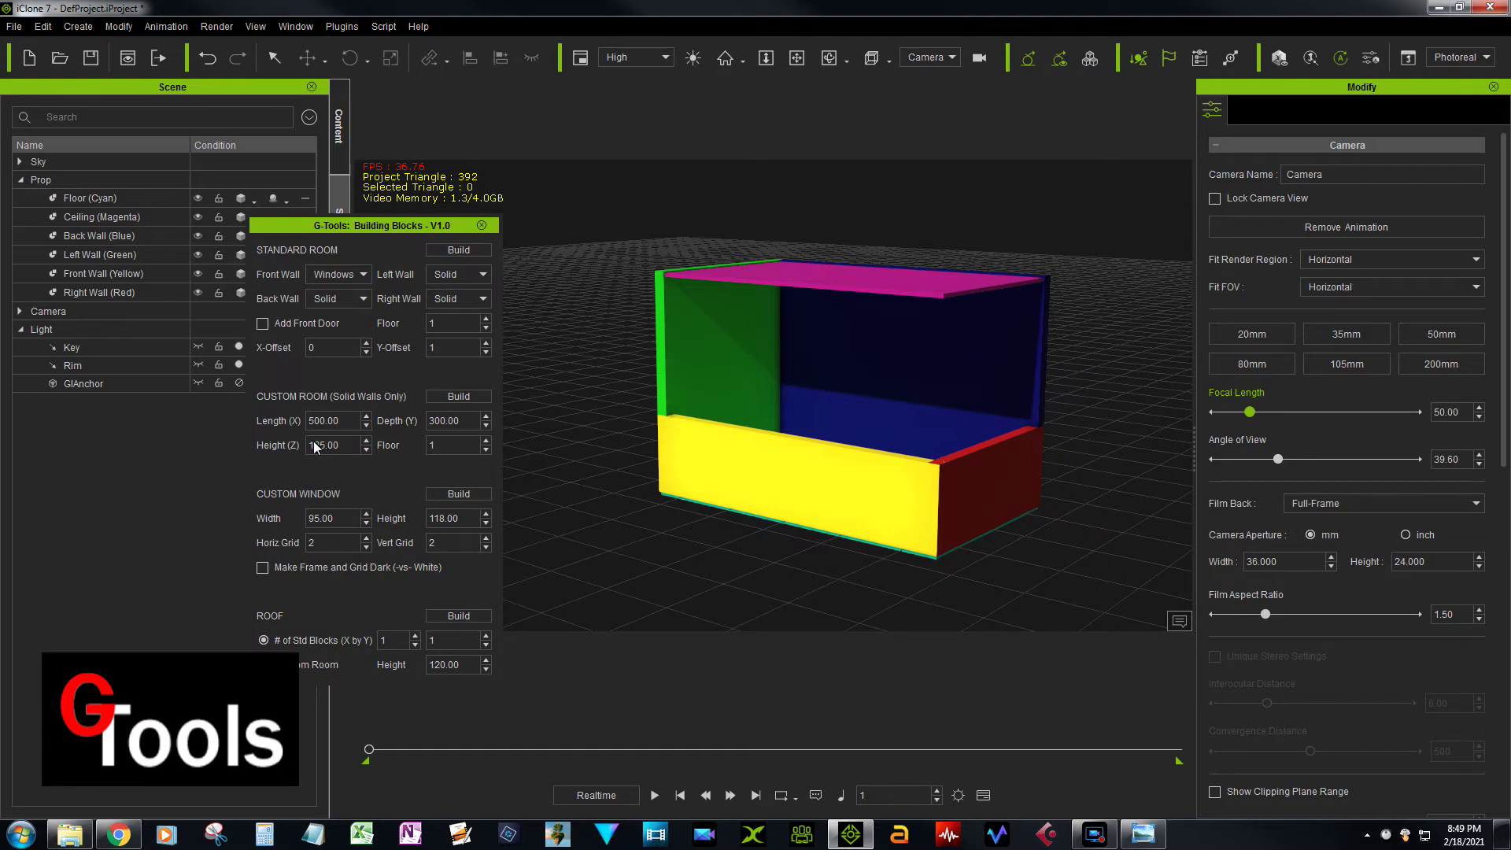
{"action": "type", "text": "2"}
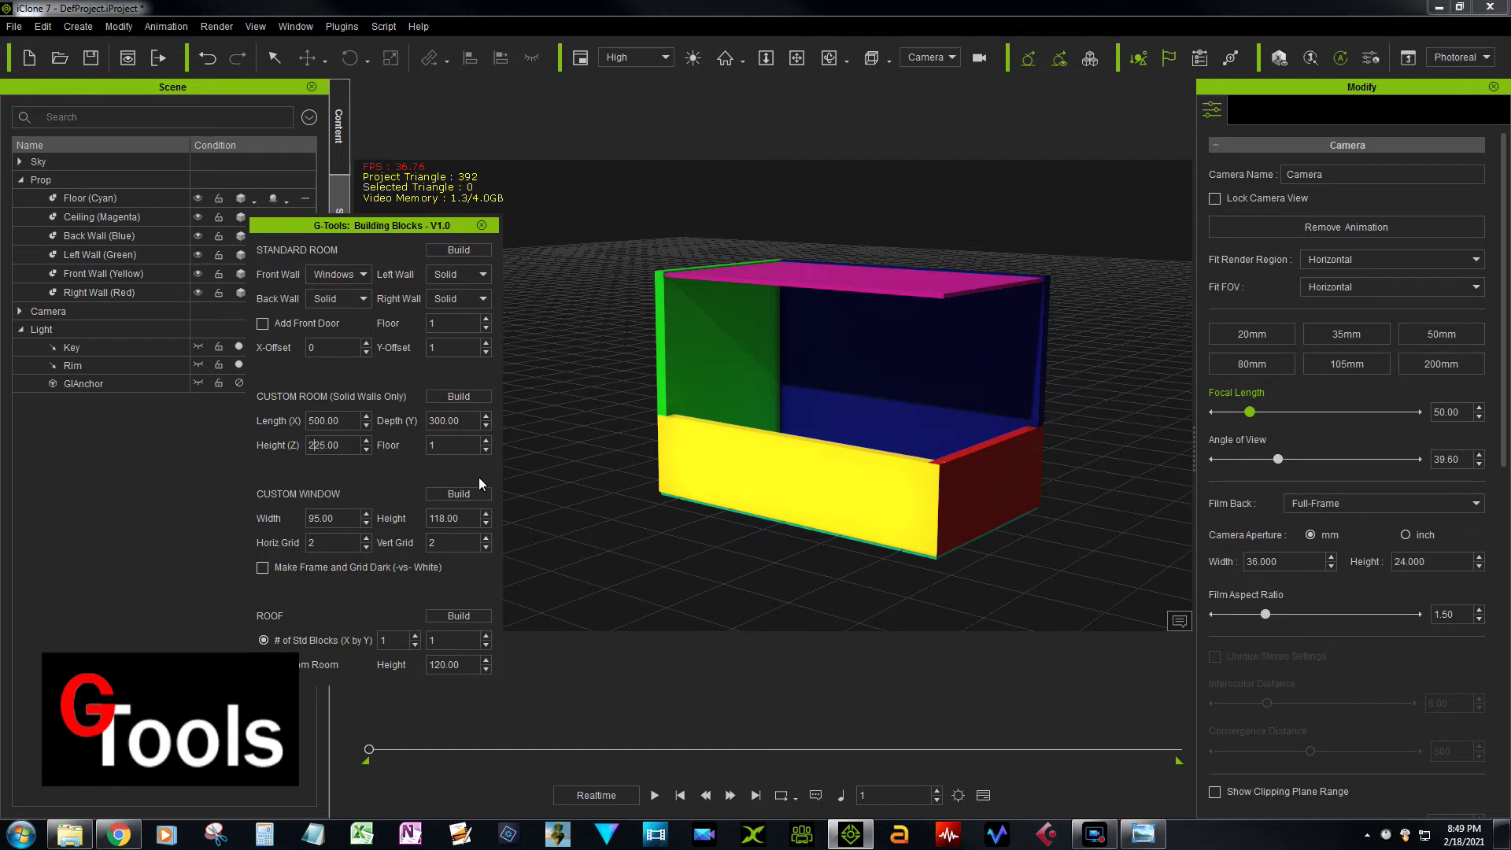
{"action": "key", "text": "BackSpace"}
{"action": "type", "text": "1"}
Step: Build a custom window 480 wide and 225 high with horizontal grid 1, vertical grid 5 and a dark frame and grid
{"action": "left_click_drag", "start_coordinate": [462, 518], "coordinate": [422, 521]}
{"action": "type", "text": "225"}
{"action": "left_click", "coordinate": [342, 518]}
{"action": "type", "text": "480"}
{"action": "left_click", "coordinate": [366, 549]}
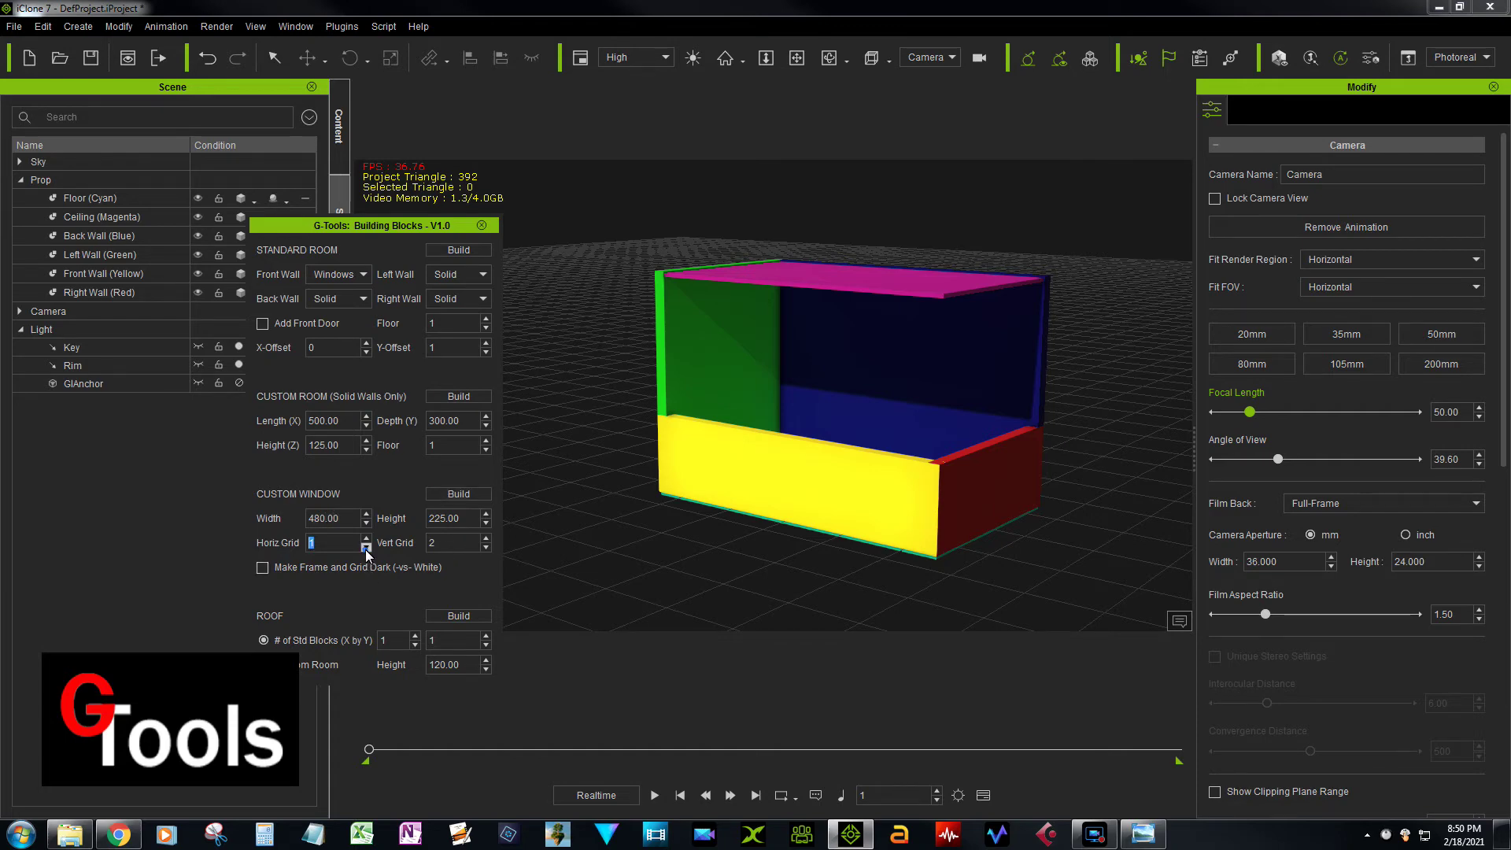
{"action": "left_click", "coordinate": [485, 538]}
{"action": "left_click", "coordinate": [484, 539]}
{"action": "left_click", "coordinate": [485, 539]}
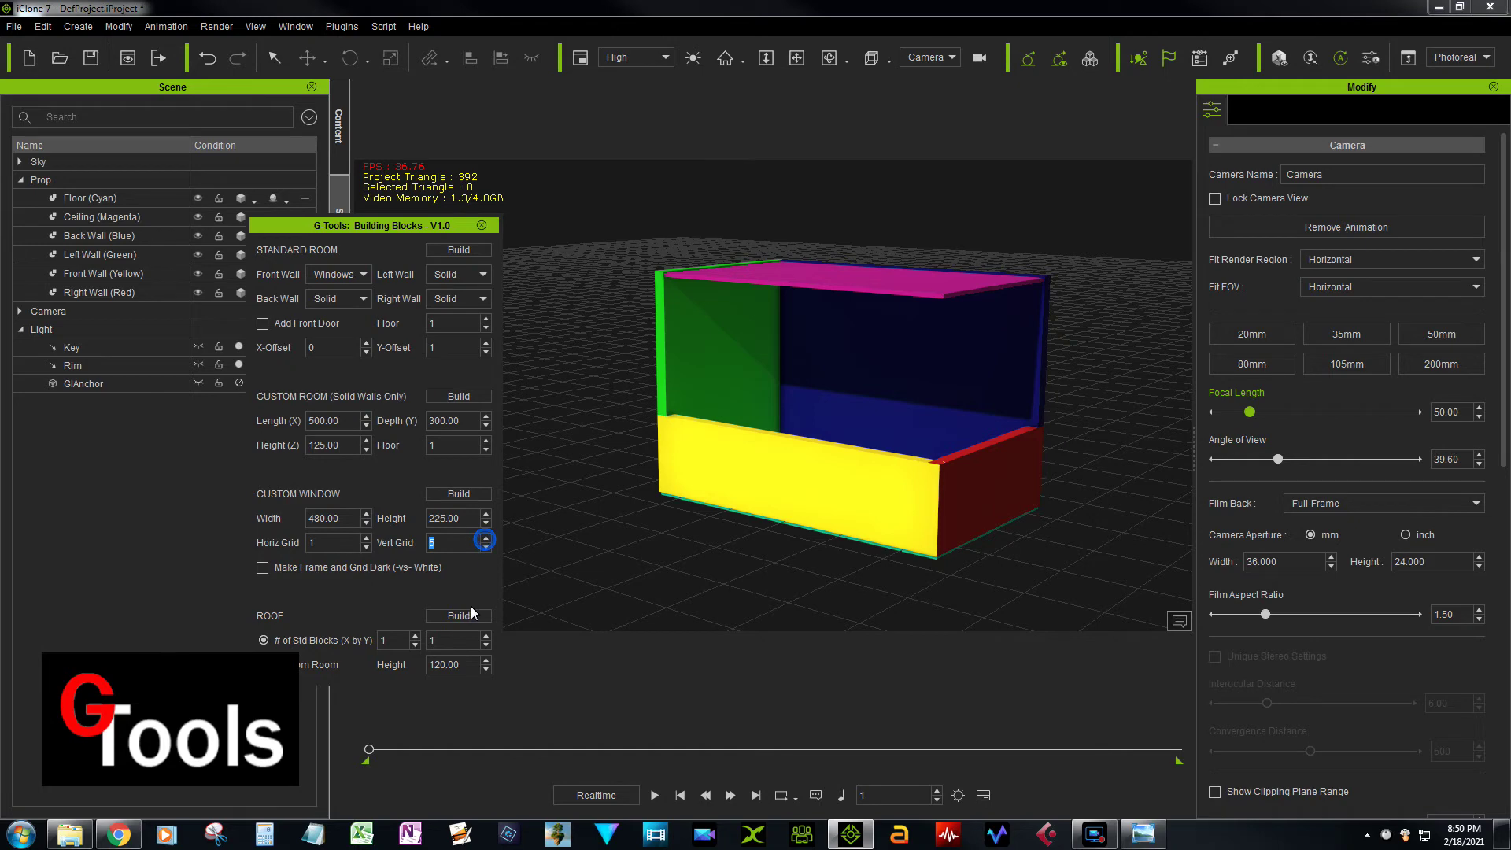
{"action": "left_click", "coordinate": [263, 568]}
{"action": "left_click", "coordinate": [463, 494]}
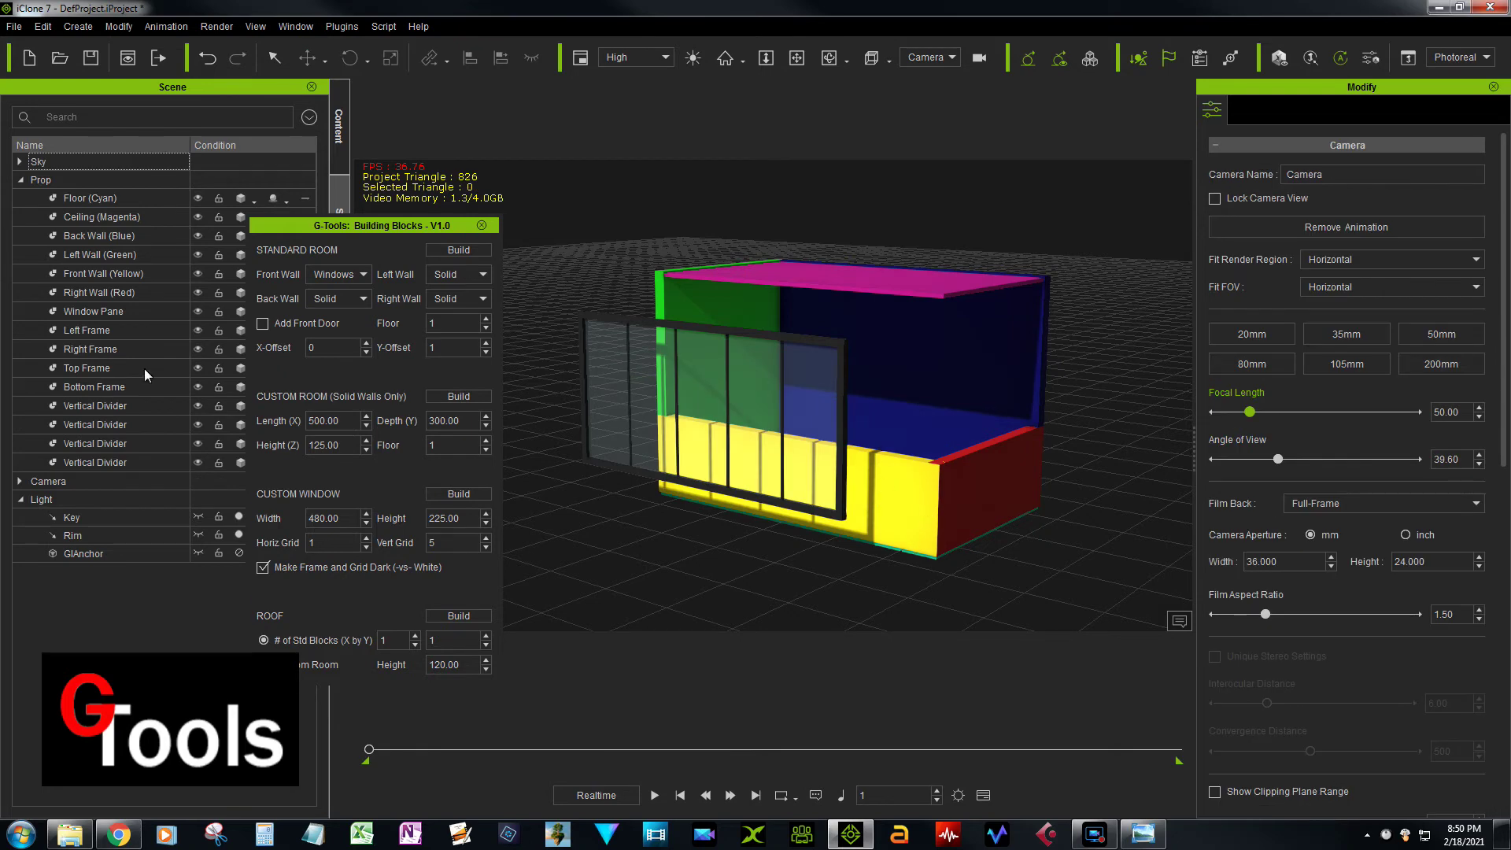
Step: Attach the window's four frame pieces and four vertical dividers to the Window Pane as their parent
{"action": "left_click", "coordinate": [110, 462]}
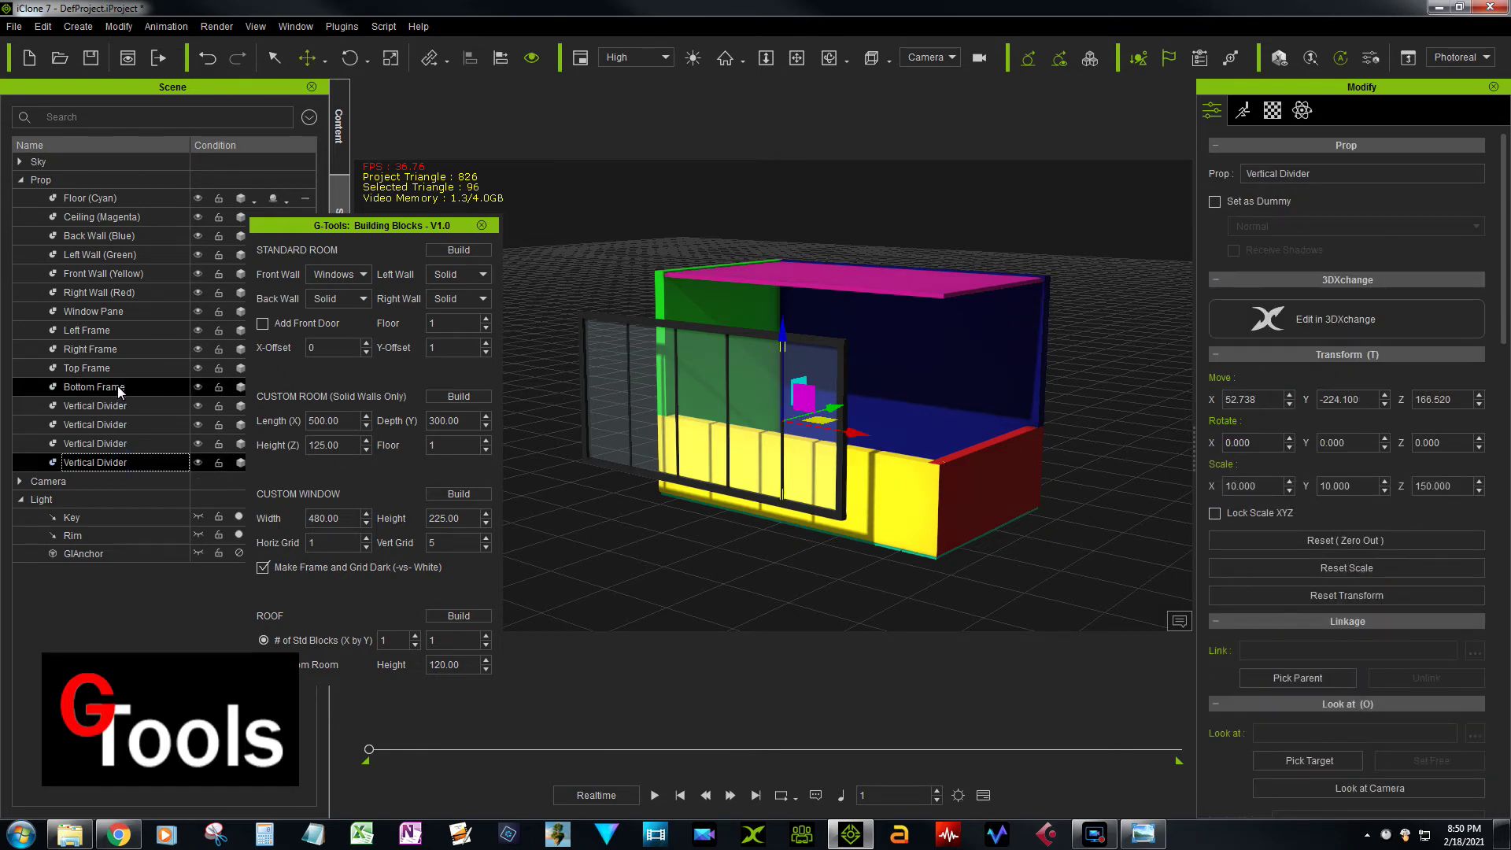
{"action": "left_click", "coordinate": [111, 331], "text": "shift"}
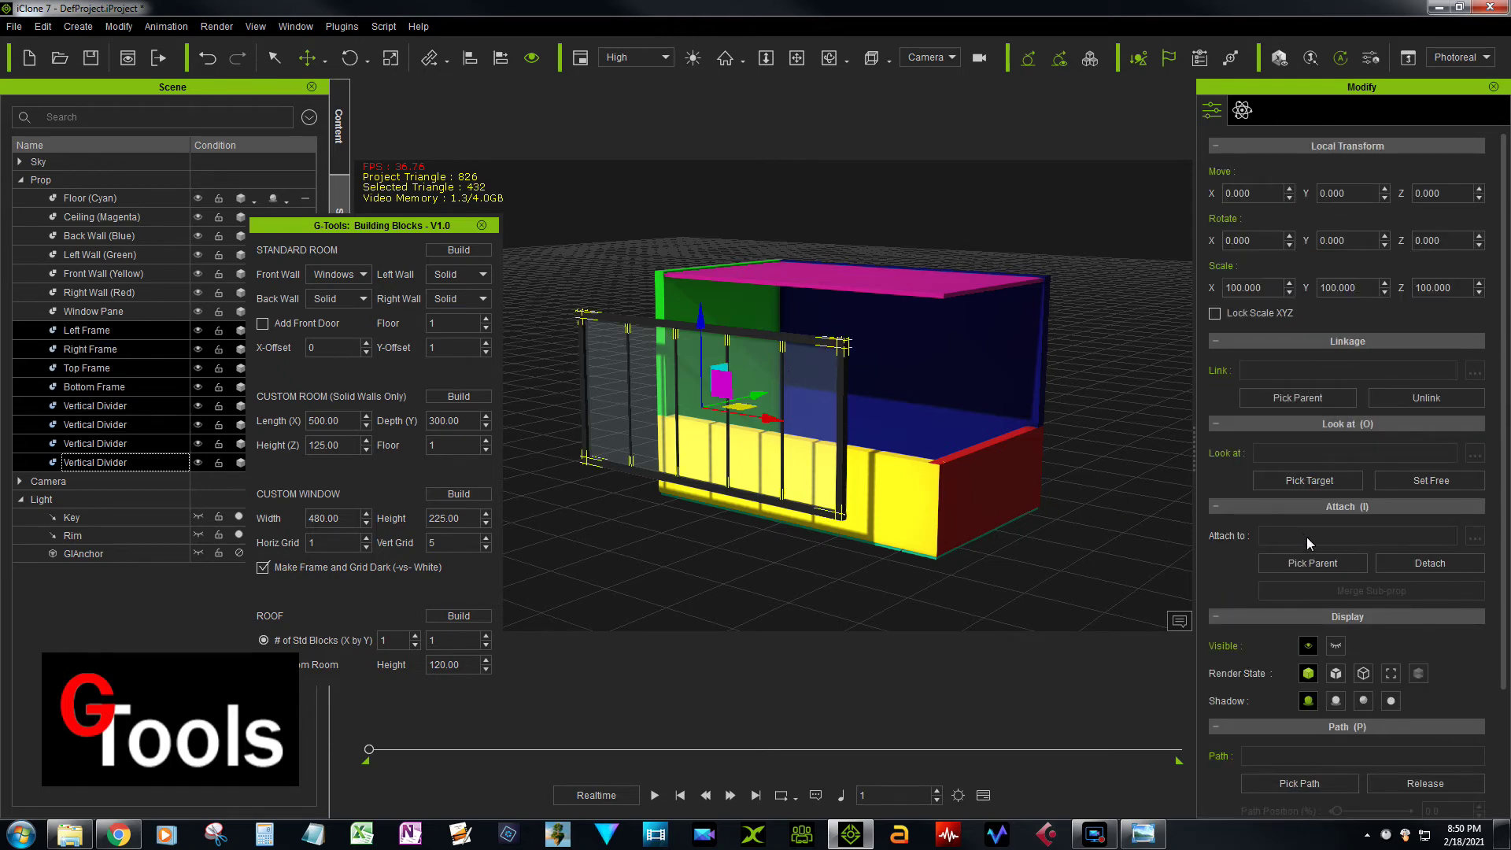
{"action": "left_click", "coordinate": [1312, 563]}
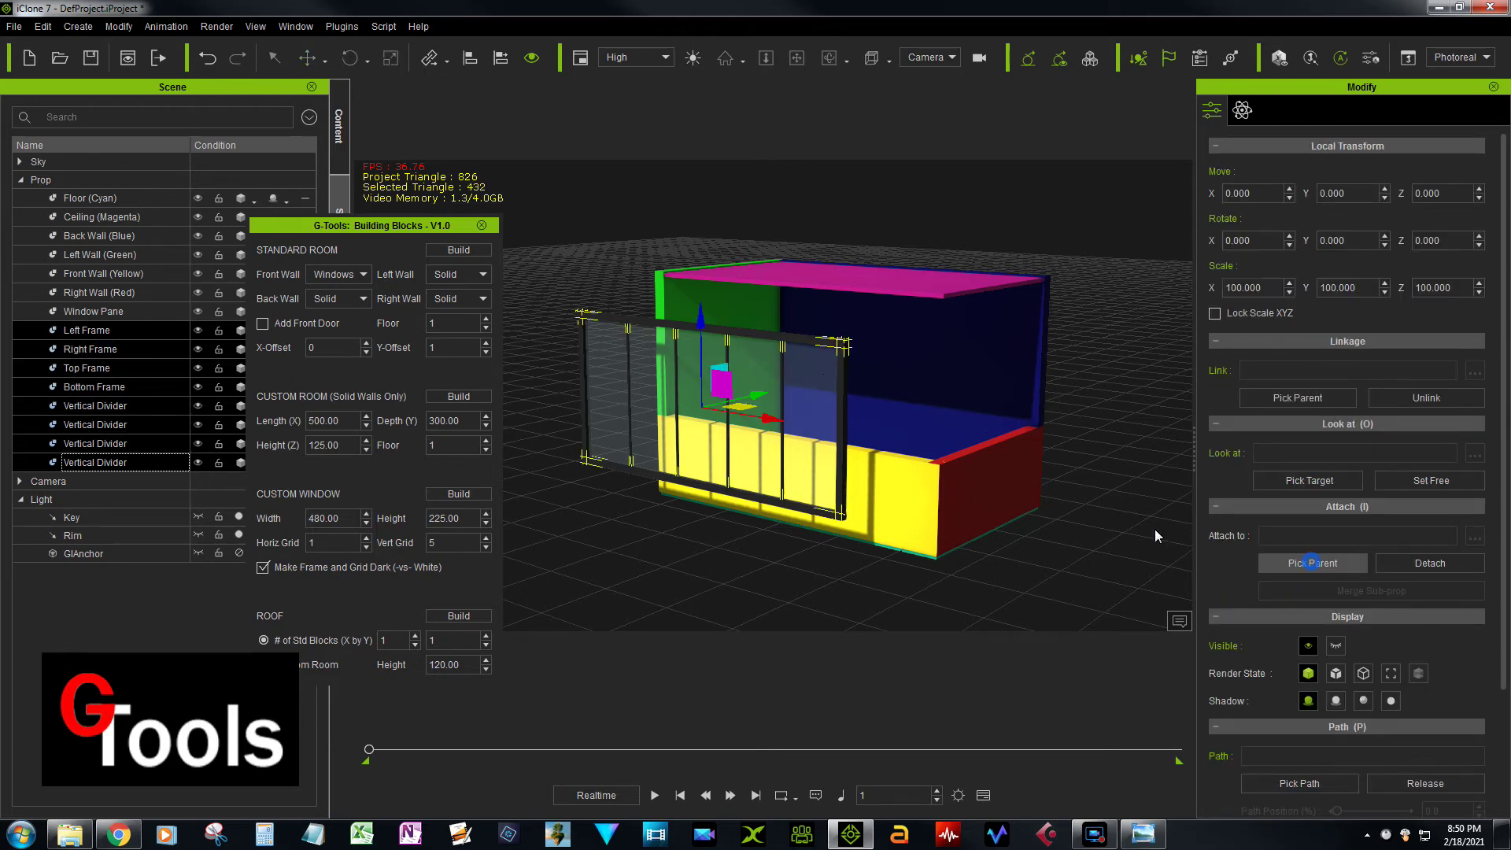
{"action": "left_click", "coordinate": [130, 314]}
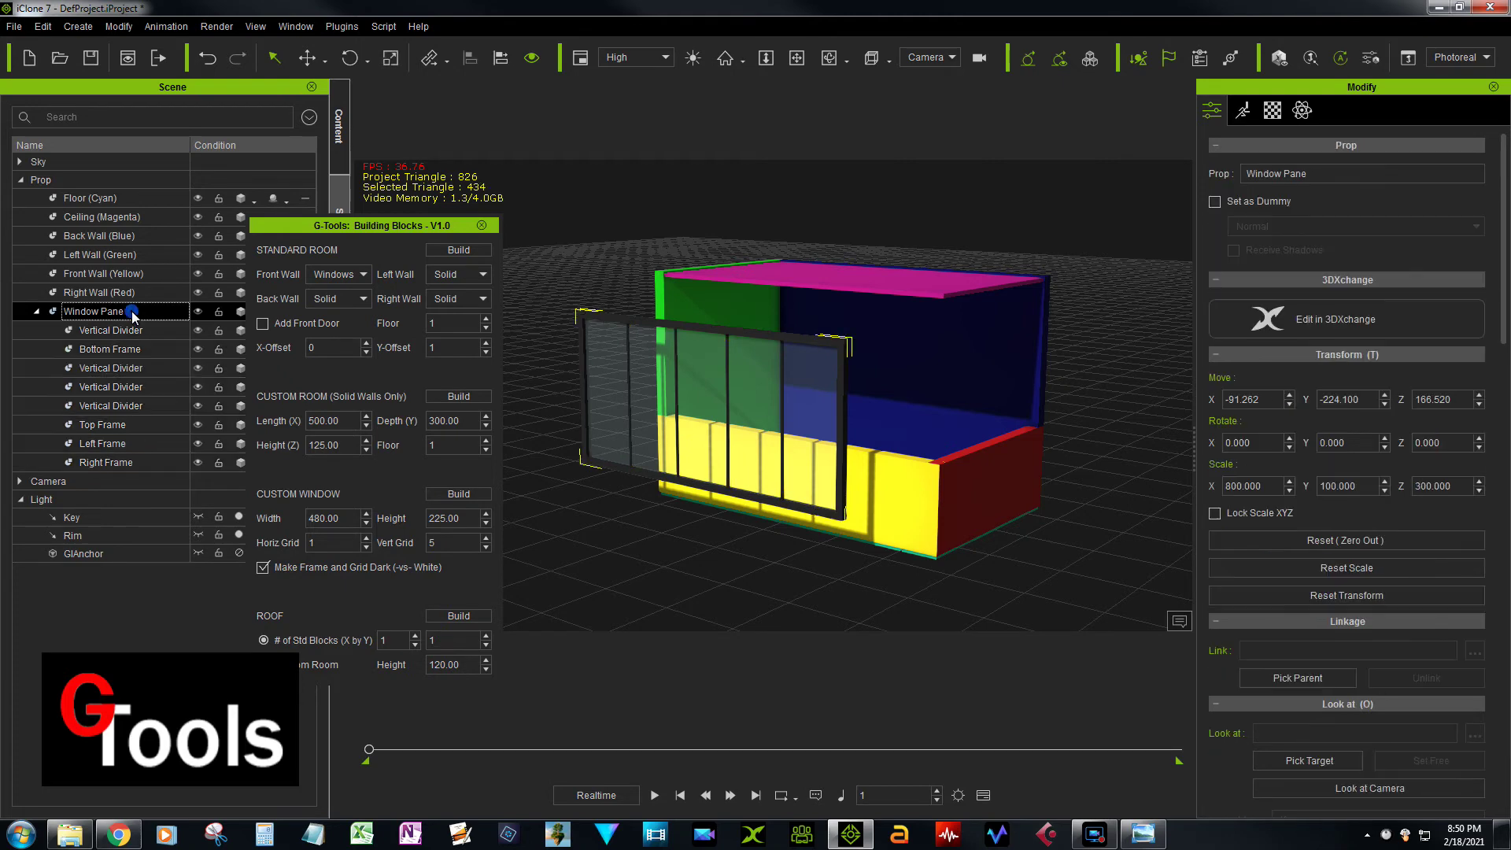
Step: Move the window into the opening above the yellow front wall, at about X 8.4, Y -142.5, Z 238
{"action": "left_click", "coordinate": [321, 60]}
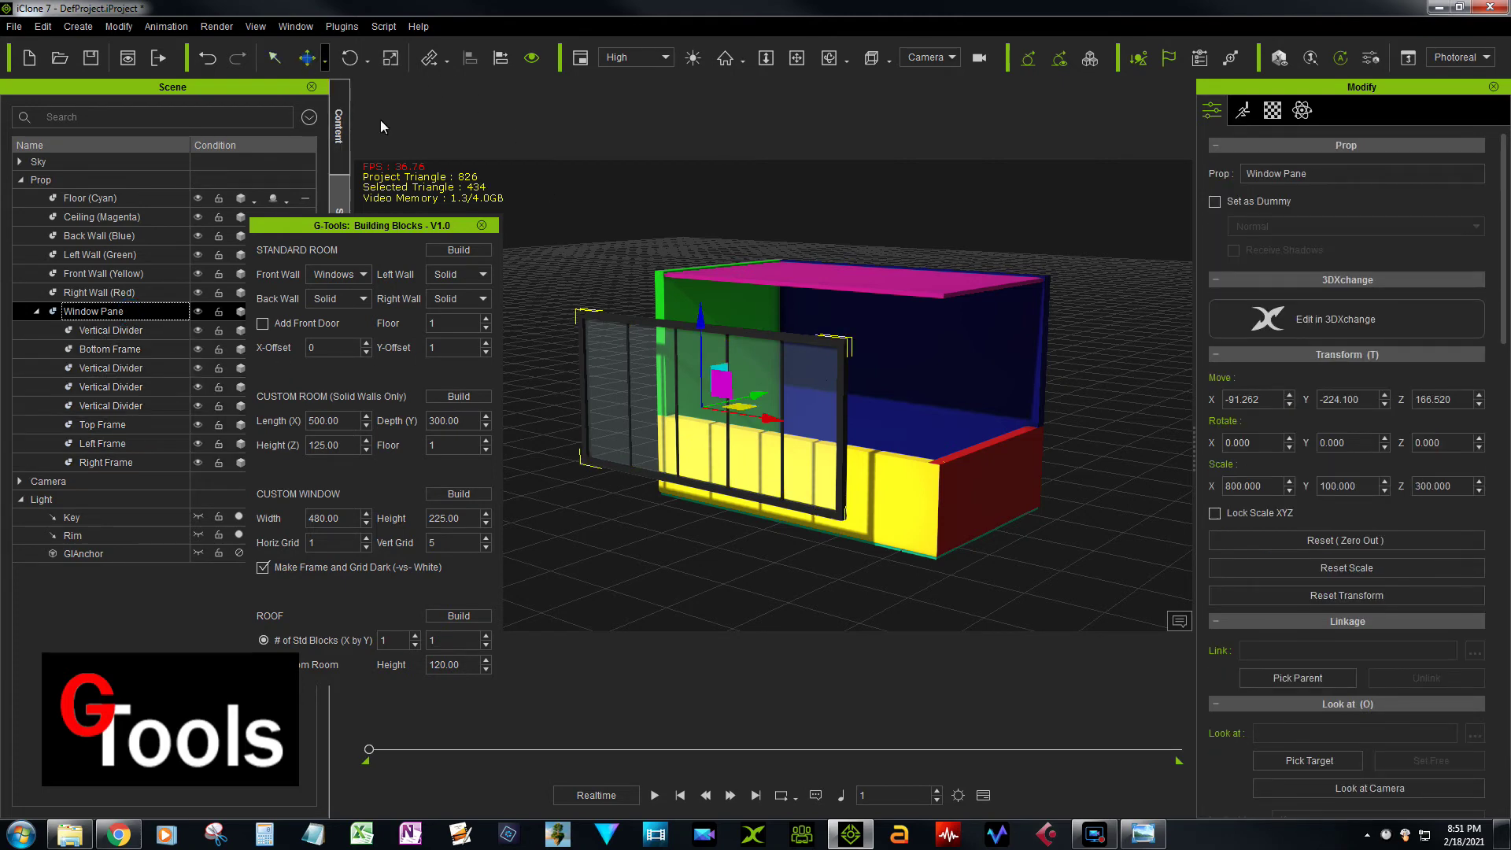
{"action": "mouse_move", "coordinate": [779, 392]}
{"action": "left_mouse_down"}
{"action": "mouse_move", "coordinate": [820, 367]}
{"action": "mouse_move", "coordinate": [791, 401]}
{"action": "left_mouse_up"}
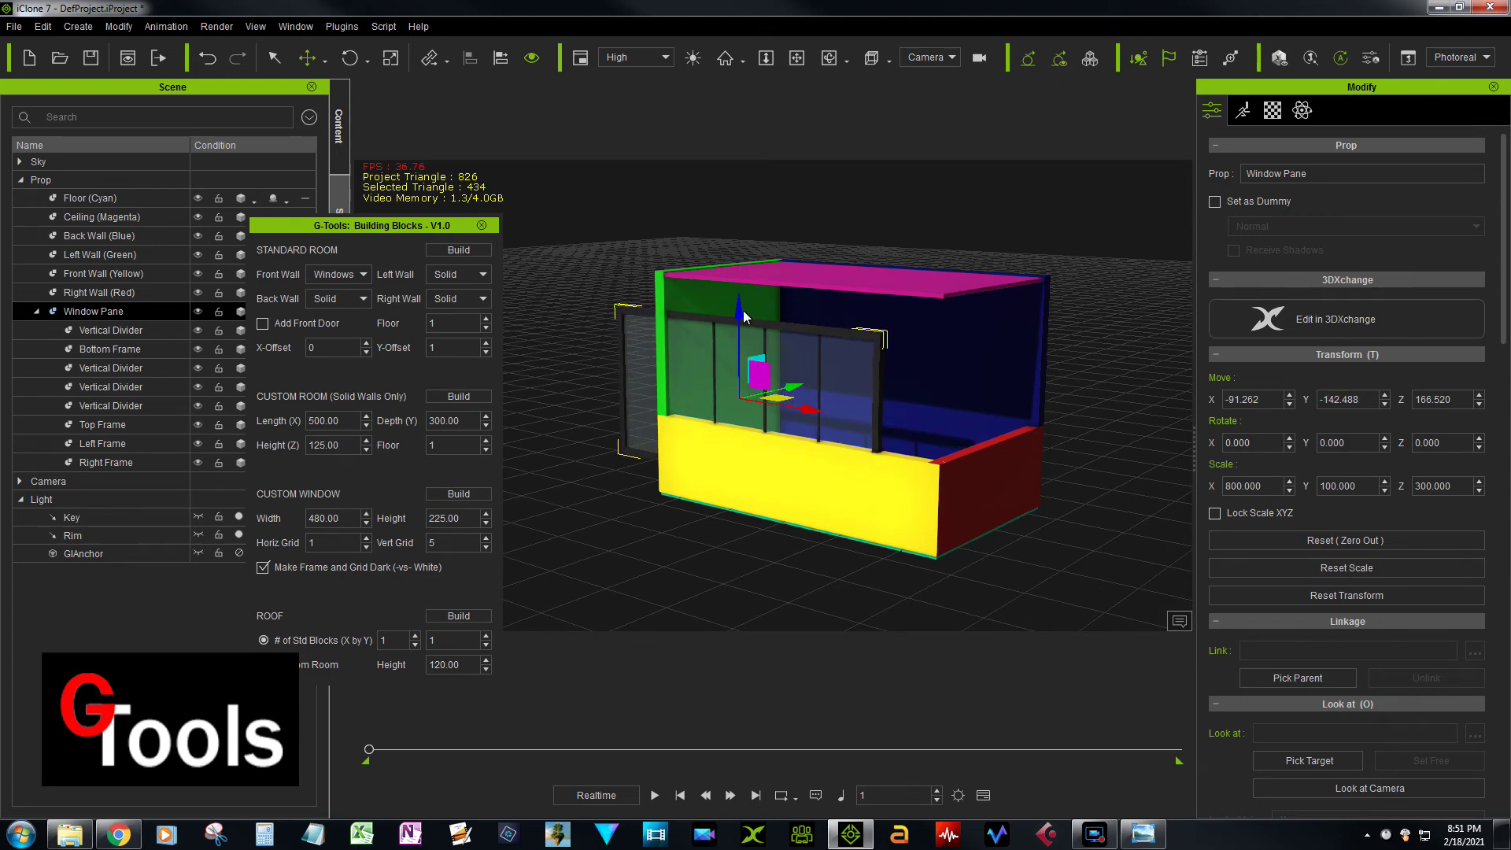
{"action": "left_click_drag", "start_coordinate": [738, 313], "coordinate": [744, 263]}
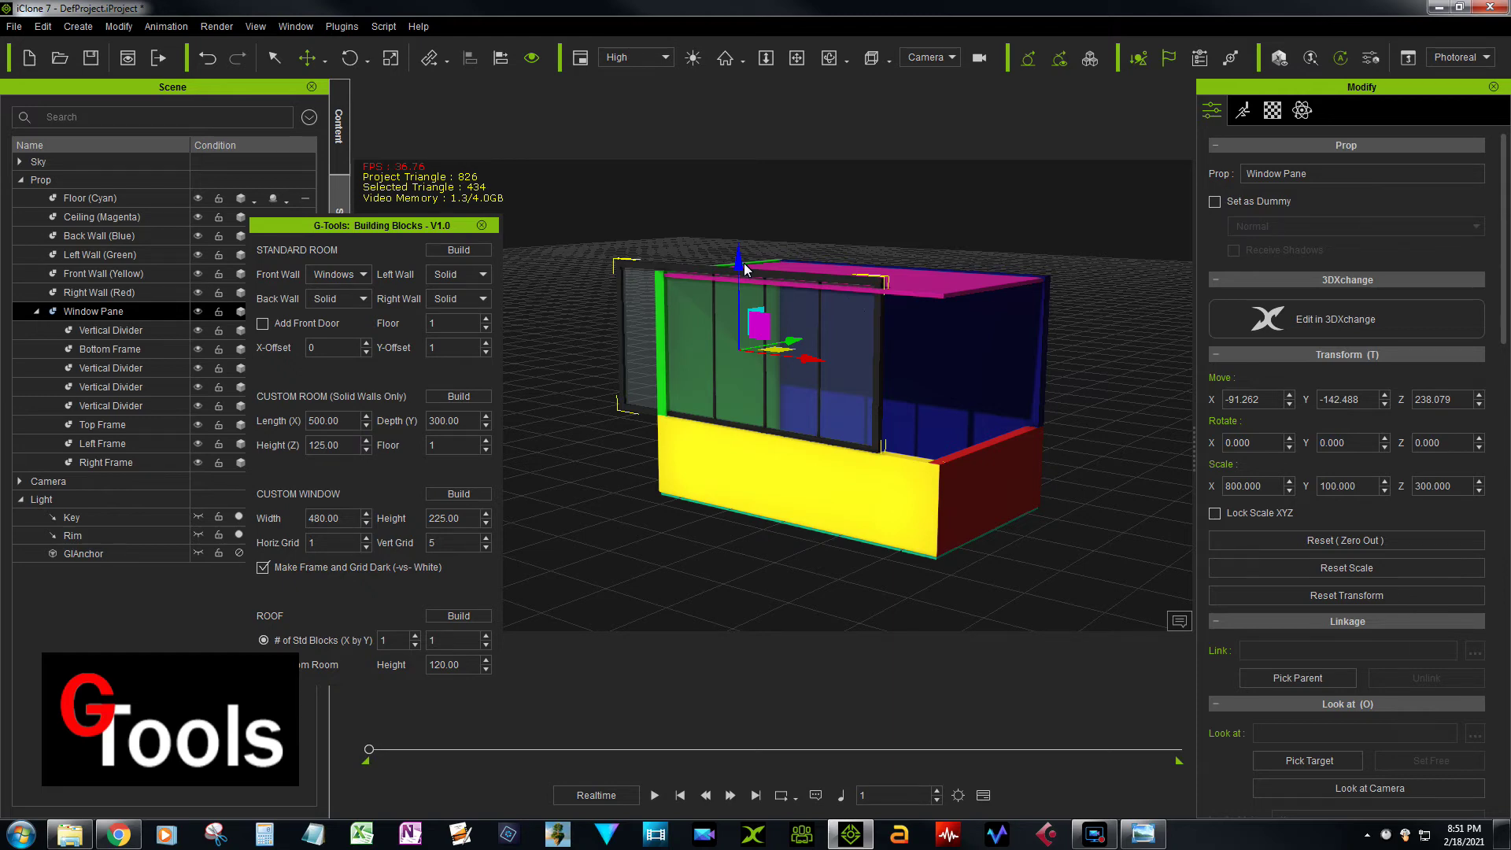
{"action": "left_click_drag", "start_coordinate": [744, 263], "coordinate": [746, 267]}
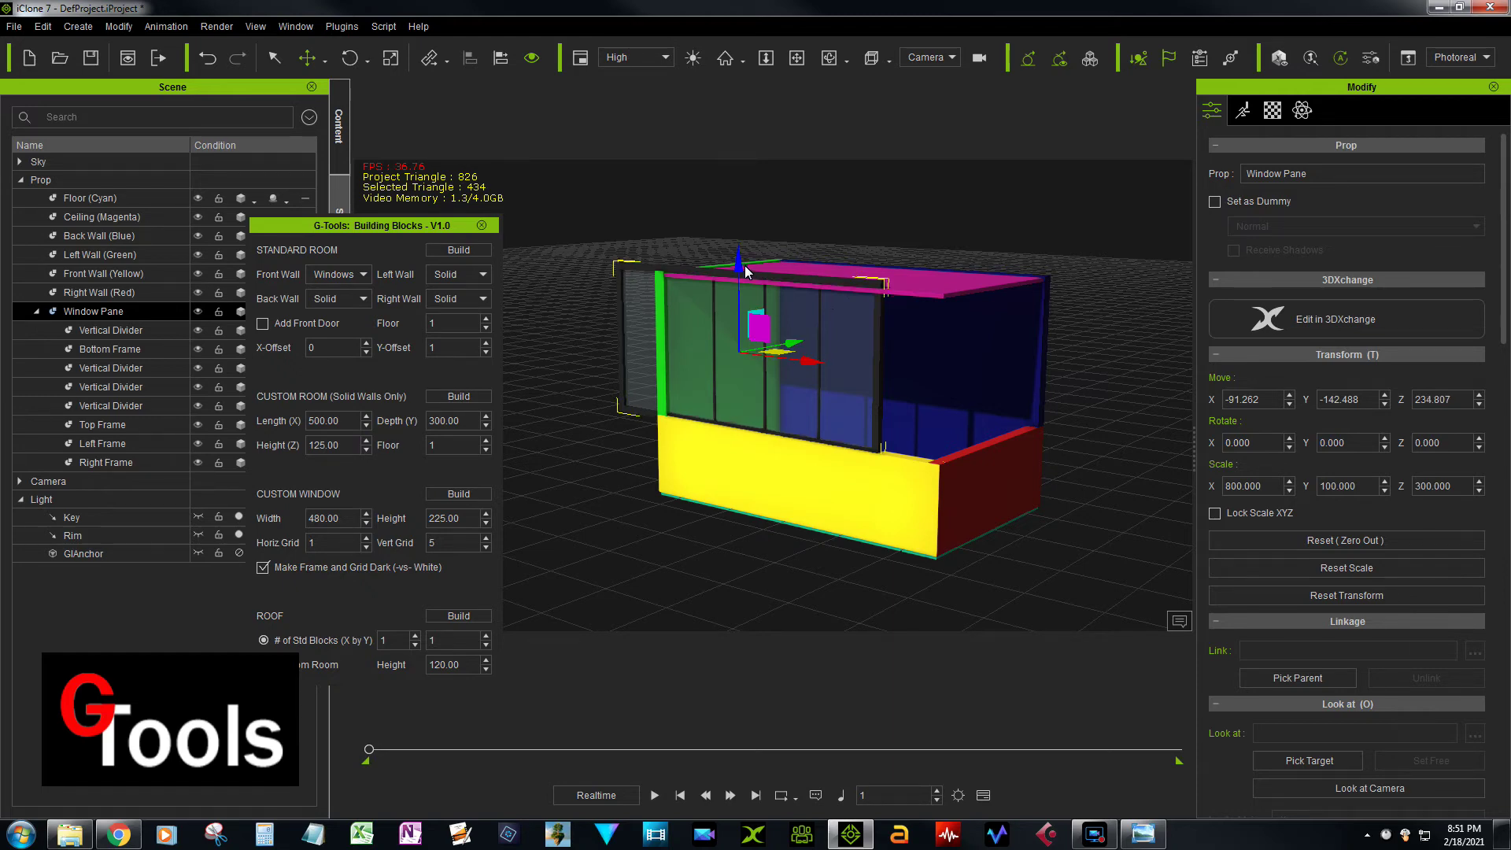
{"action": "left_click_drag", "start_coordinate": [791, 347], "coordinate": [868, 379]}
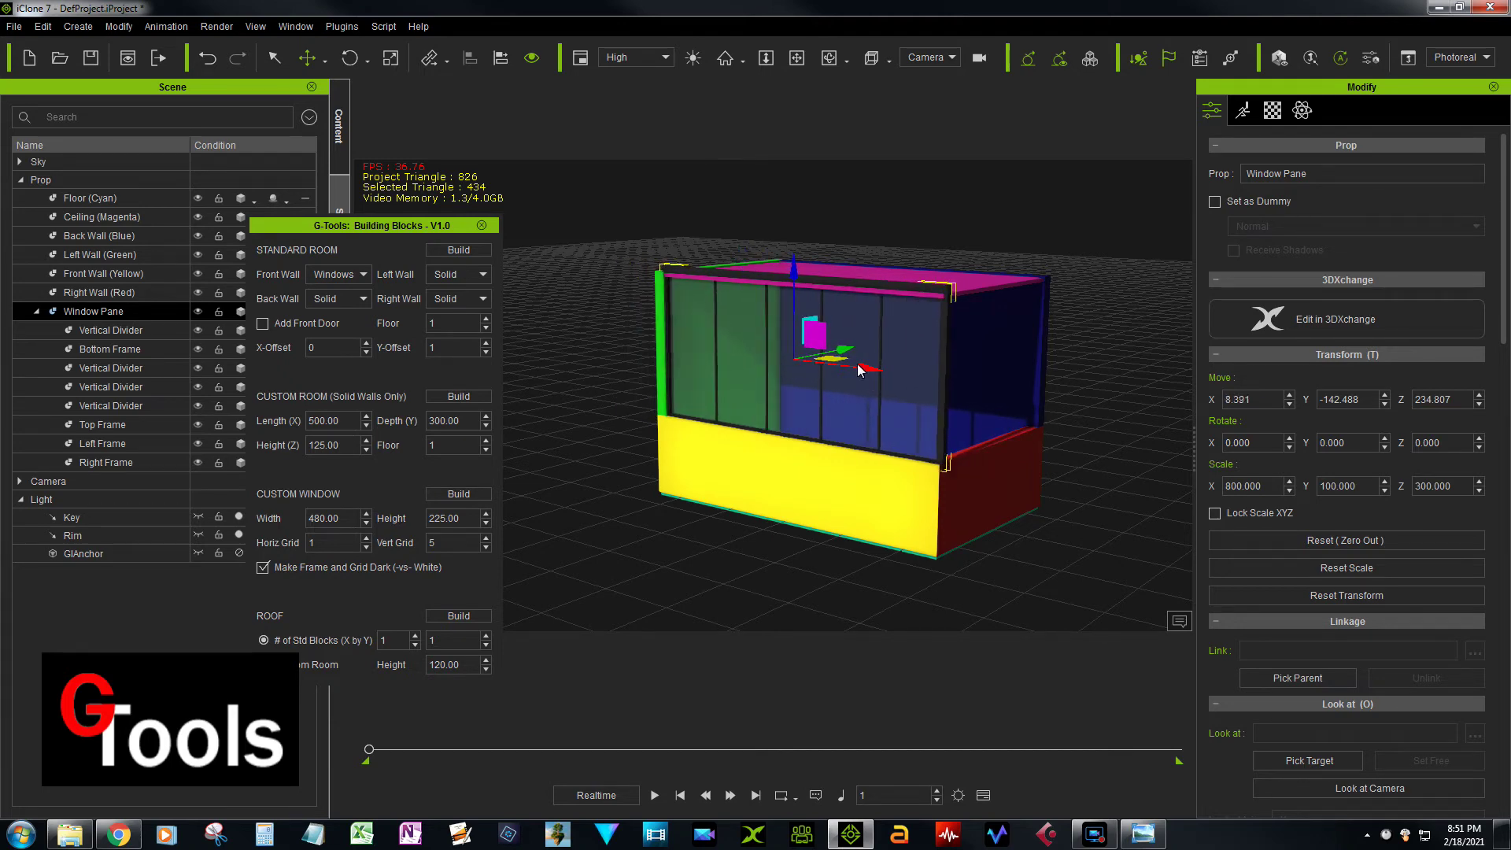
{"action": "left_click_drag", "start_coordinate": [795, 273], "coordinate": [795, 271]}
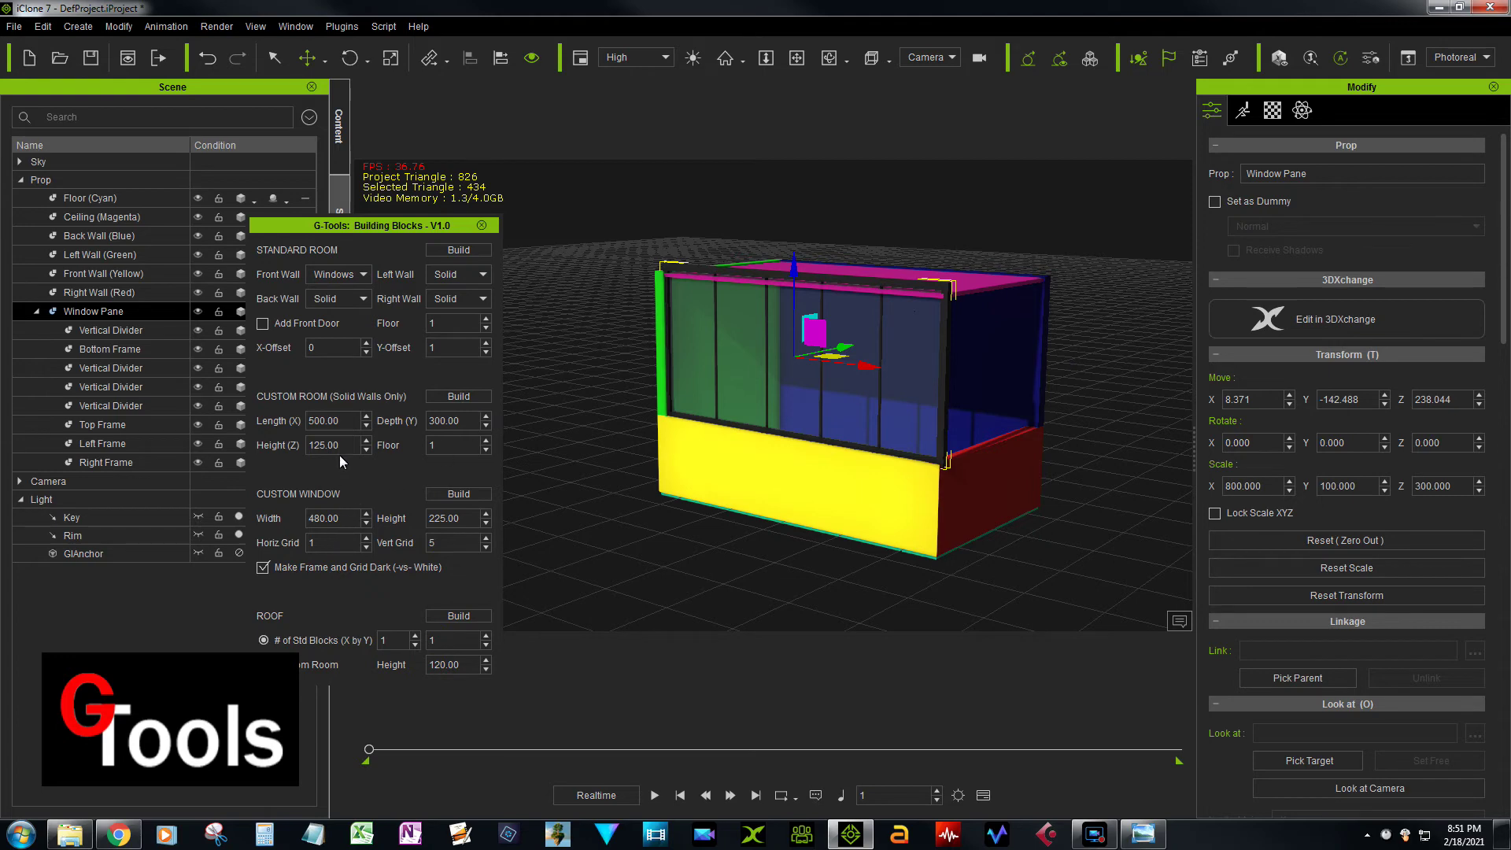
Step: Build a second dark-framed window 280 wide and 225 high with horizontal grid 1 and vertical grid 3
{"action": "left_click", "coordinate": [313, 518]}
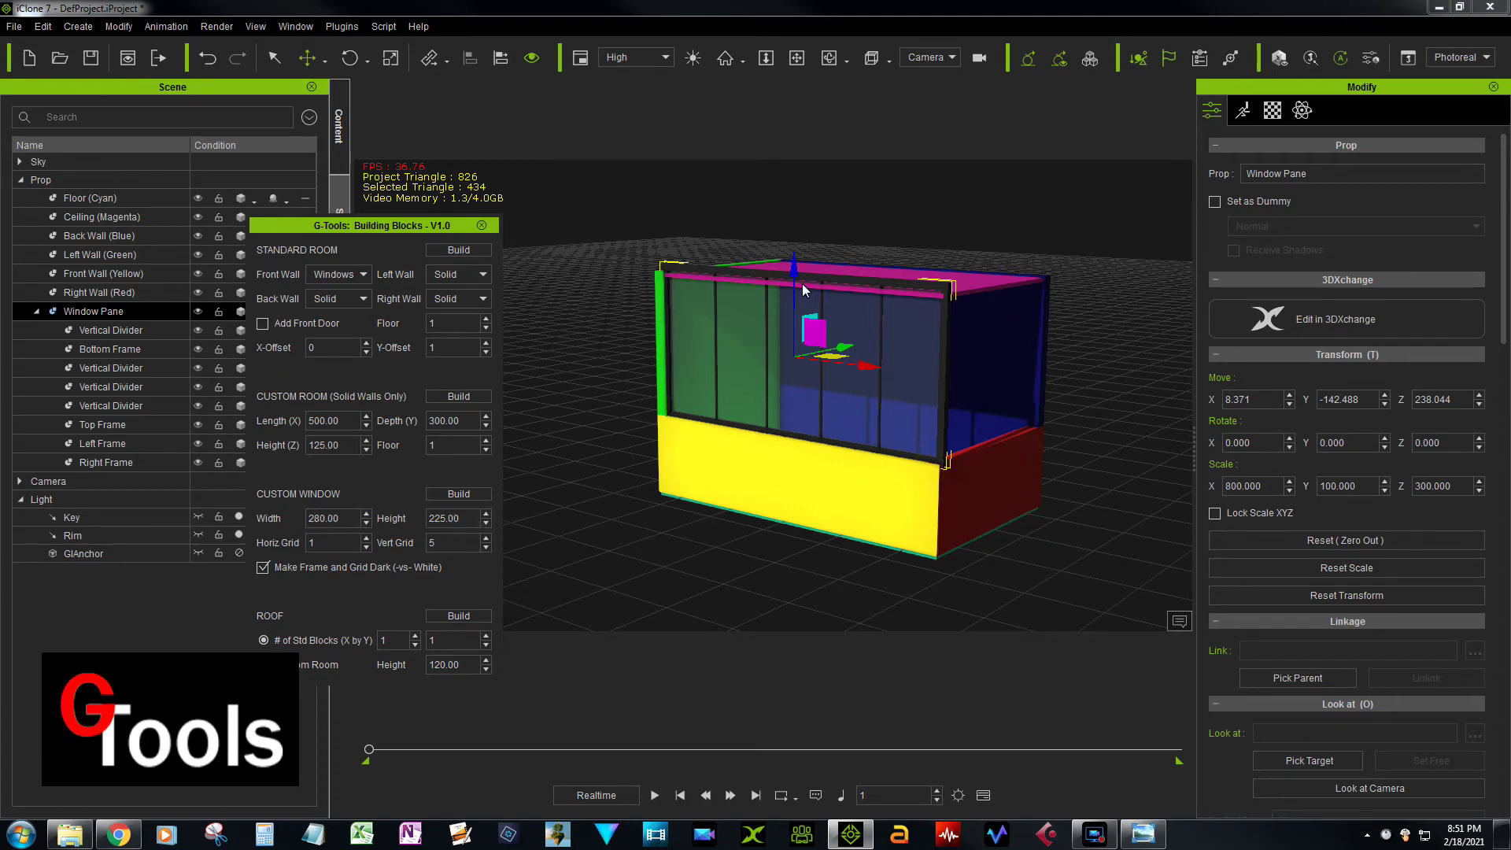
{"action": "double_click", "coordinate": [442, 544]}
{"action": "type", "text": "3"}
{"action": "left_click", "coordinate": [465, 493]}
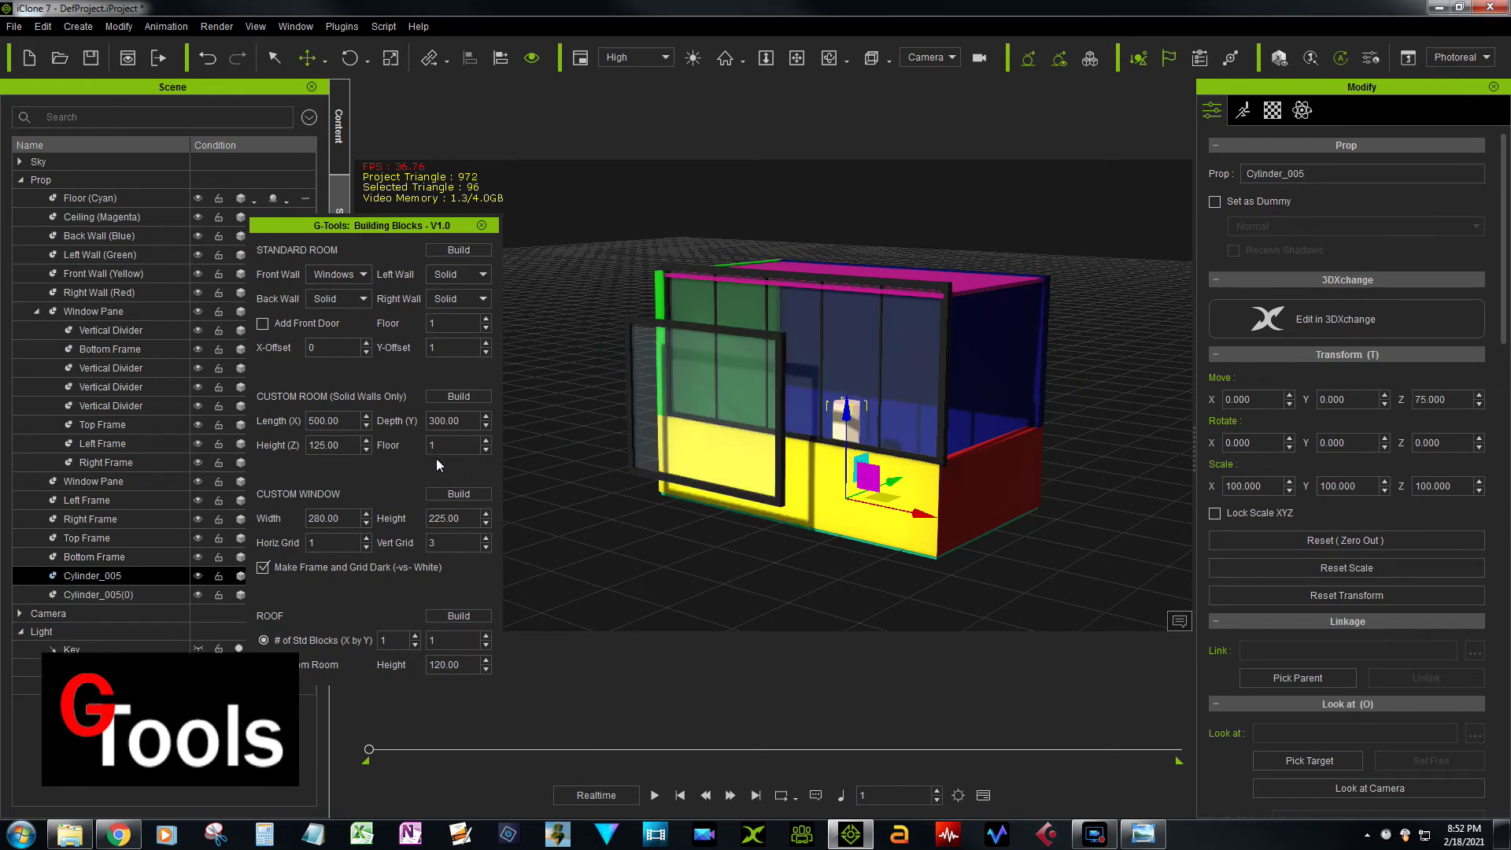
Step: Attach the second window's frame pieces and vertical dividers to its own Window Pane as their parent
{"action": "left_click", "coordinate": [88, 595]}
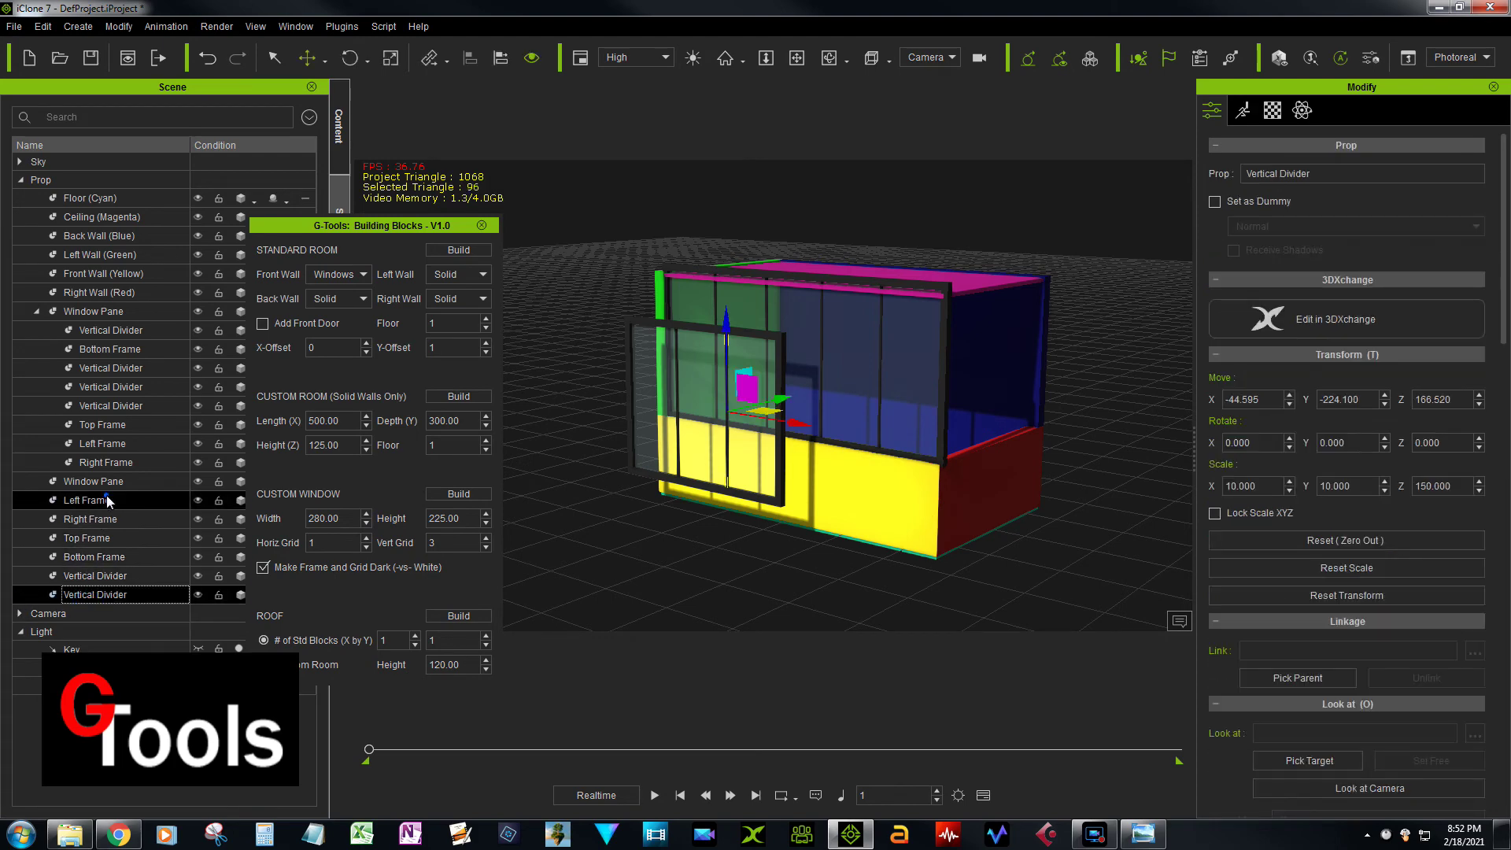
{"action": "left_click", "coordinate": [104, 498], "text": "shift"}
{"action": "left_click", "coordinate": [1313, 563]}
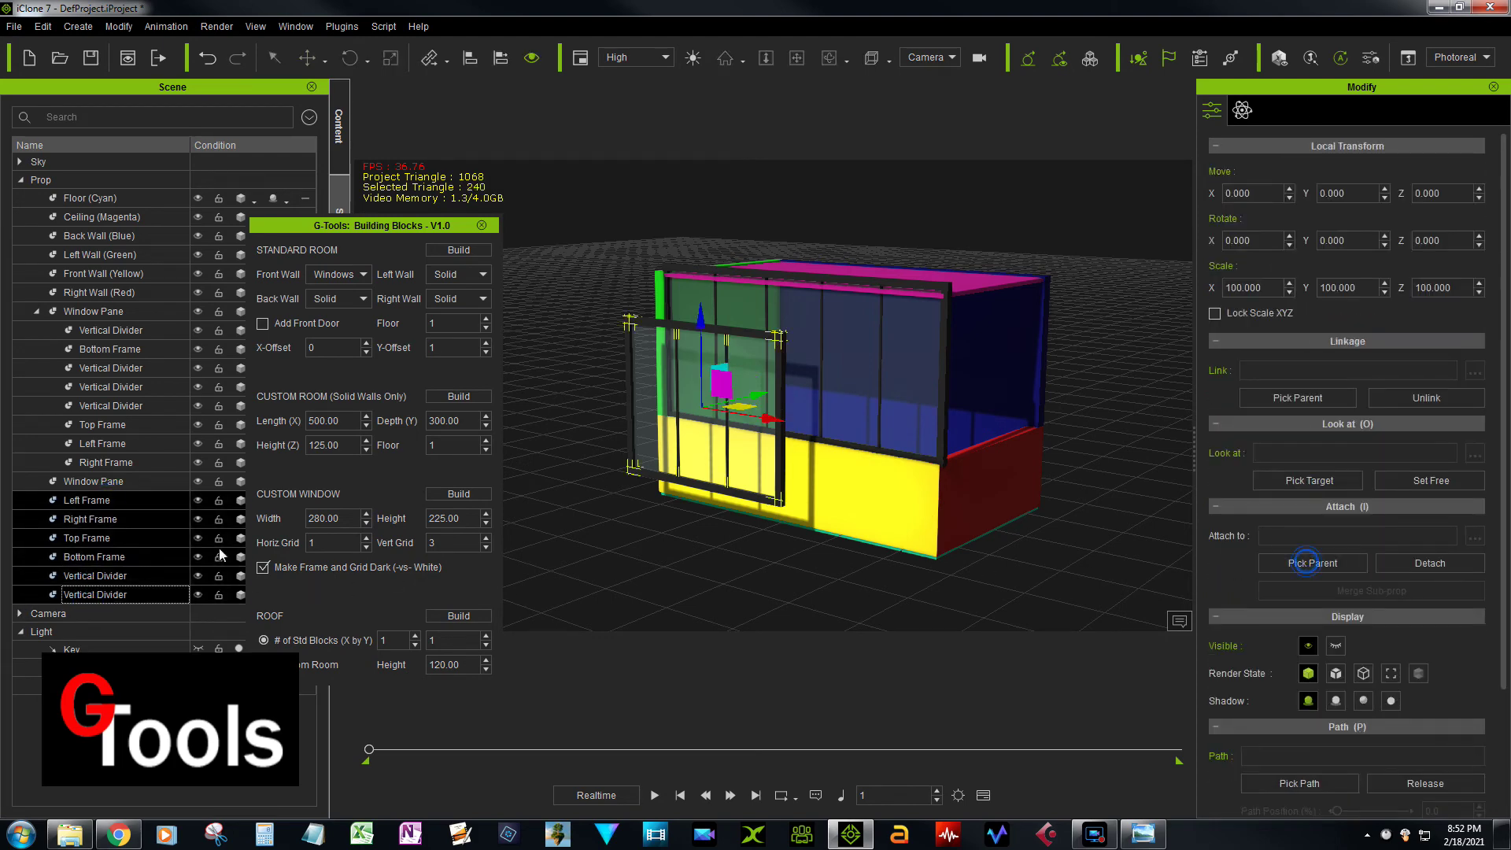
{"action": "left_click", "coordinate": [150, 485]}
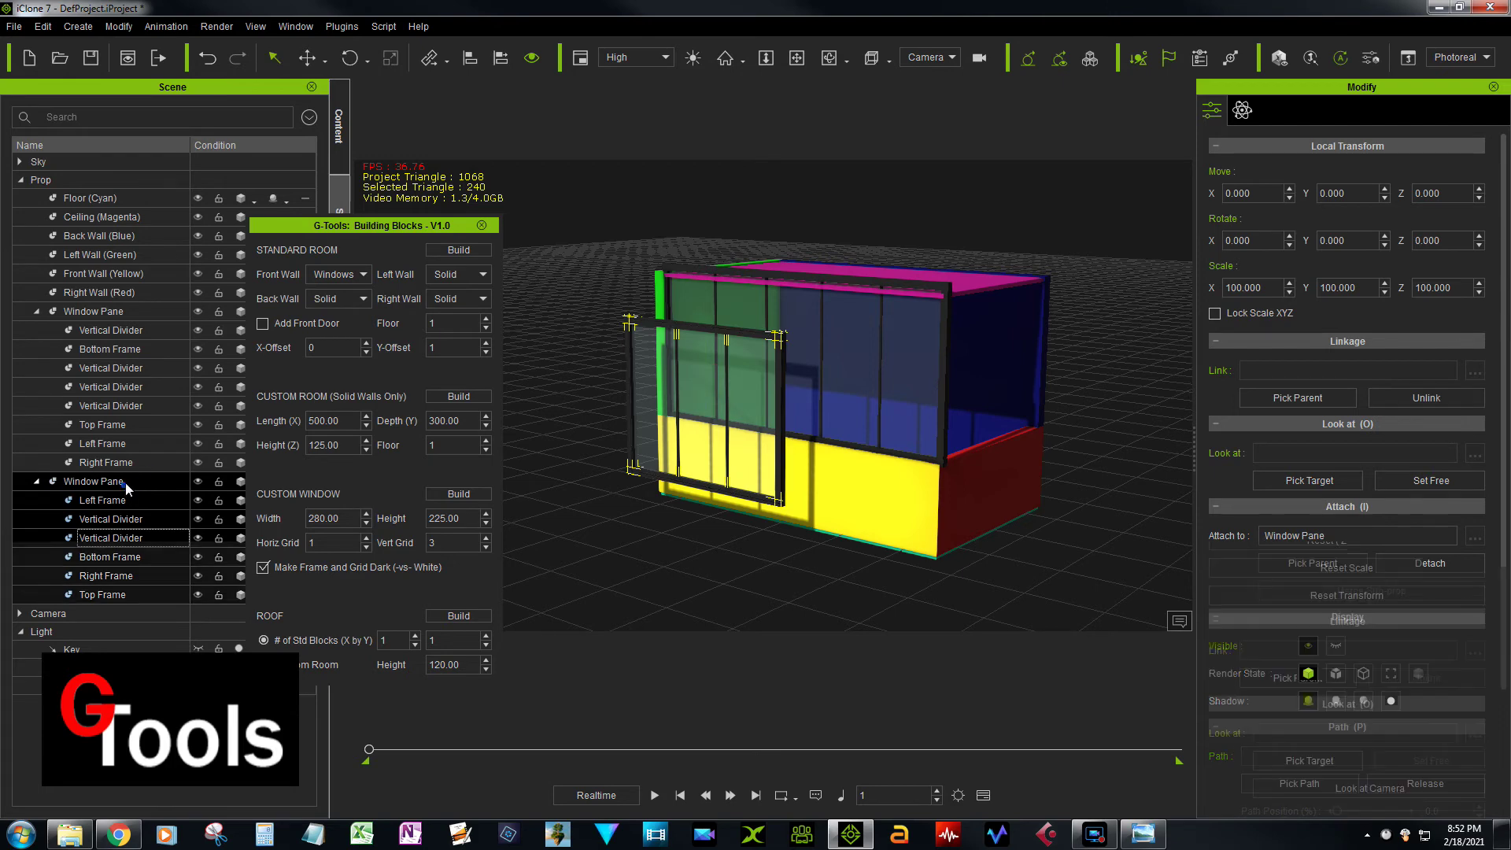
Step: Rotate the second window 90° about Z and move it into the opening above the red right wall, at about X 243.5, Y 3, Z 234
{"action": "left_click", "coordinate": [307, 57]}
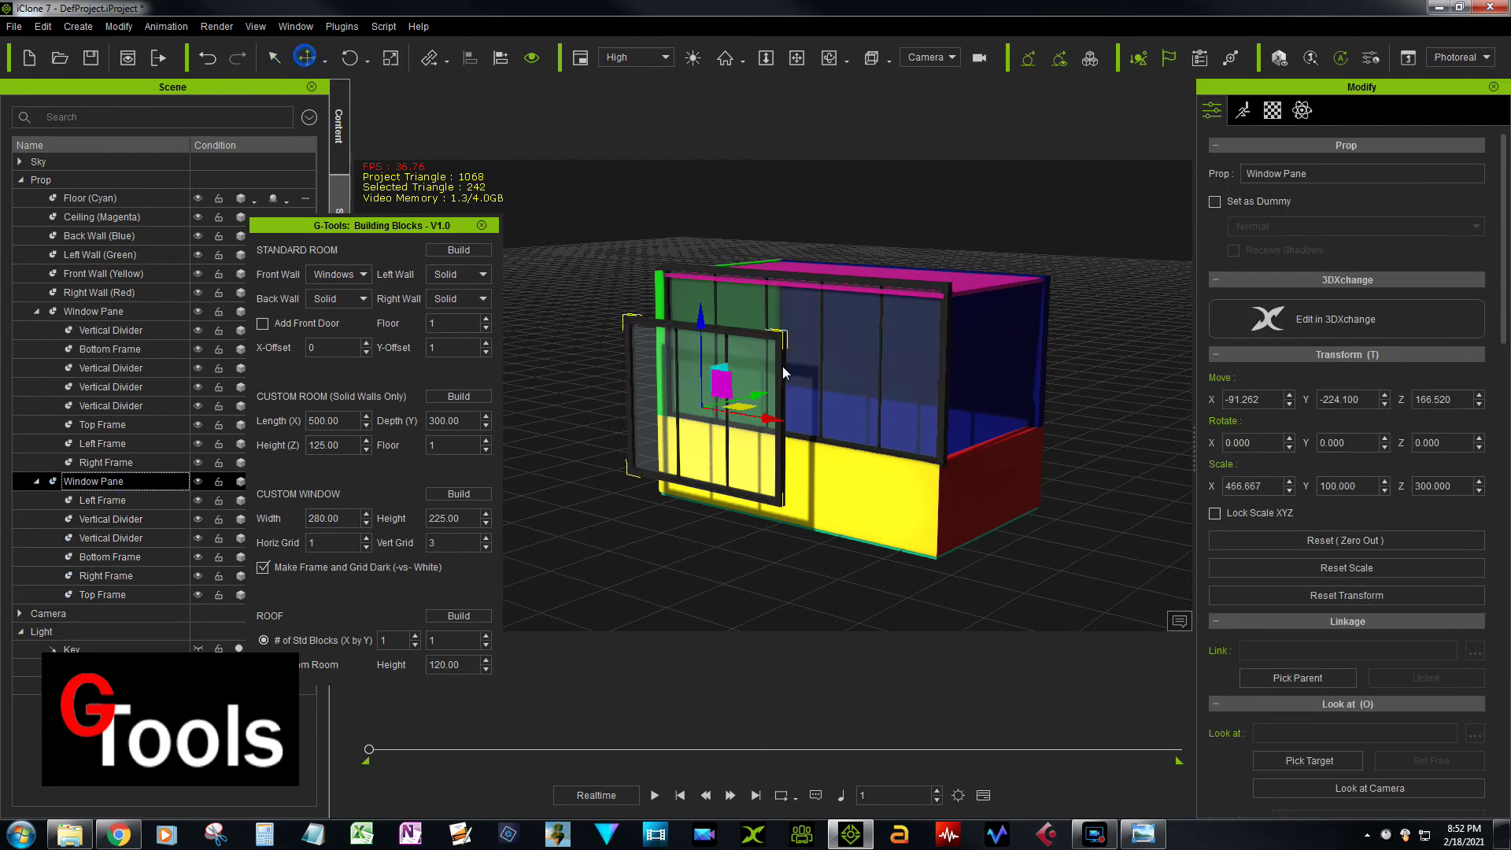
{"action": "left_click_drag", "start_coordinate": [770, 422], "coordinate": [1002, 423]}
{"action": "left_click_drag", "start_coordinate": [1365, 442], "coordinate": [1358, 422]}
{"action": "type", "text": "90"}
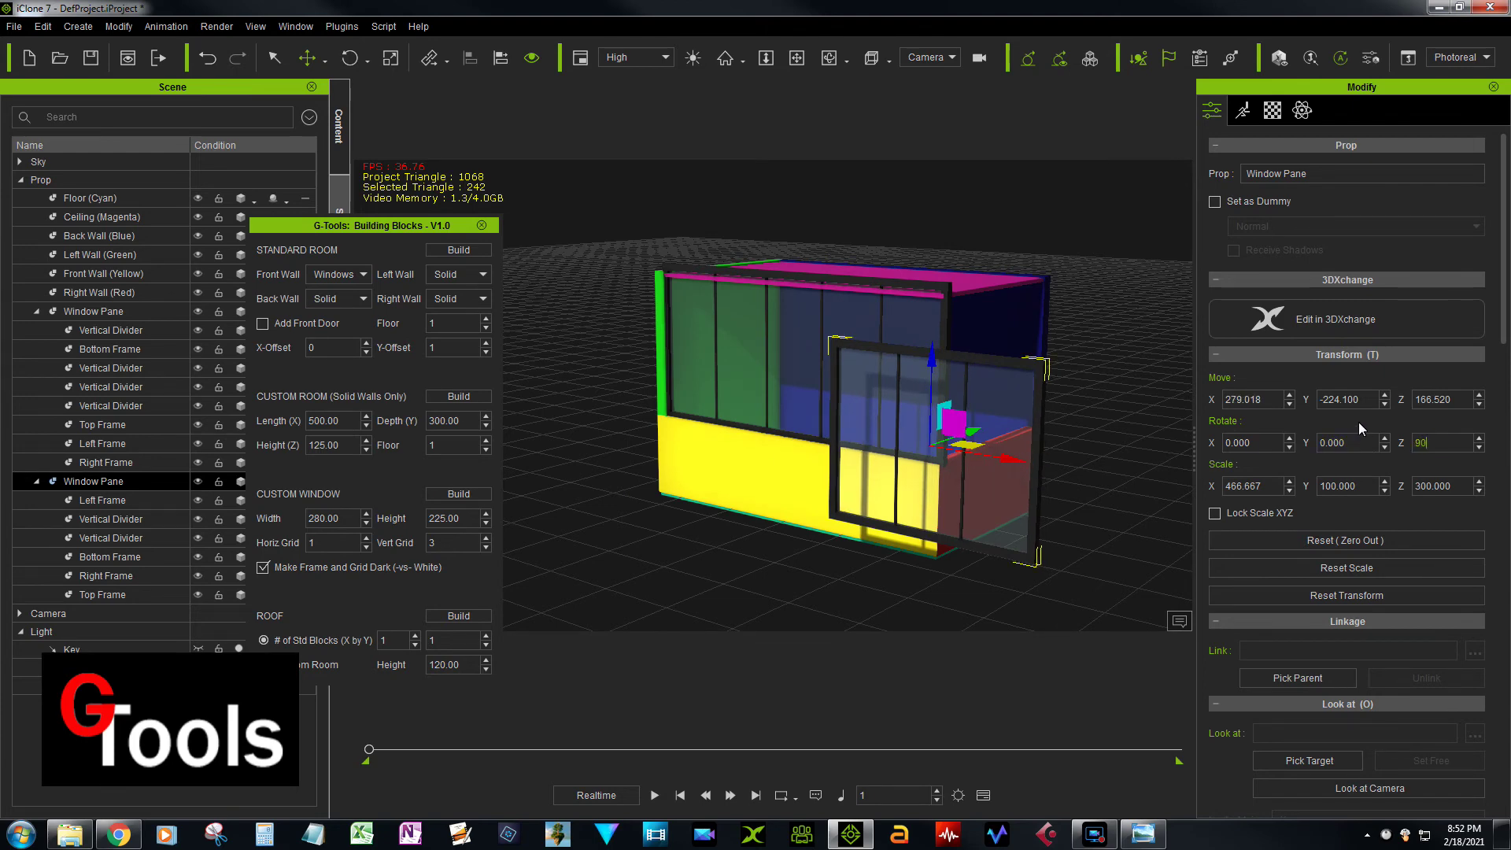
{"action": "key", "text": "Return"}
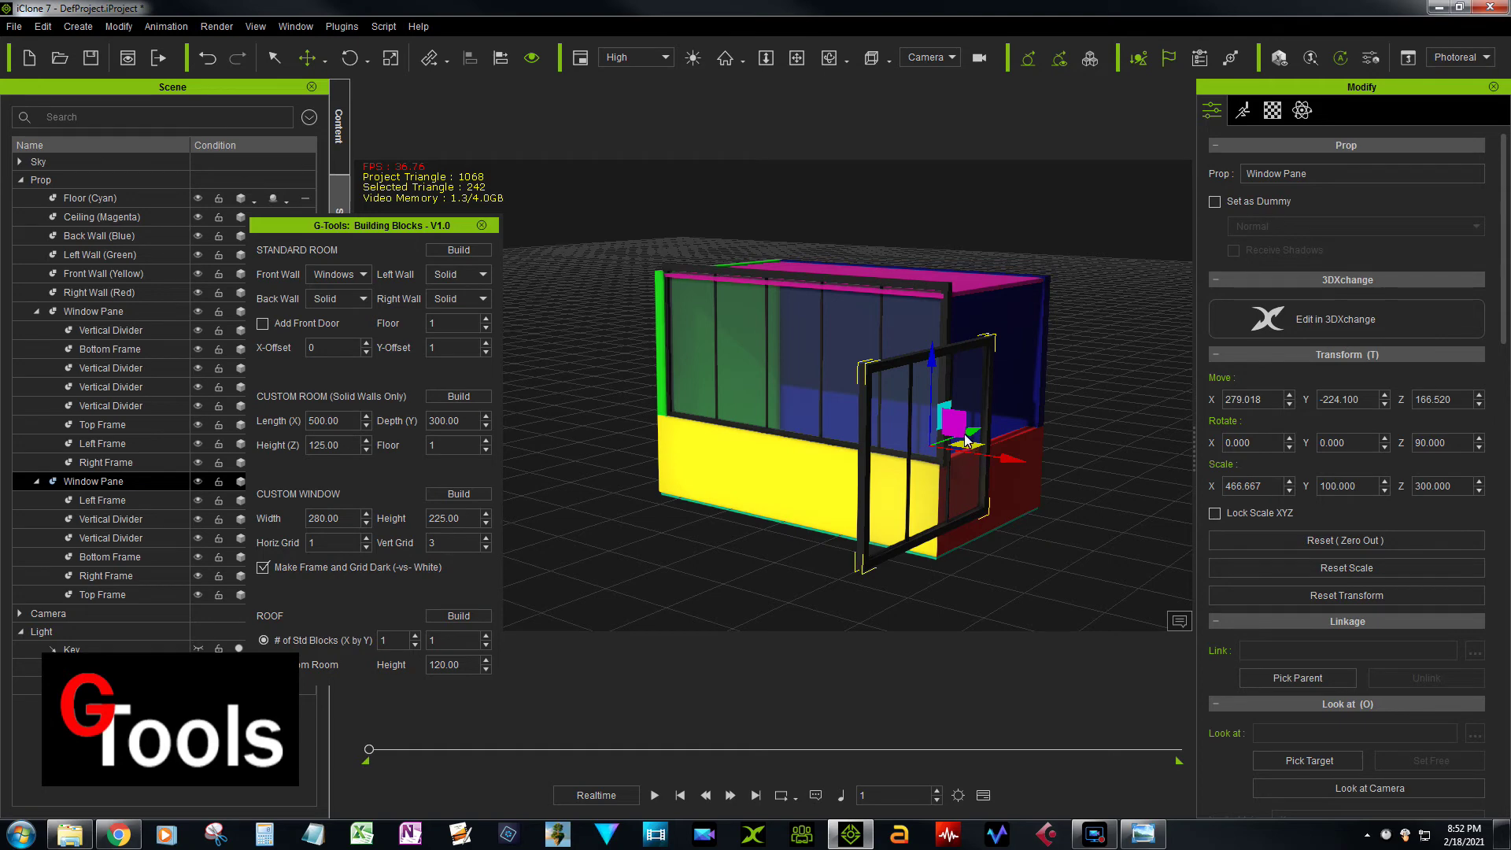
{"action": "left_click_drag", "start_coordinate": [1012, 469], "coordinate": [1031, 395]}
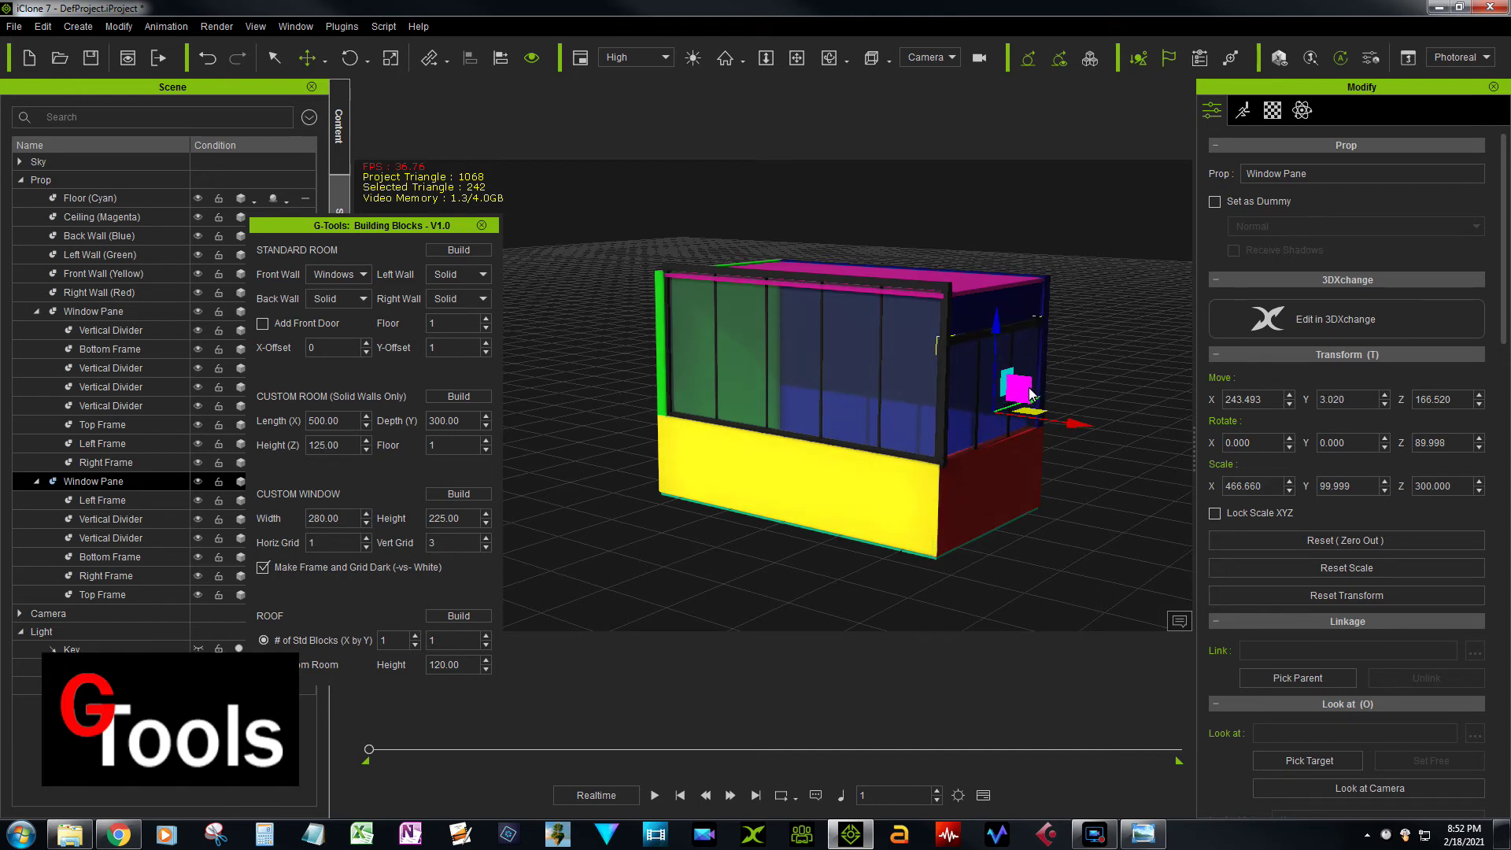
{"action": "left_click_drag", "start_coordinate": [999, 329], "coordinate": [1005, 272]}
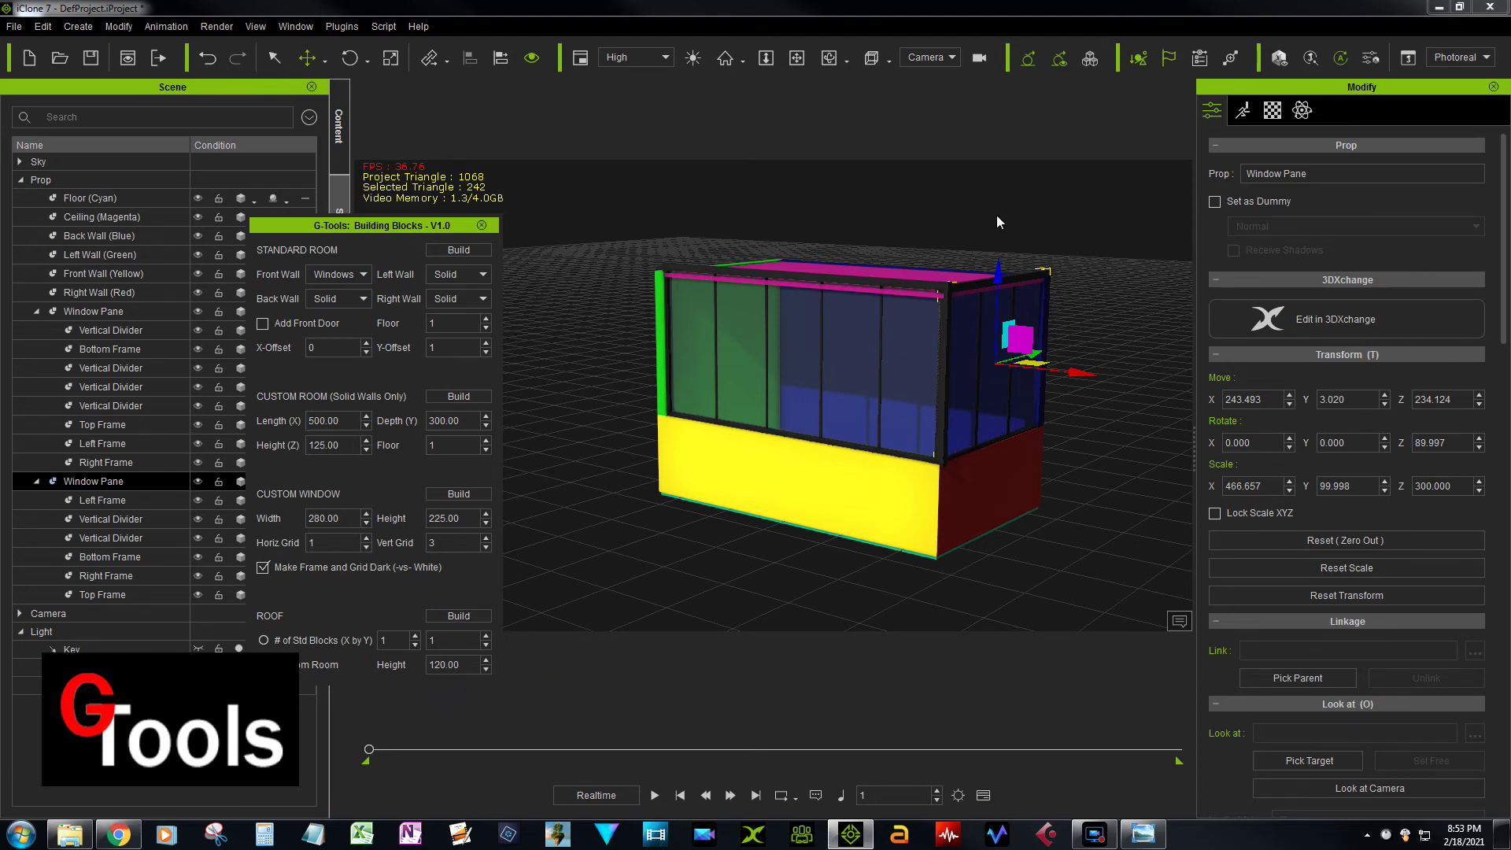
Step: Build a custom-room roof with a height of 30
{"action": "left_click_drag", "start_coordinate": [463, 666], "coordinate": [403, 666]}
{"action": "type", "text": "30"}
{"action": "left_click", "coordinate": [472, 618]}
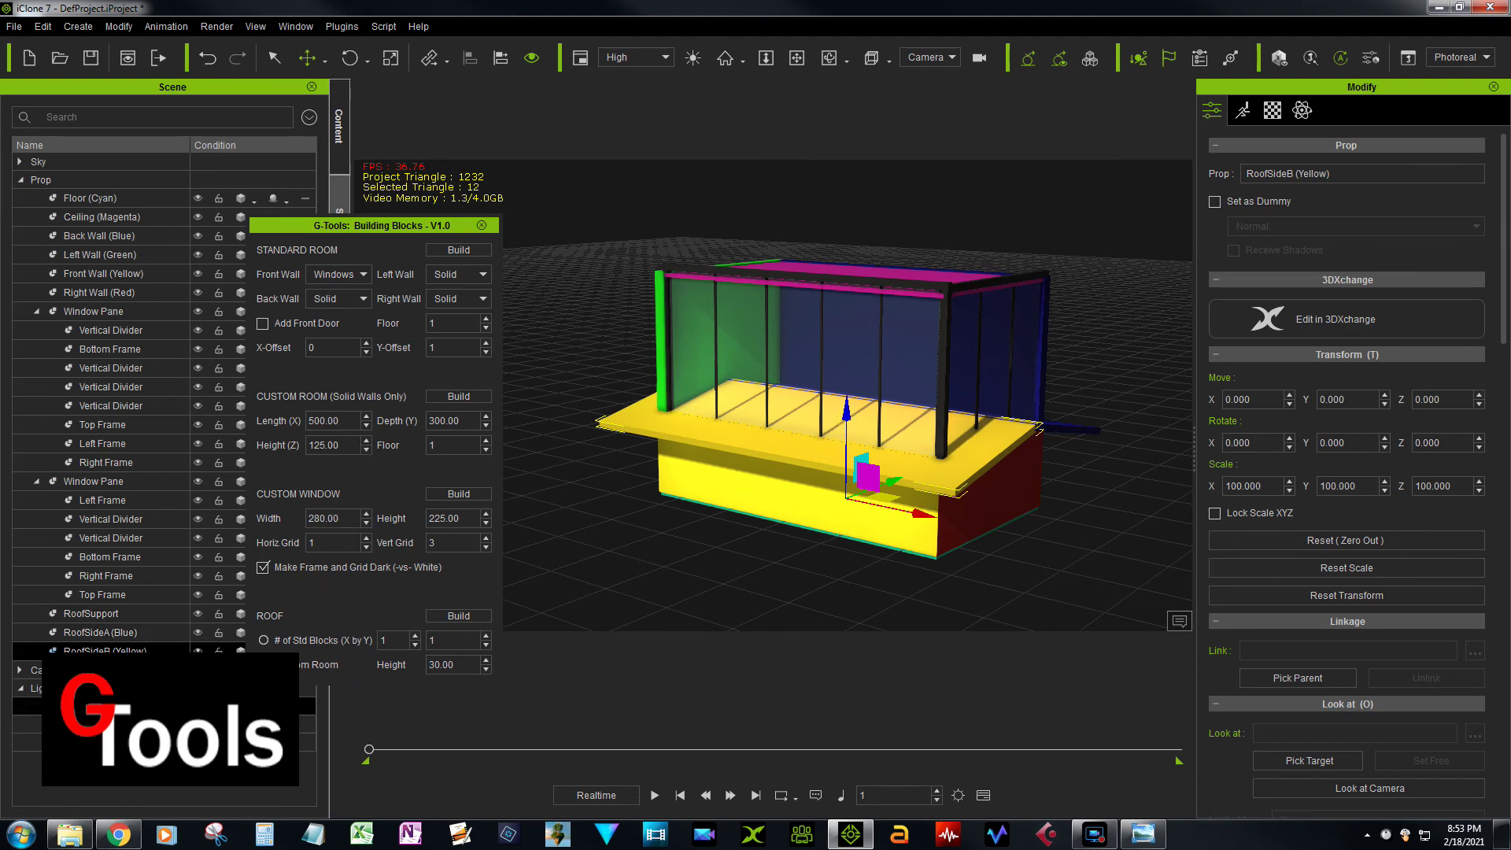
Step: Replace the roof with one built for a custom room height of 350 and raise its three pieces slightly clear of the ceiling
{"action": "left_click", "coordinate": [126, 615]}
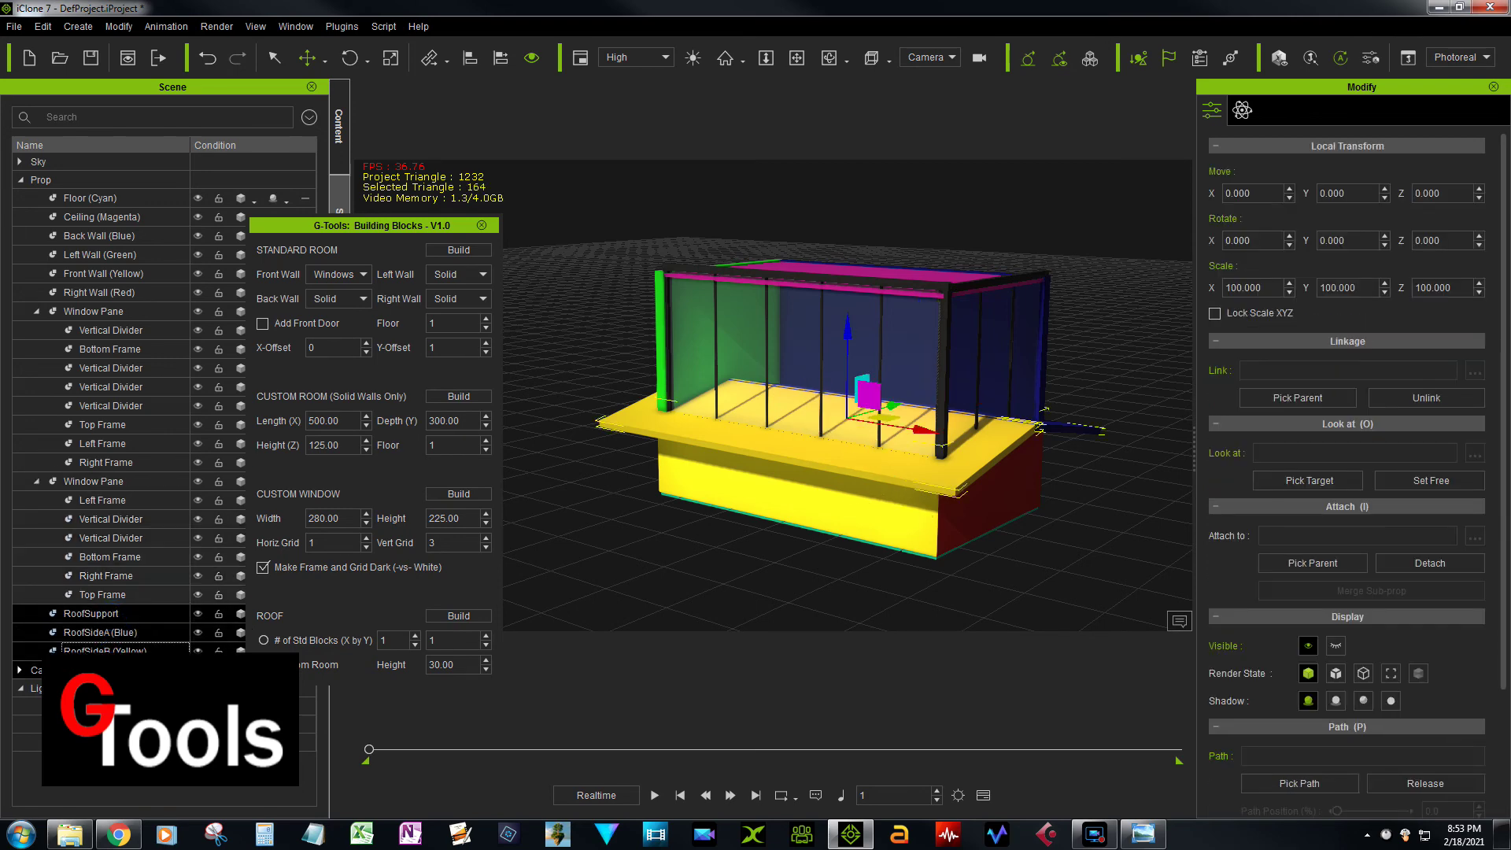
{"action": "key", "text": "Delete"}
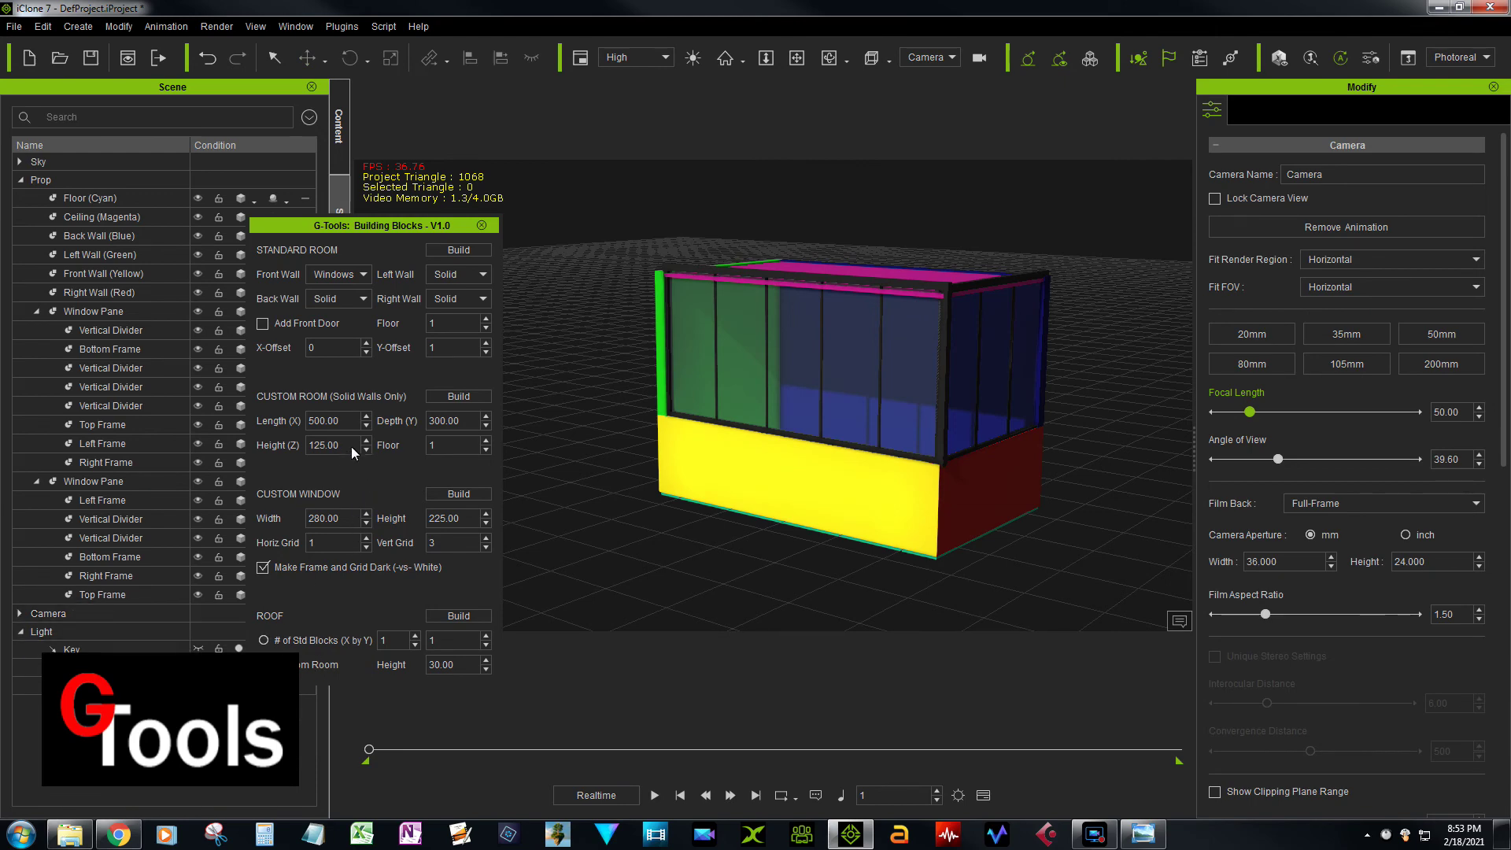
{"action": "left_click_drag", "start_coordinate": [351, 446], "coordinate": [271, 439]}
{"action": "type", "text": "350"}
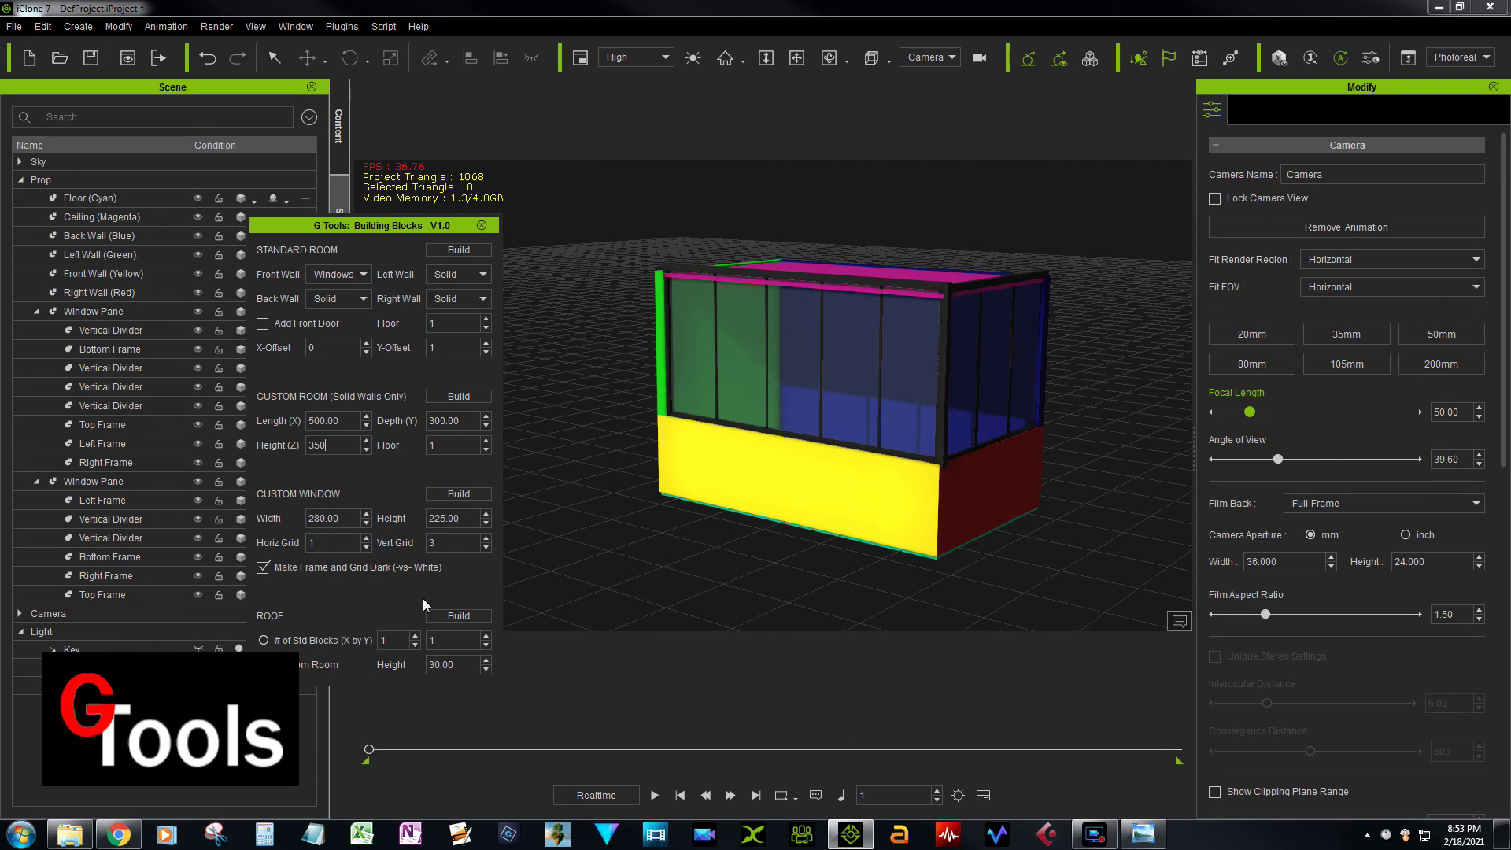
{"action": "left_click", "coordinate": [461, 615]}
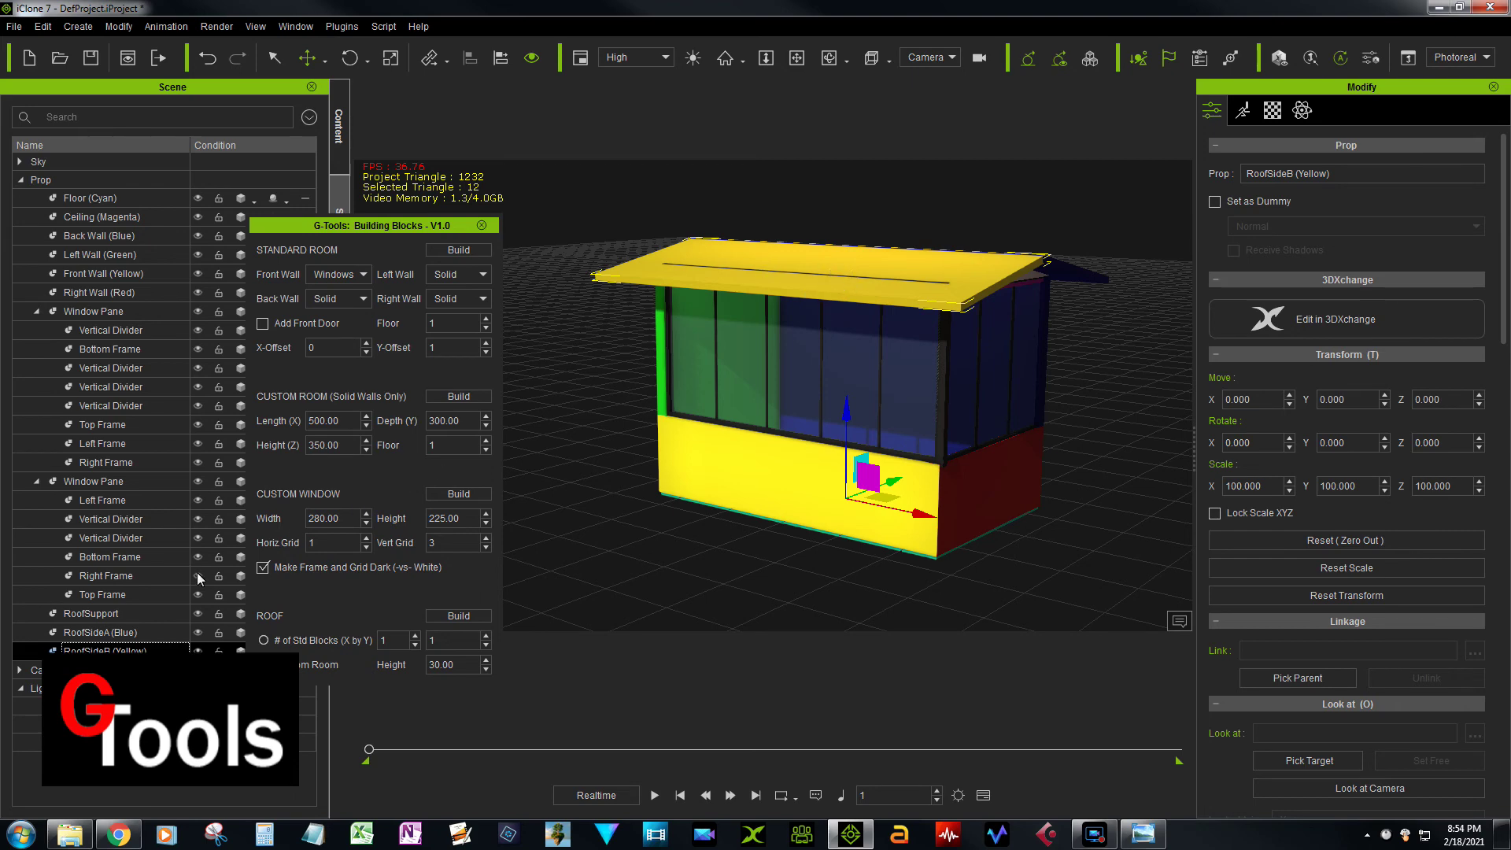
{"action": "left_click", "coordinate": [122, 620]}
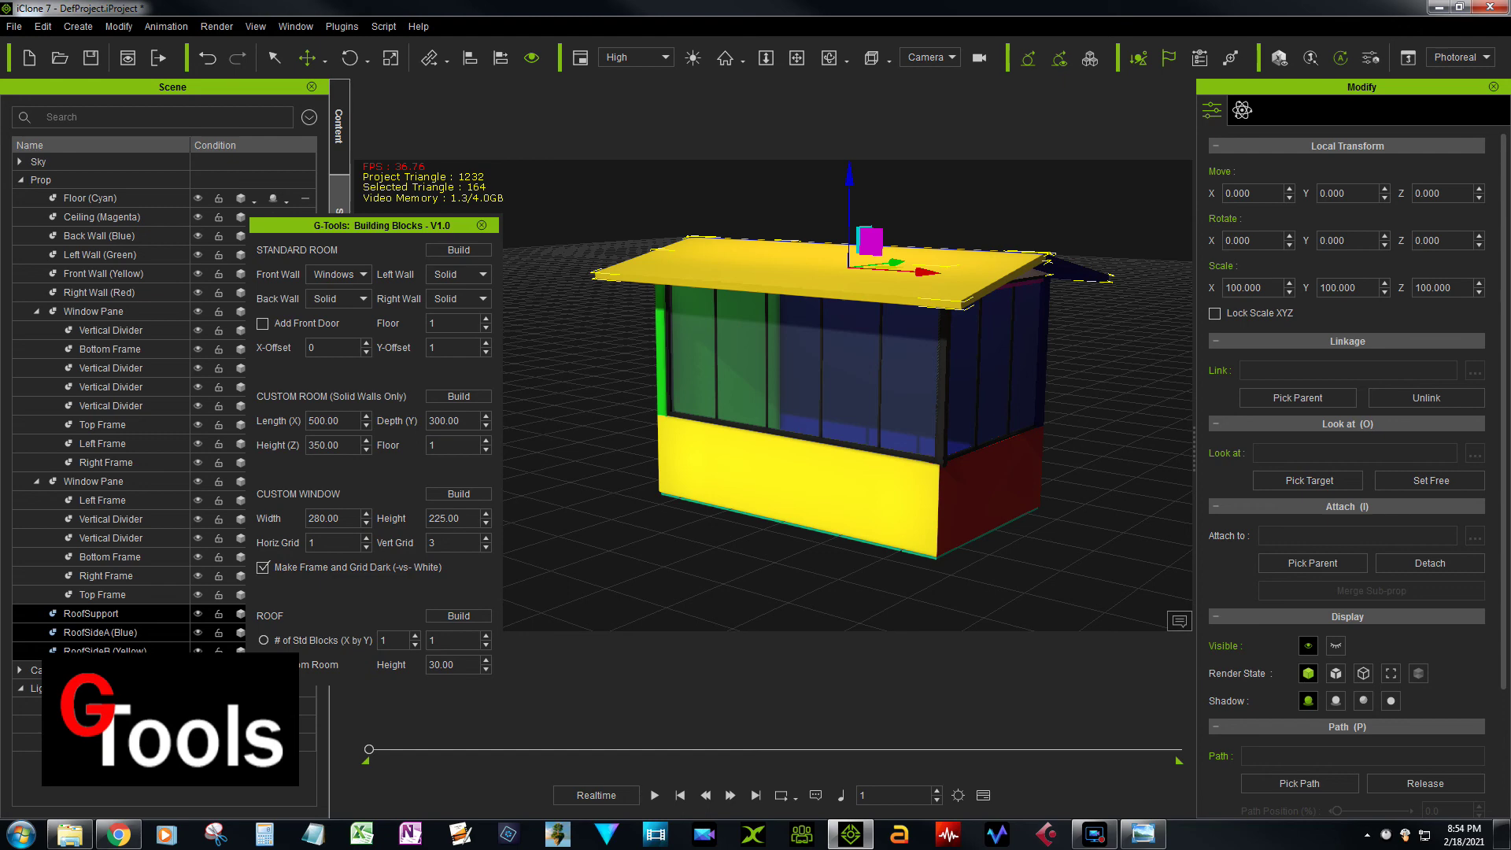
Step: Apply a weathered gray concrete material to the front and right walls and a square stone-tile material to the left wall
{"action": "left_click_drag", "start_coordinate": [1510, 484], "coordinate": [882, 494]}
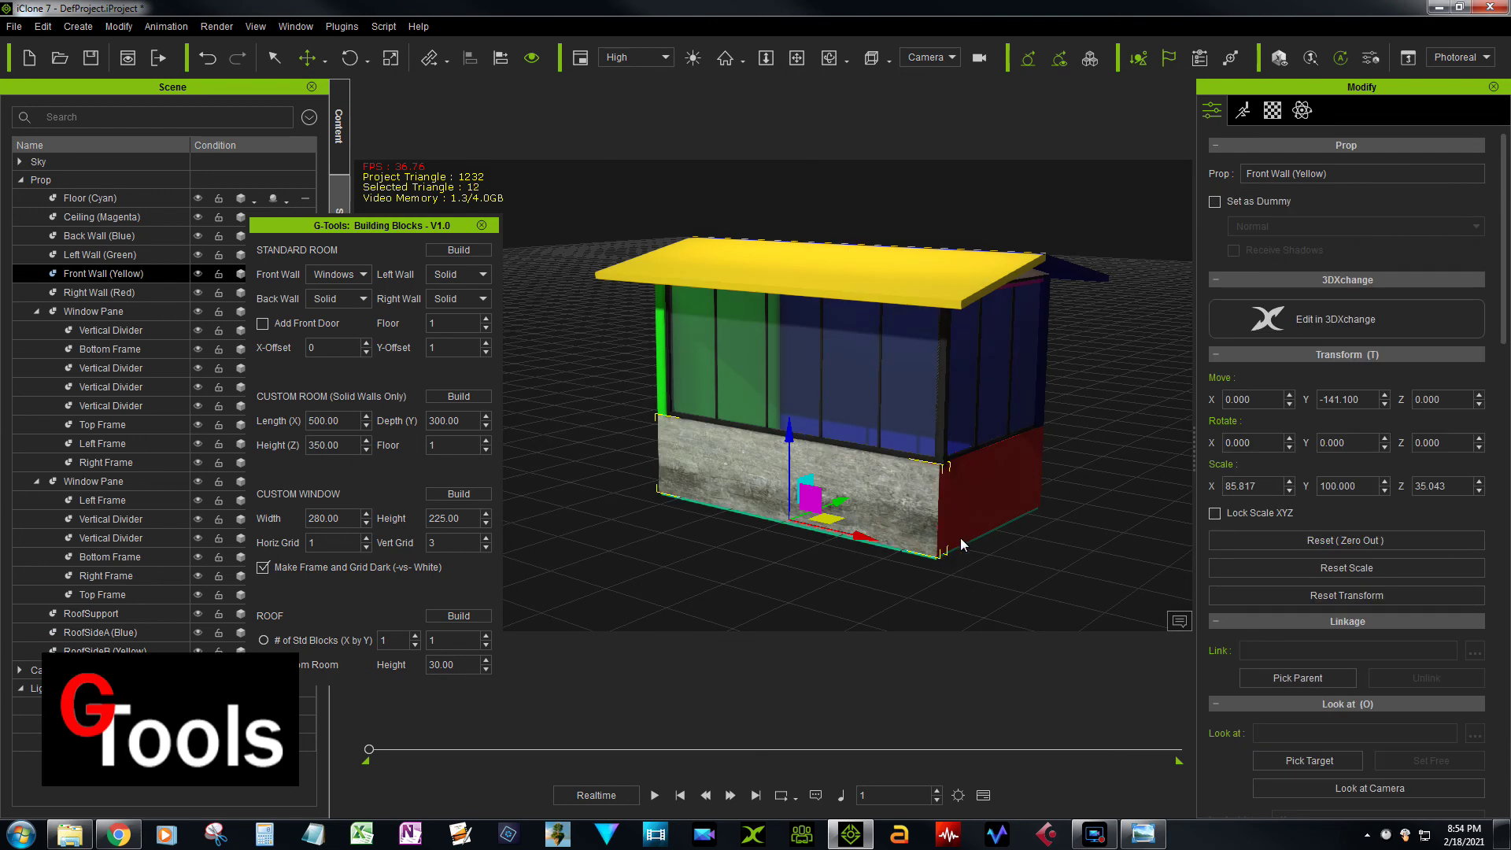
{"action": "left_click_drag", "start_coordinate": [1510, 441], "coordinate": [1021, 527]}
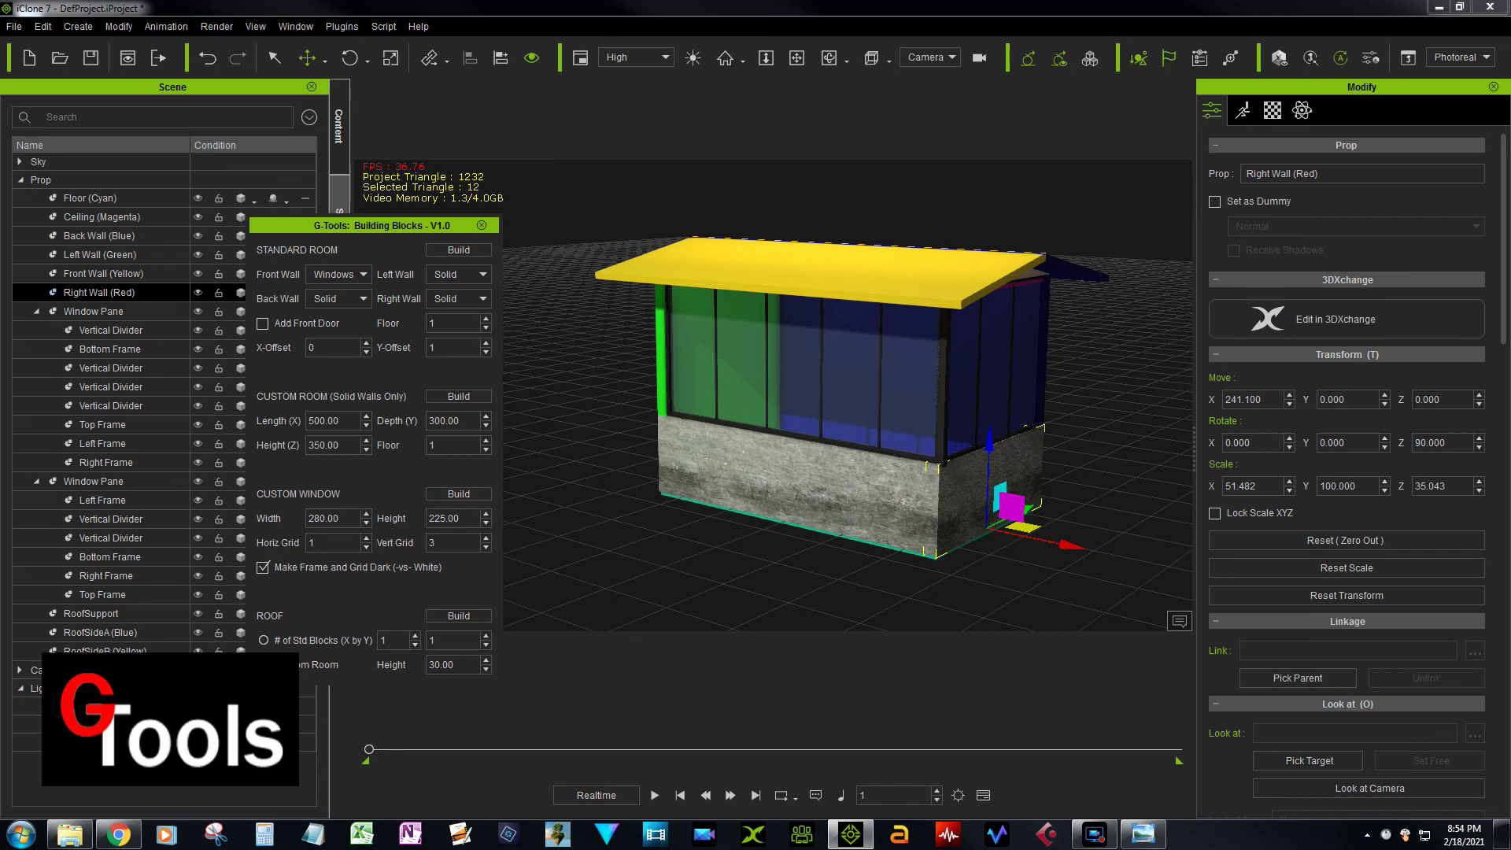
{"action": "left_click_drag", "start_coordinate": [772, 347], "coordinate": [660, 342]}
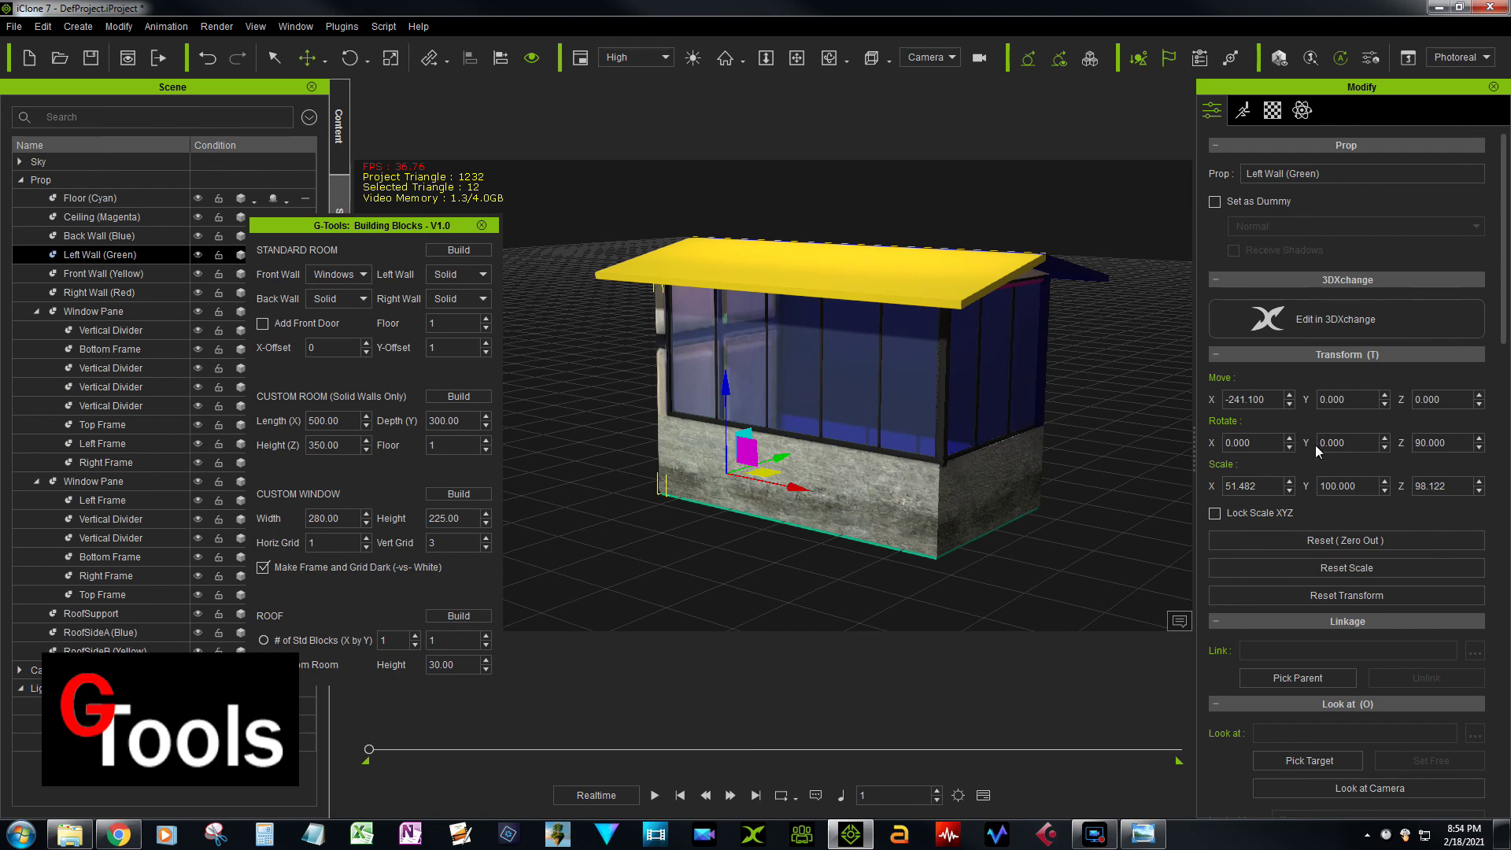
Step: Set the left wall's texture tiling to 5 with the ratio locked and all channels affected
{"action": "left_click", "coordinate": [1273, 110]}
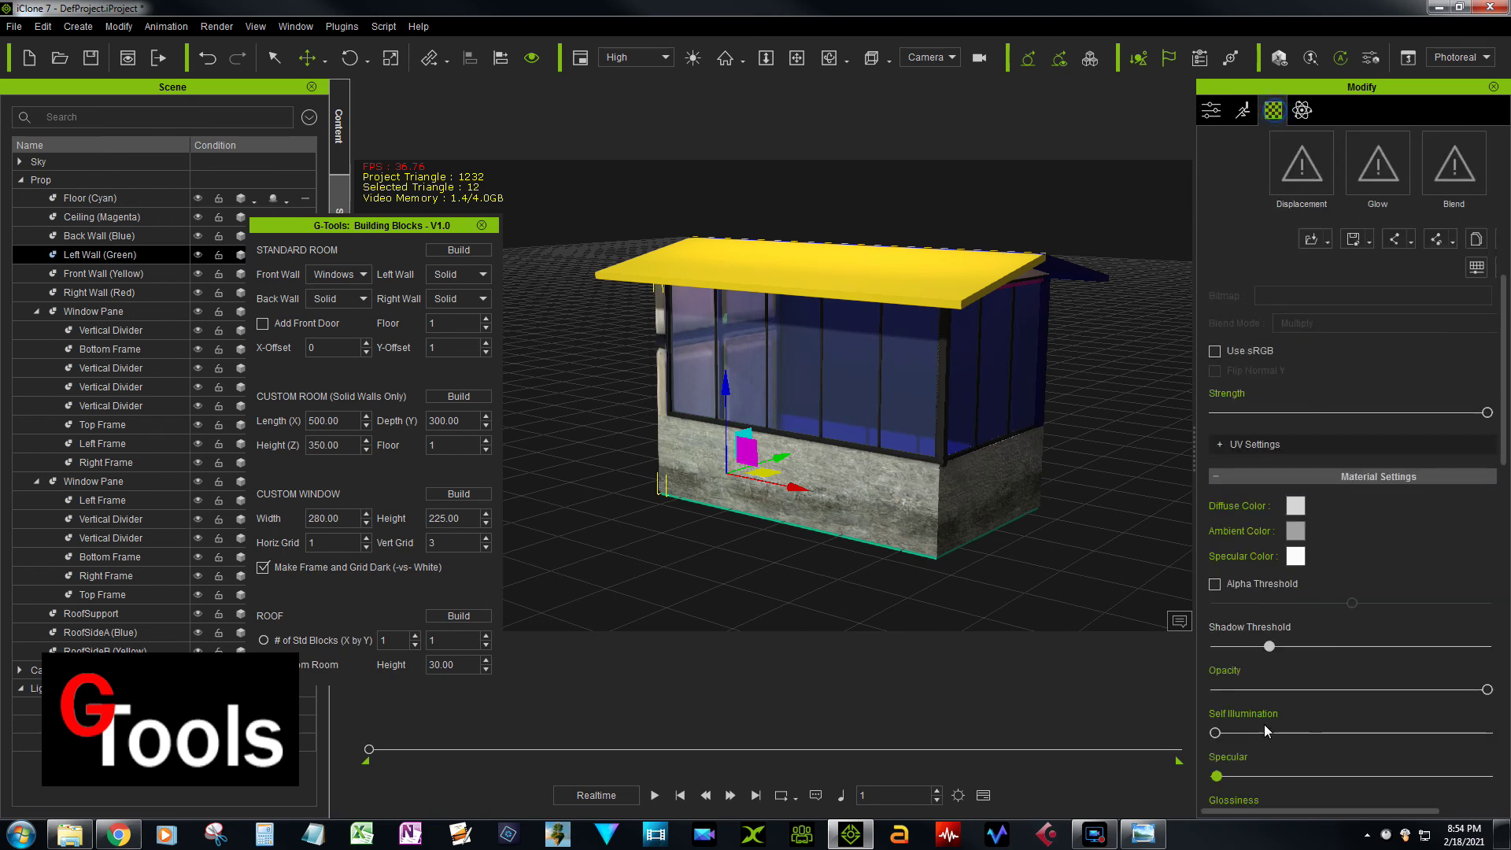
{"action": "scroll", "coordinate": [1301, 578], "scroll_direction": "down", "scroll_amount": 5}
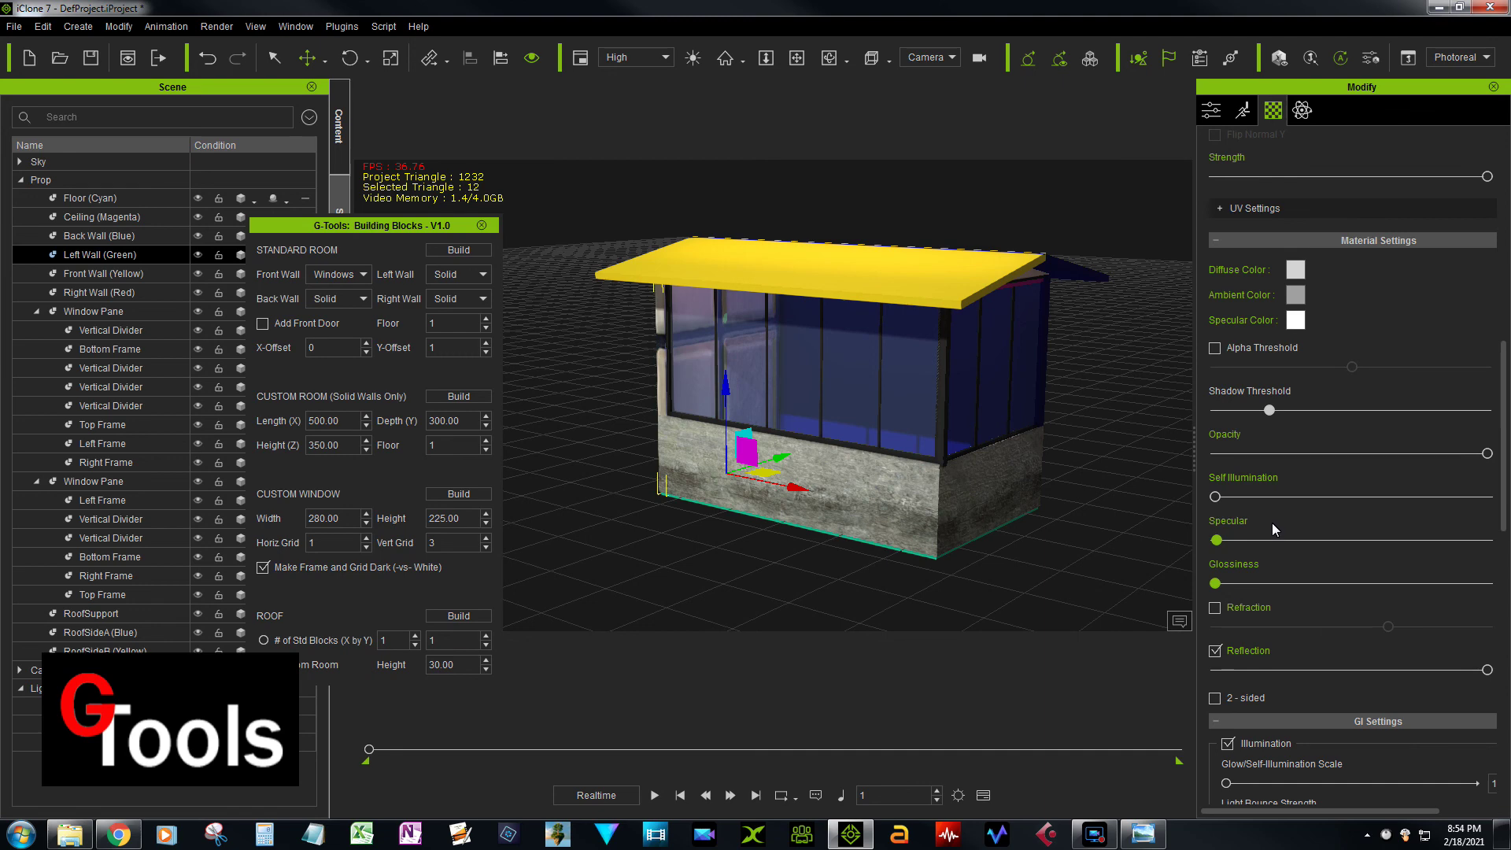
{"action": "left_click", "coordinate": [1217, 208]}
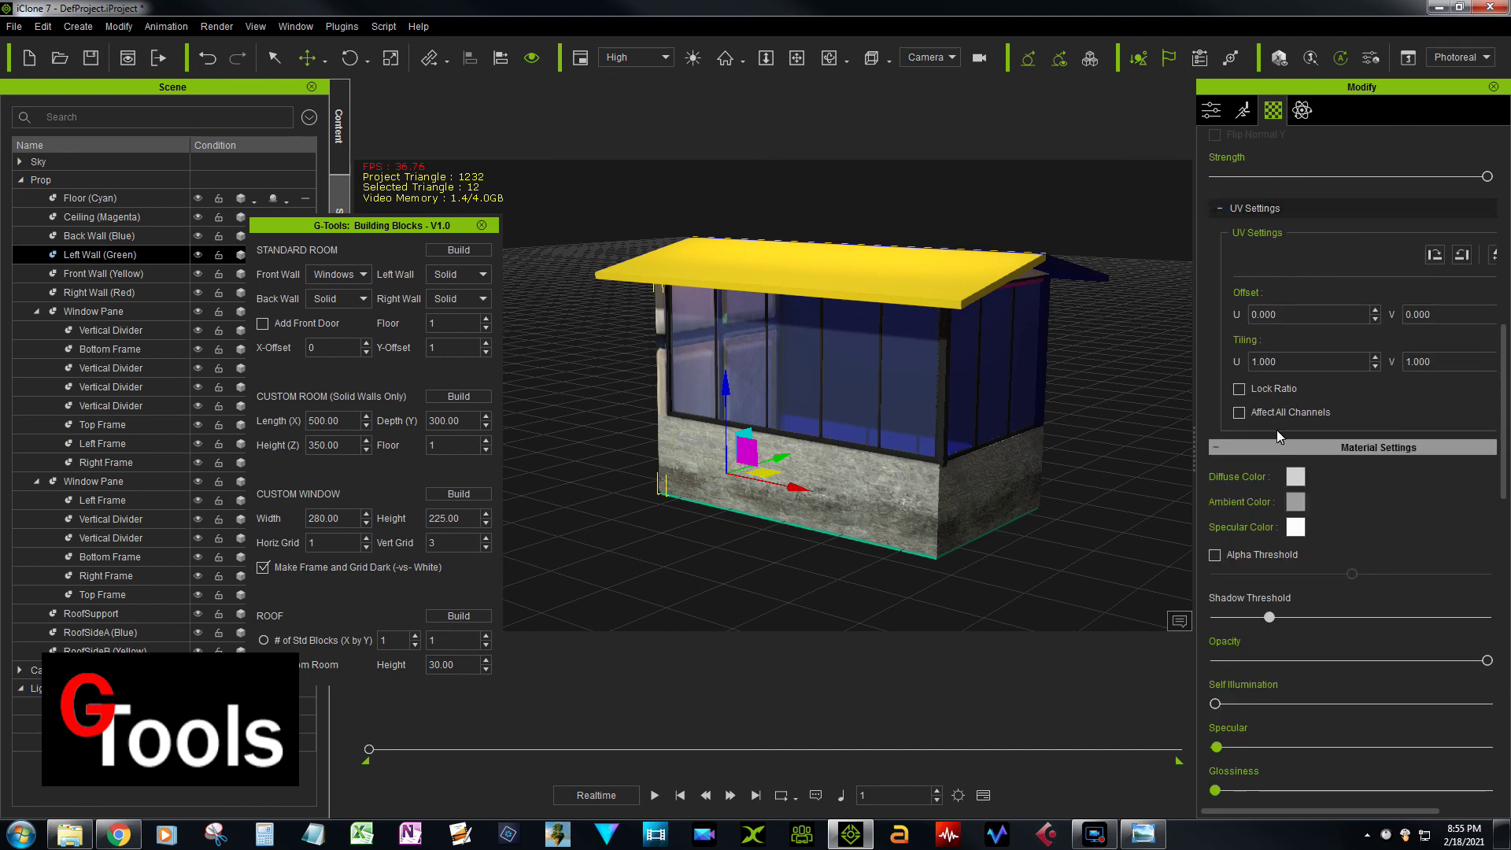
{"action": "left_click", "coordinate": [1240, 389]}
{"action": "left_click", "coordinate": [1240, 412]}
{"action": "double_click", "coordinate": [1273, 362]}
{"action": "type", "text": "5"}
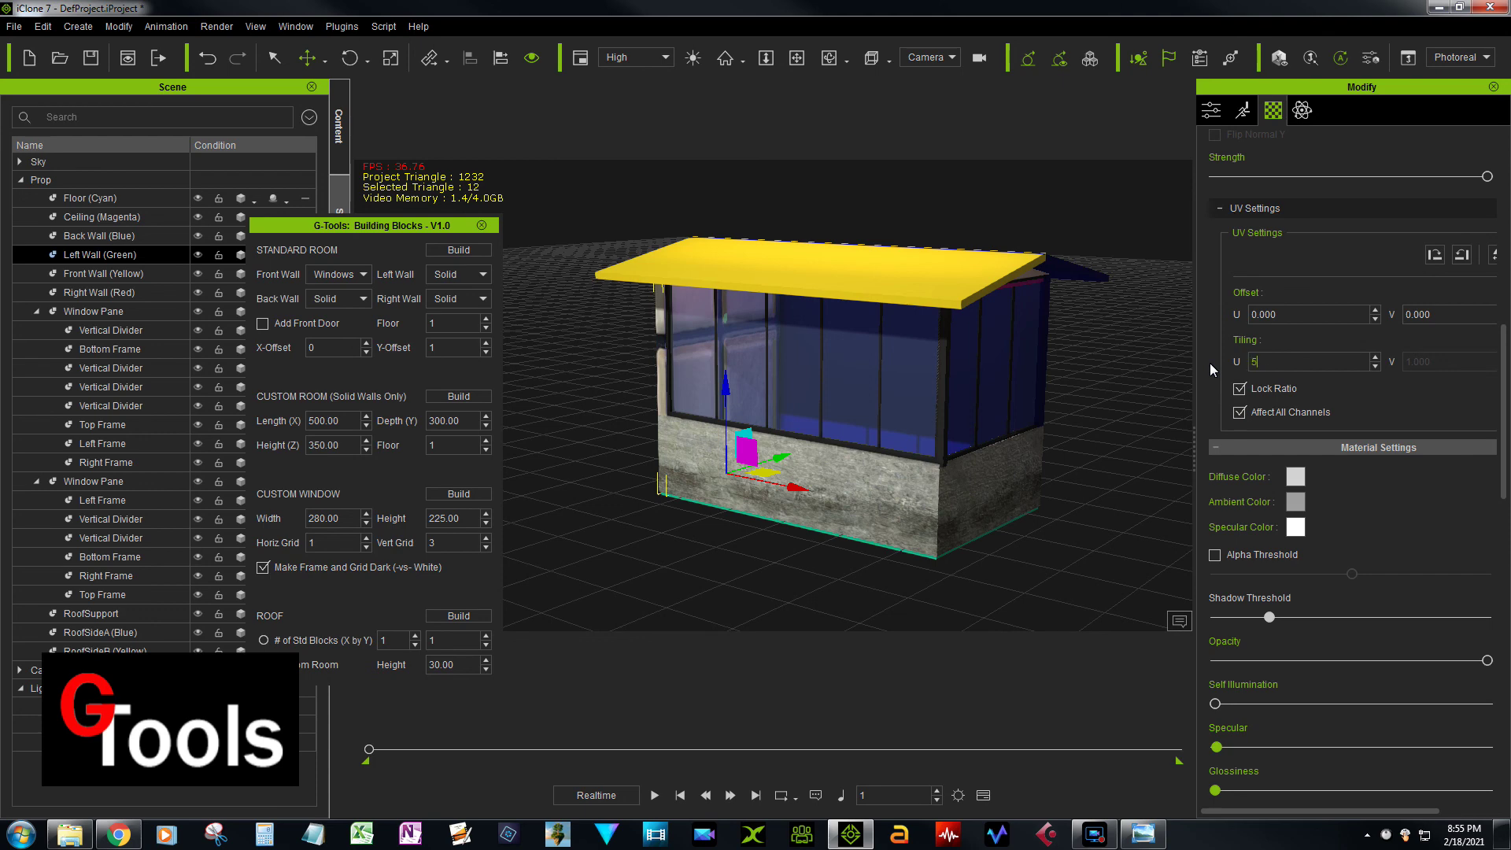
{"action": "key", "text": "Return"}
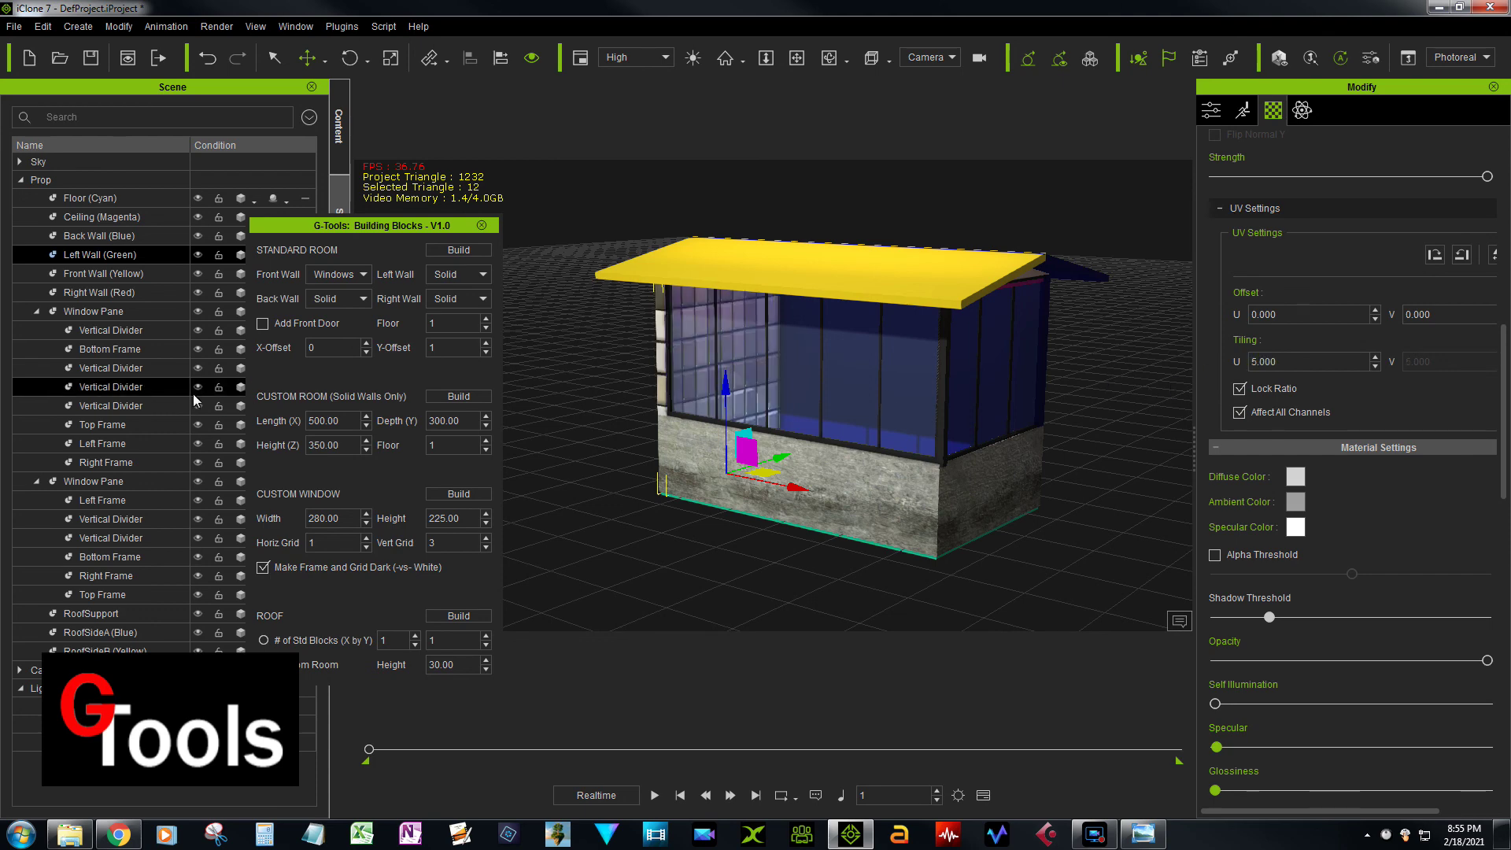
Step: View the building's back side in the Preview camera and apply the square stone-tile material to the back wall
{"action": "left_click", "coordinate": [123, 236]}
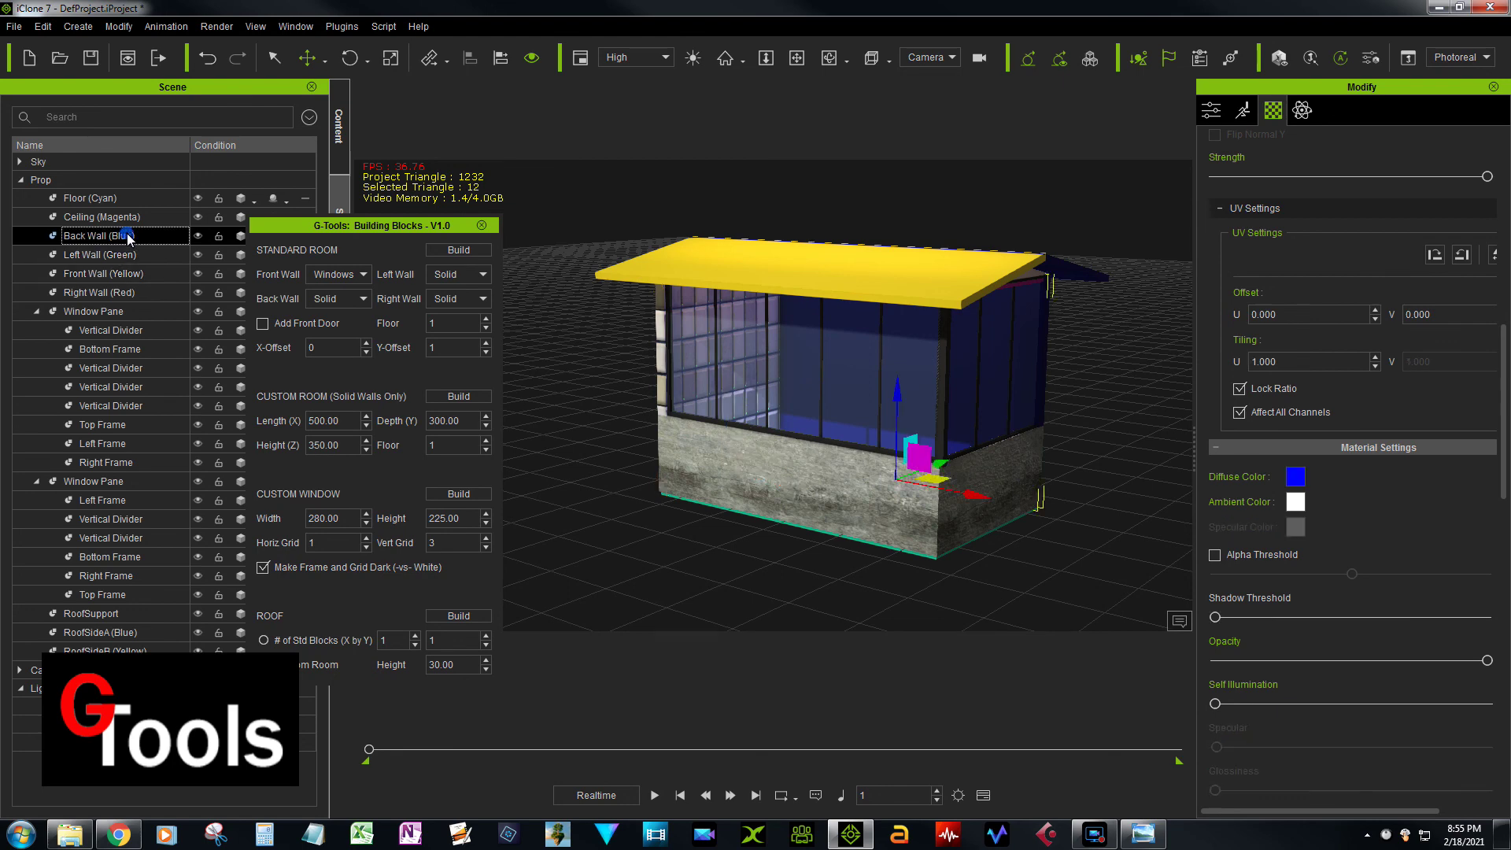
{"action": "left_click", "coordinate": [932, 58]}
{"action": "left_click", "coordinate": [917, 72]}
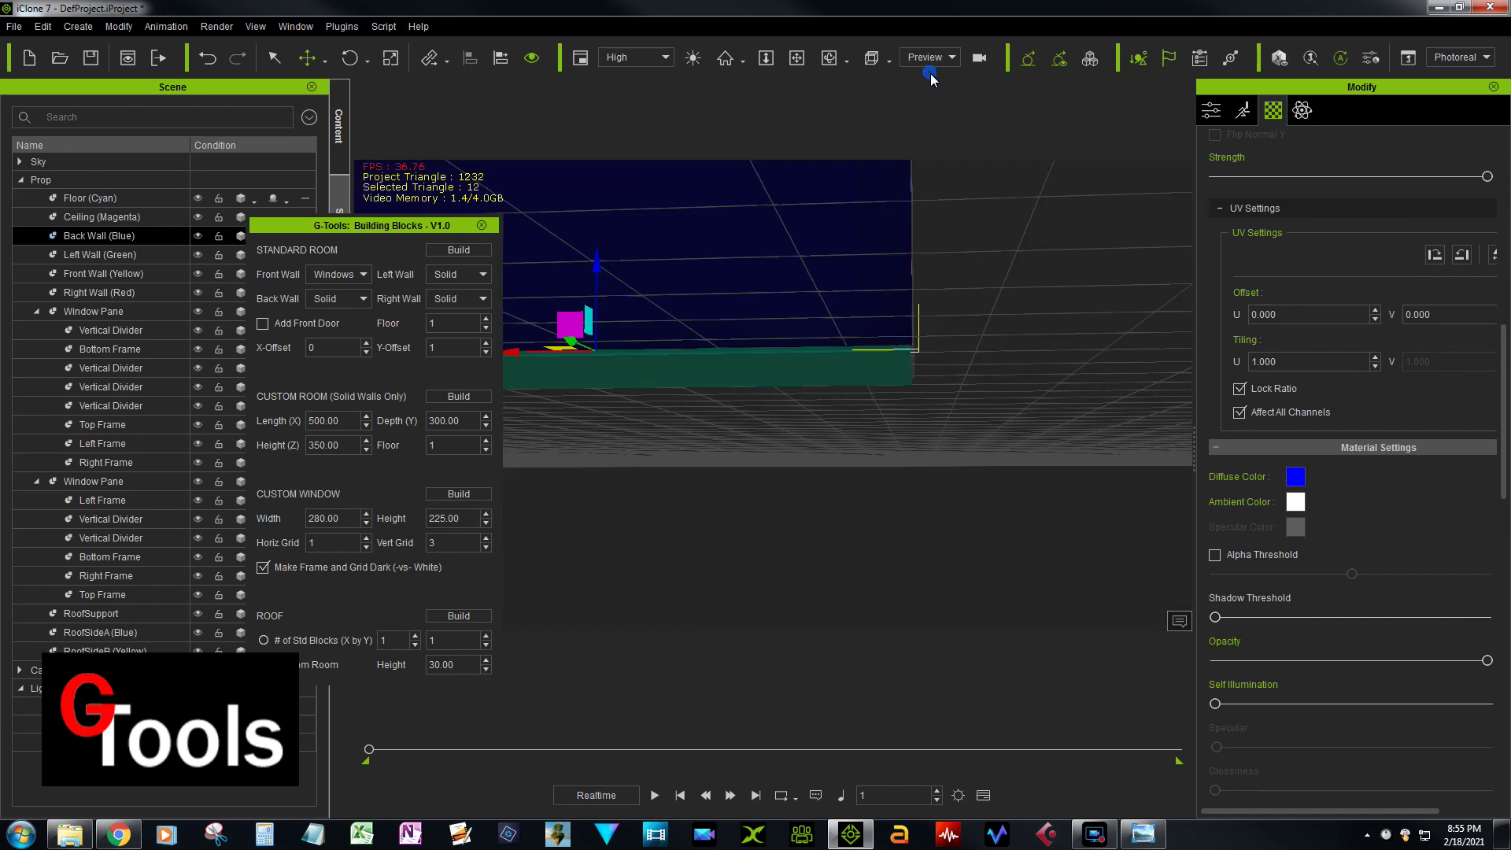
{"action": "left_click", "coordinate": [798, 58]}
{"action": "left_click_drag", "start_coordinate": [789, 194], "coordinate": [912, 477]}
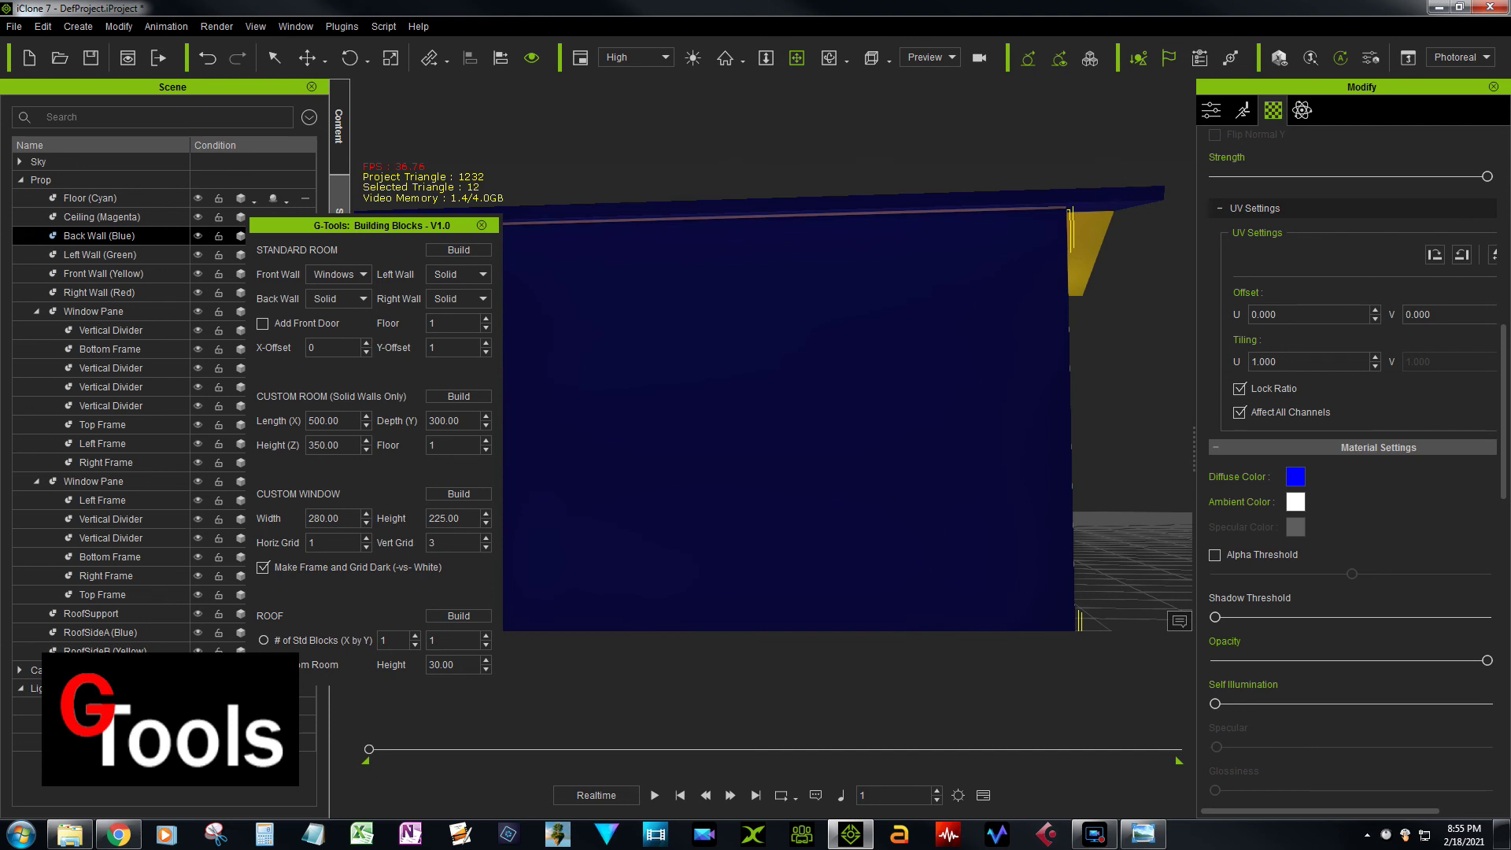
{"action": "left_click_drag", "start_coordinate": [1510, 354], "coordinate": [894, 359]}
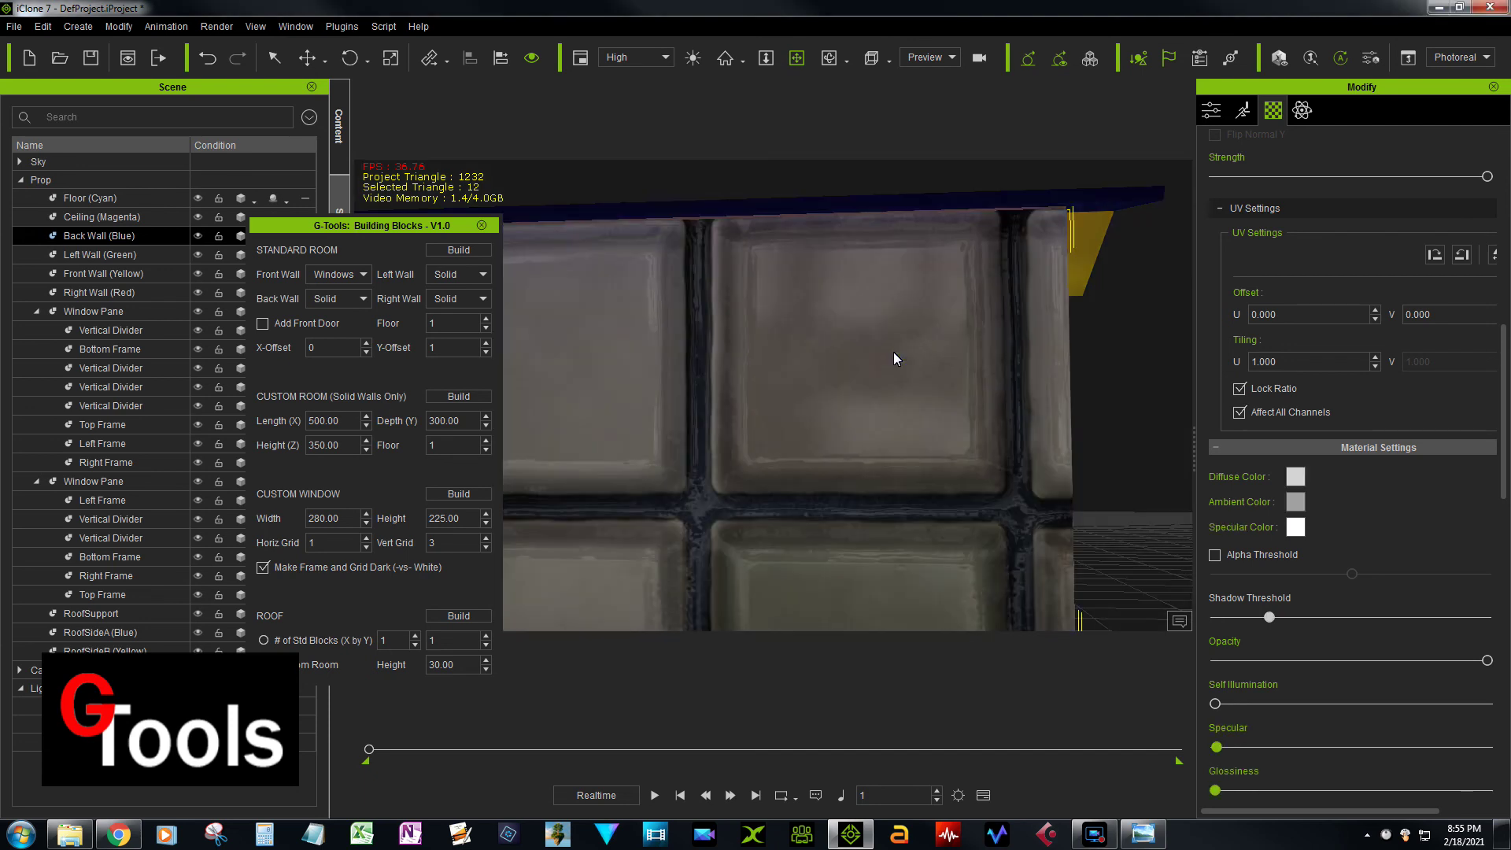
Step: Set the back wall's texture tiling to 5
{"action": "left_click_drag", "start_coordinate": [1290, 363], "coordinate": [1217, 363]}
{"action": "type", "text": "5"}
{"action": "key", "text": "Return"}
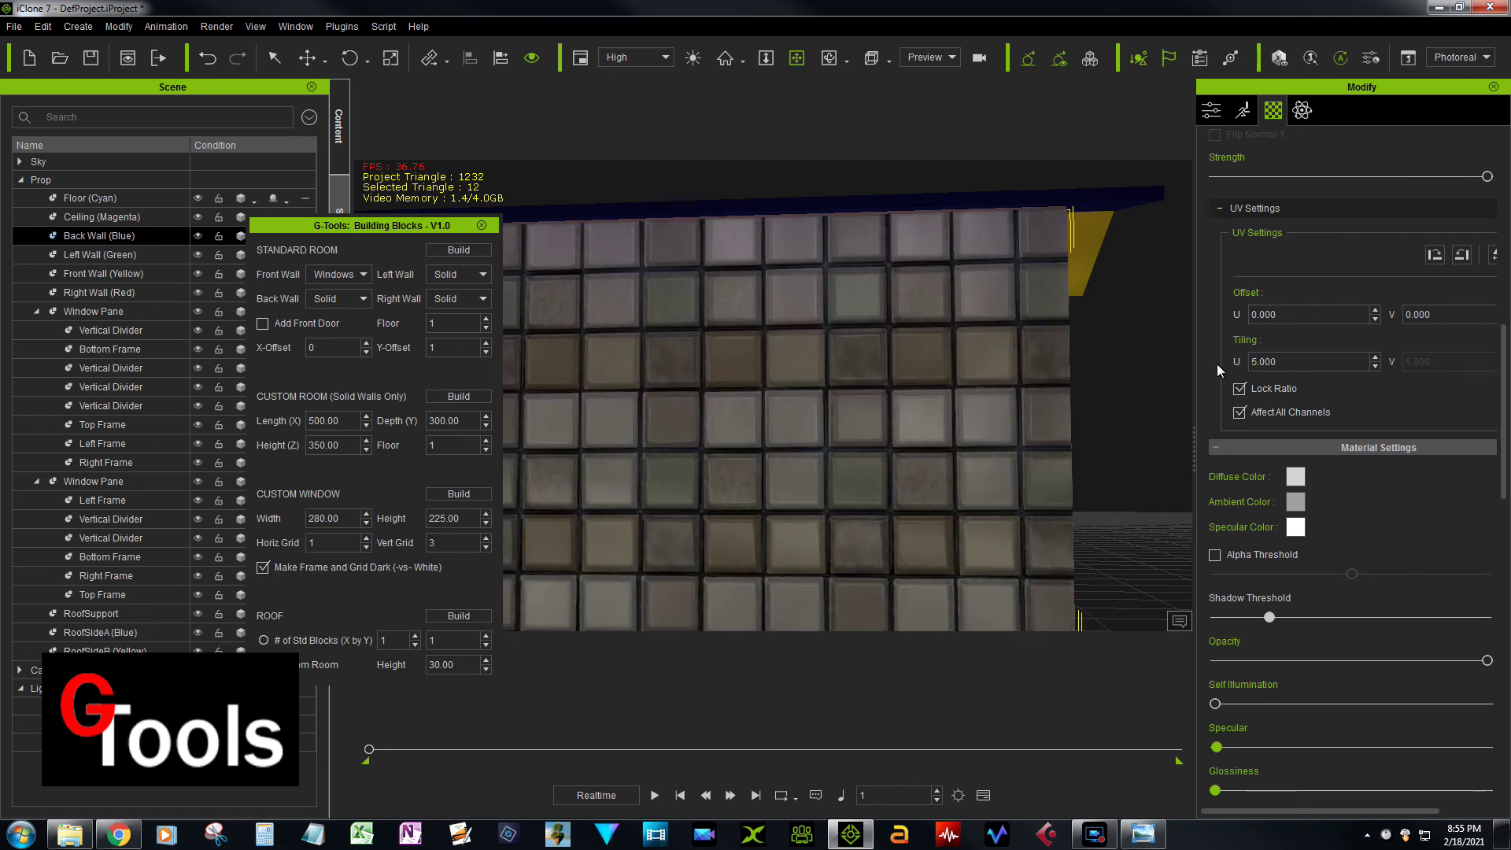
Step: Return to the main Camera view and set the back wall's texture tiling to 6
{"action": "left_click", "coordinate": [922, 76]}
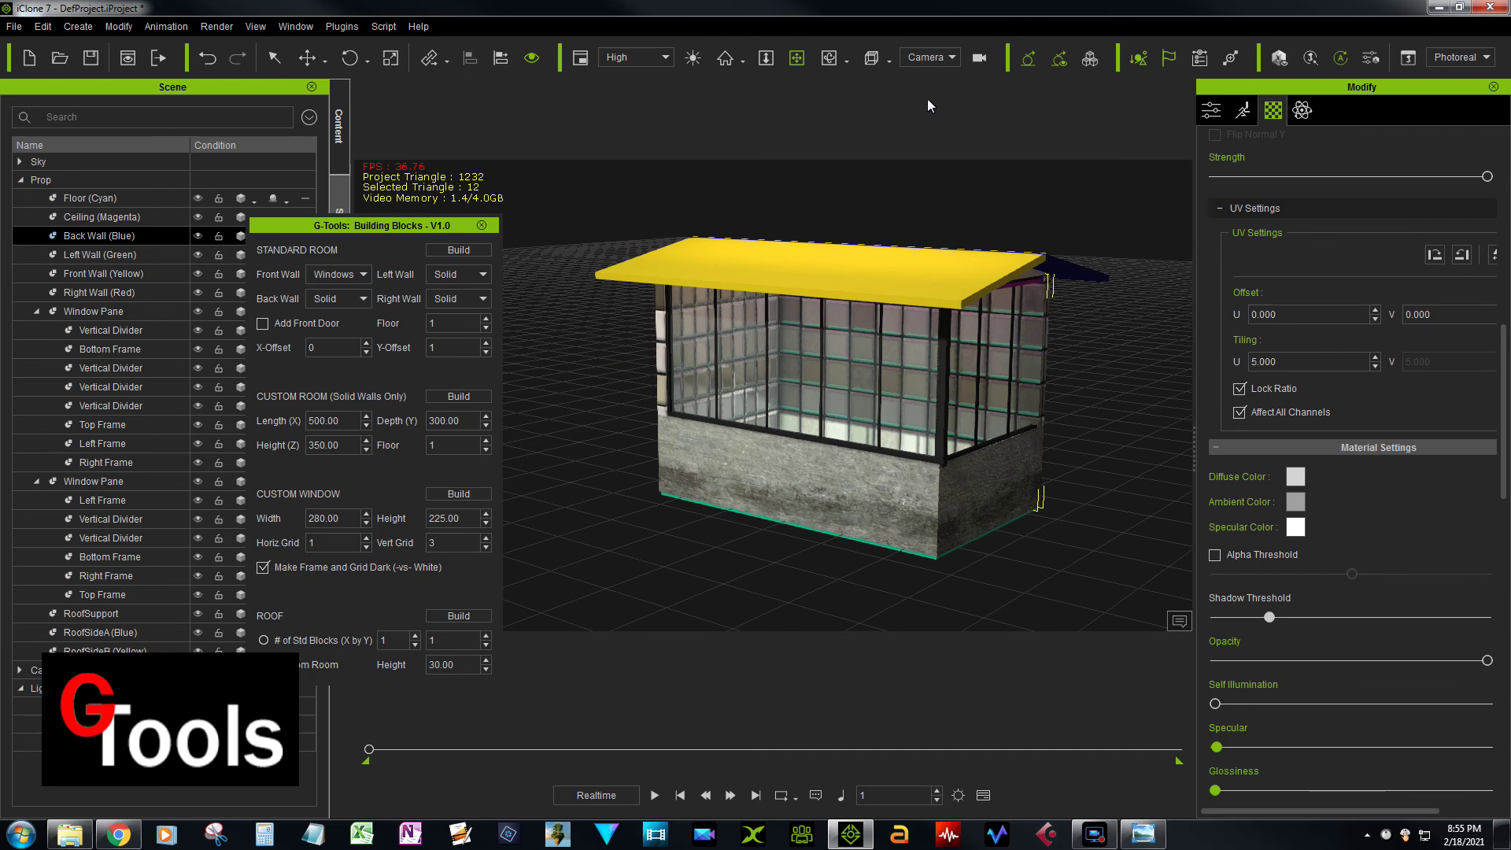
{"action": "left_click_drag", "start_coordinate": [1295, 362], "coordinate": [1177, 362]}
{"action": "type", "text": "6"}
{"action": "key", "text": "Return"}
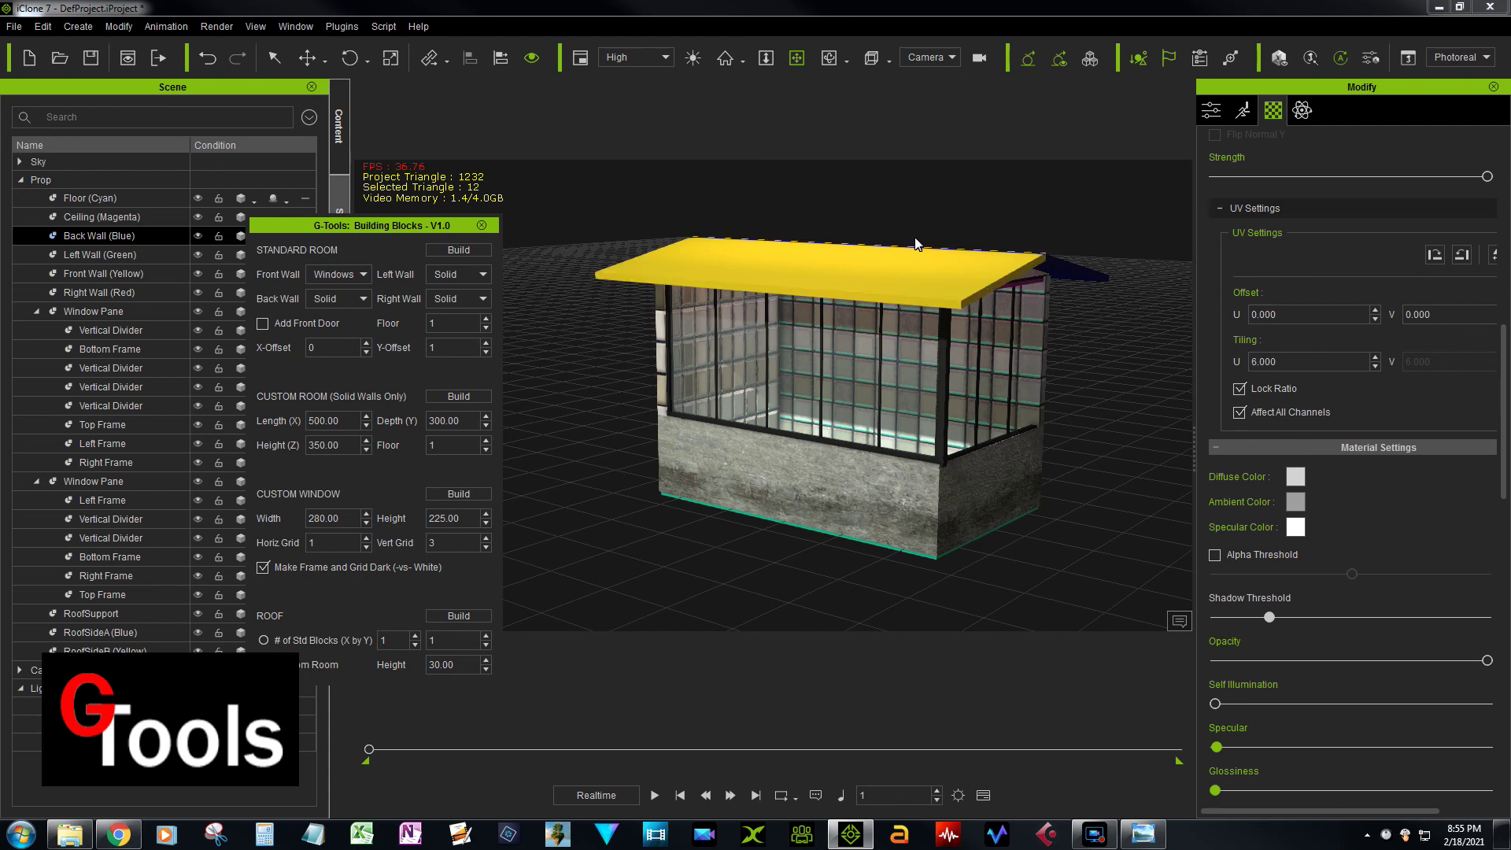
Step: Apply a rough-textured material to the yellow front roof side and set its tiling to 3
{"action": "left_click", "coordinate": [919, 273]}
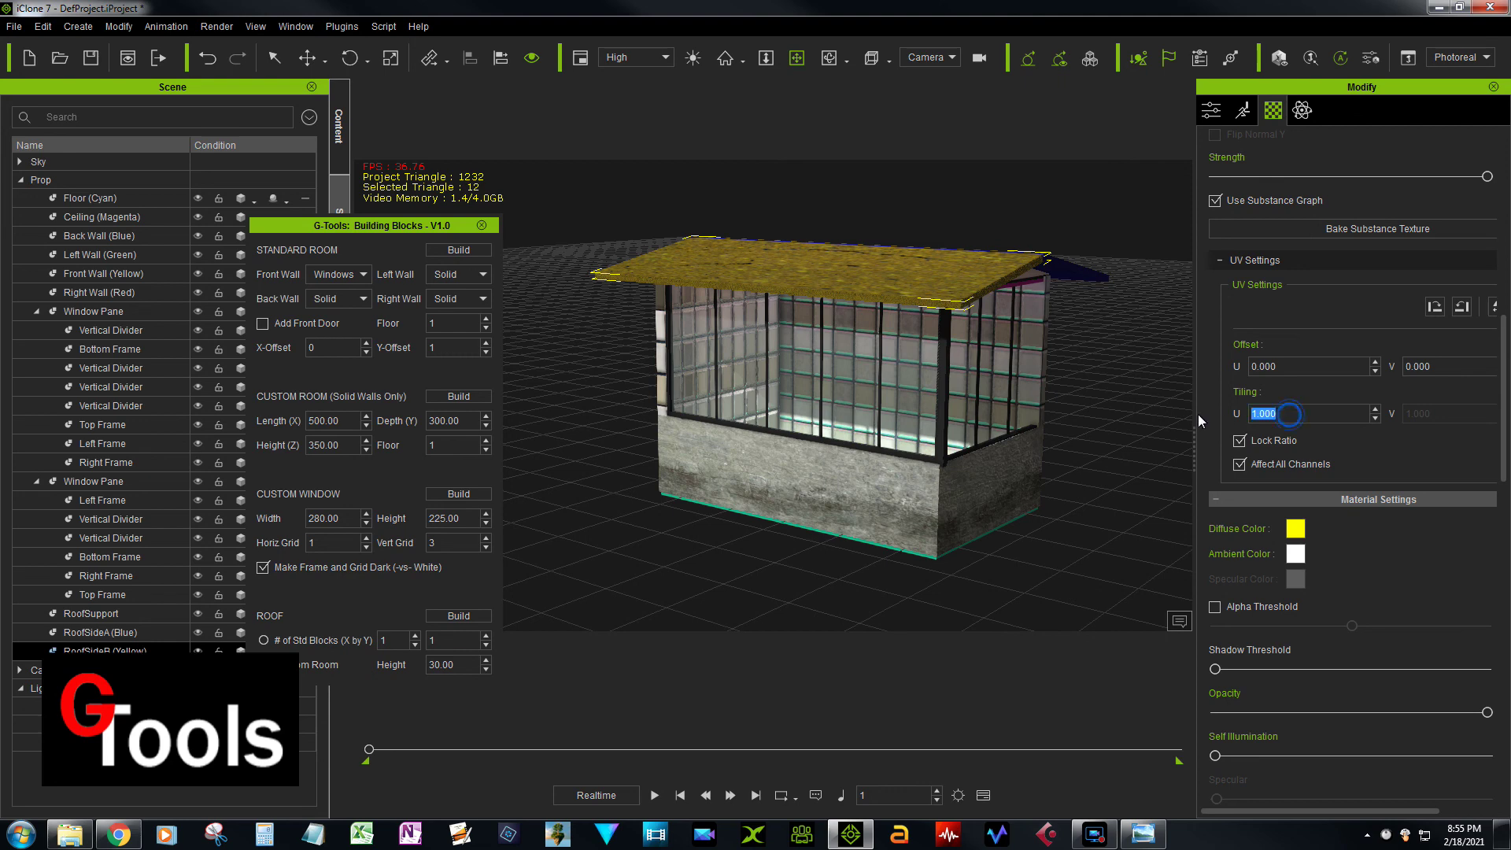
{"action": "type", "text": "3"}
{"action": "key", "text": "Return"}
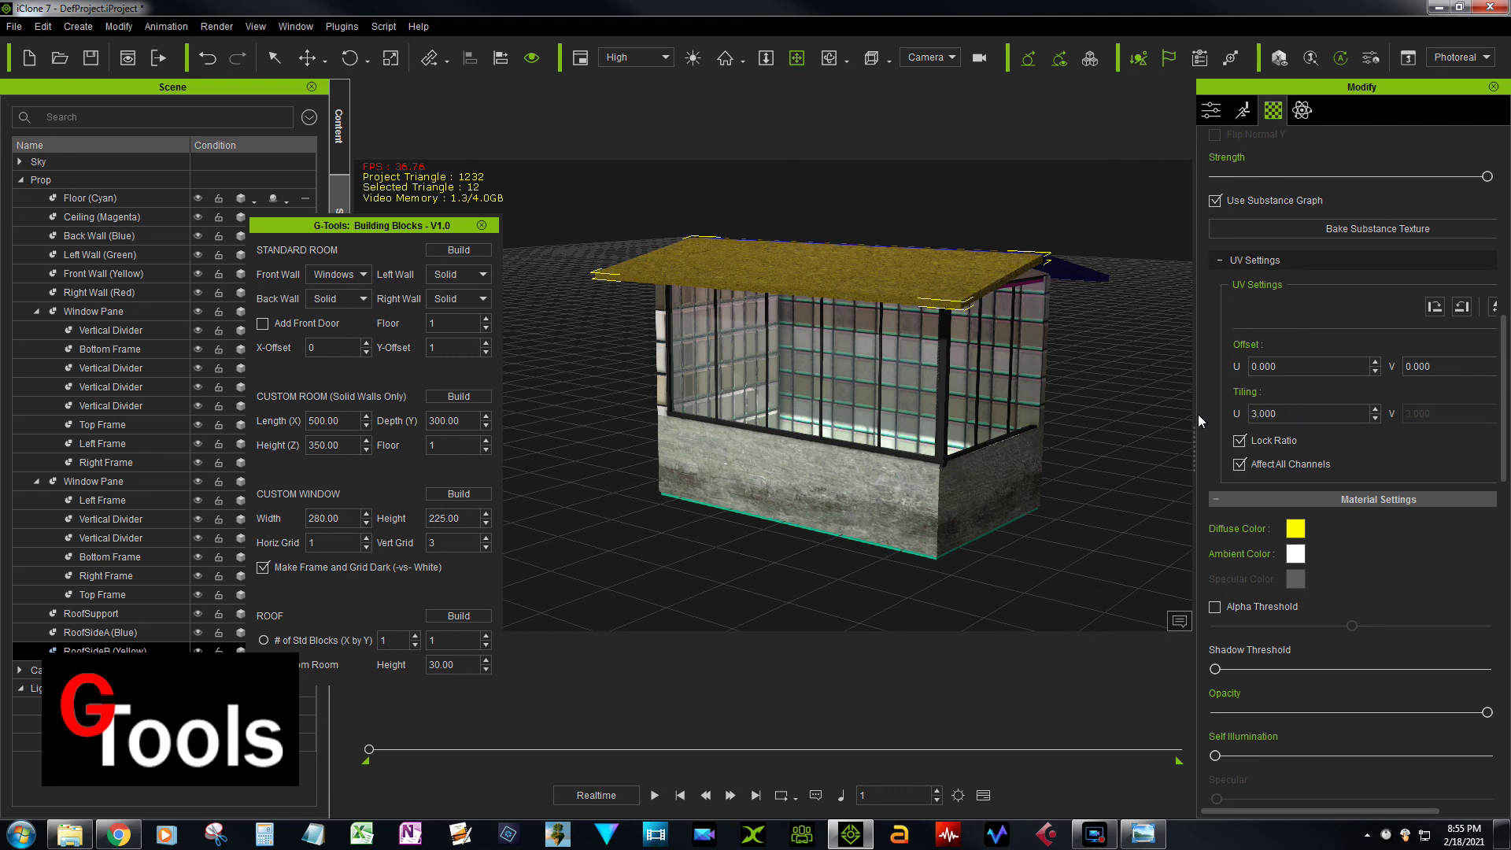